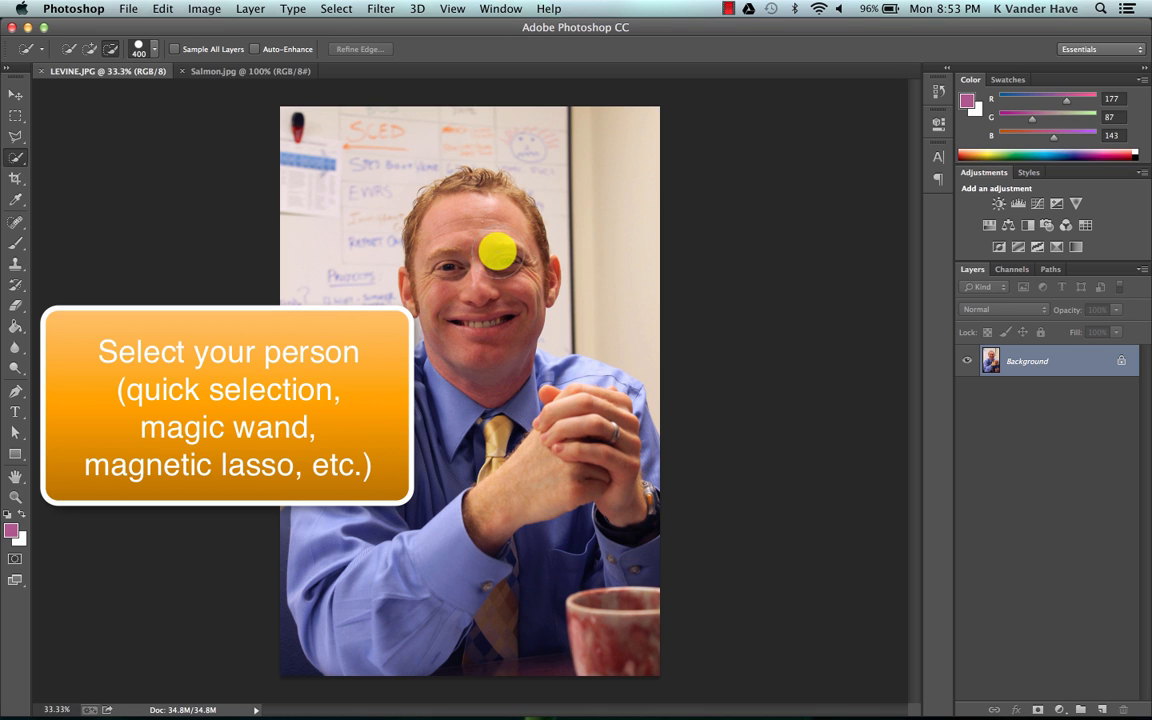
Select the man without the mug using Quick Selection, and brush along his hair with Refine Edge to refine the selection.
left_click(88, 47)
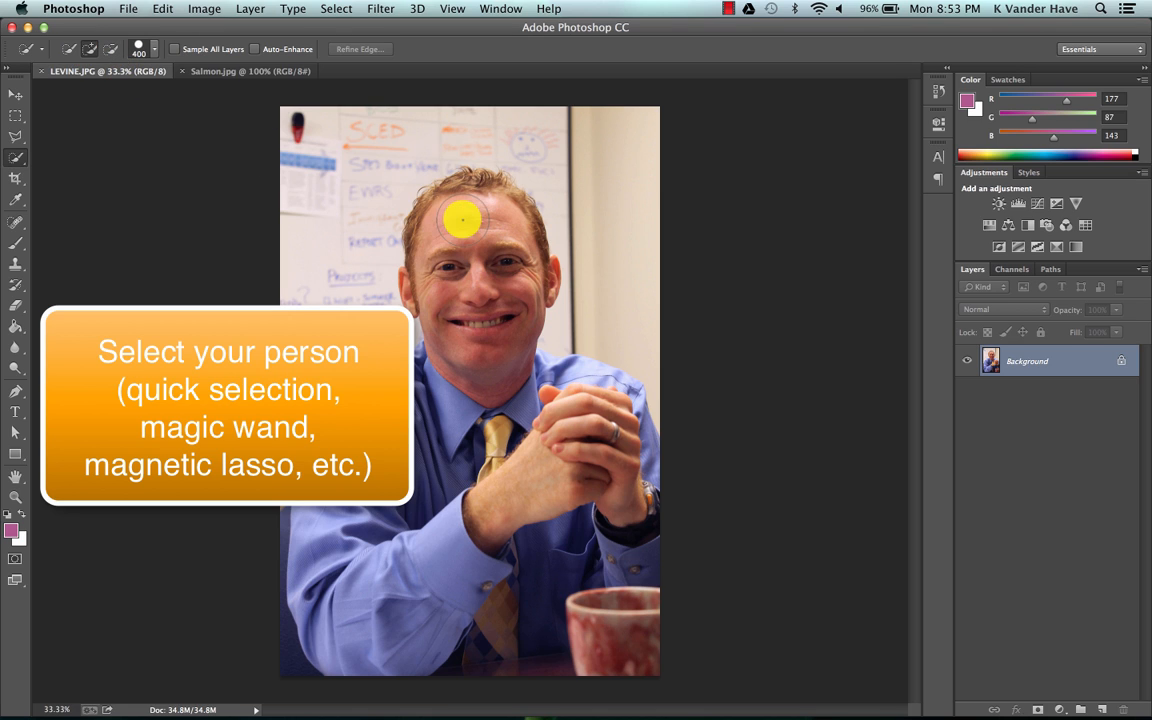
mouse_move(470, 205)
left_mouse_down()
mouse_move(458, 234)
mouse_move(464, 314)
mouse_move(354, 436)
mouse_move(593, 420)
left_mouse_up()
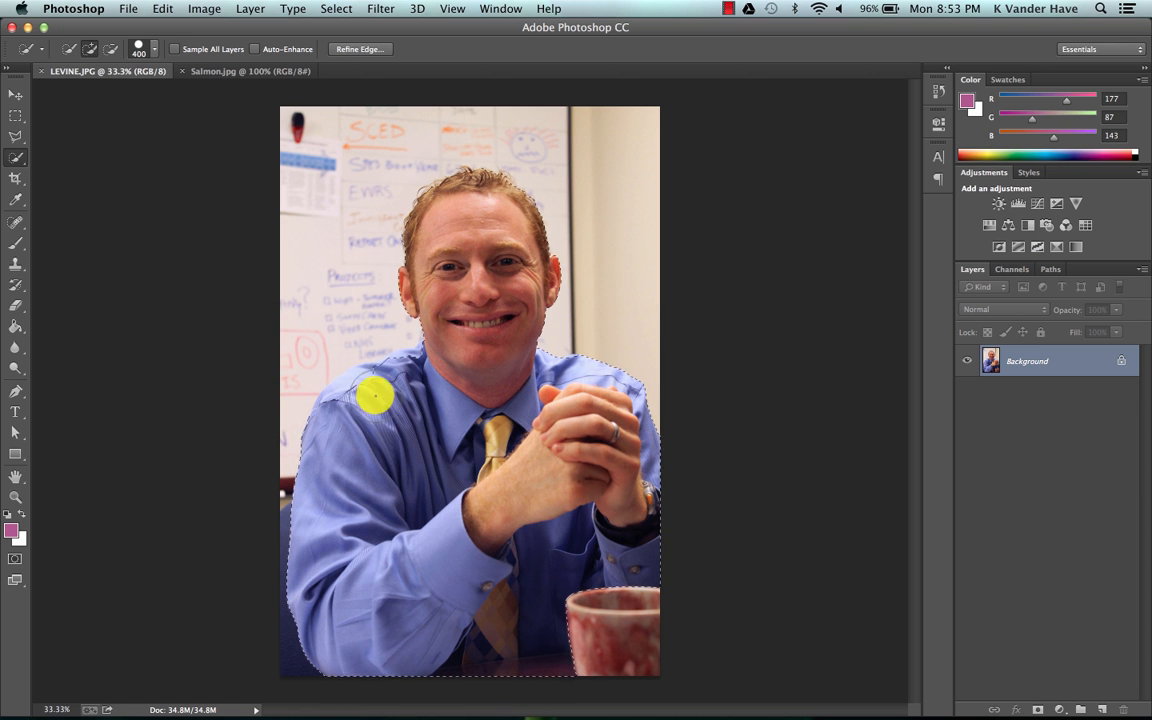
left_click(360, 49)
left_click(635, 186)
left_click(625, 321)
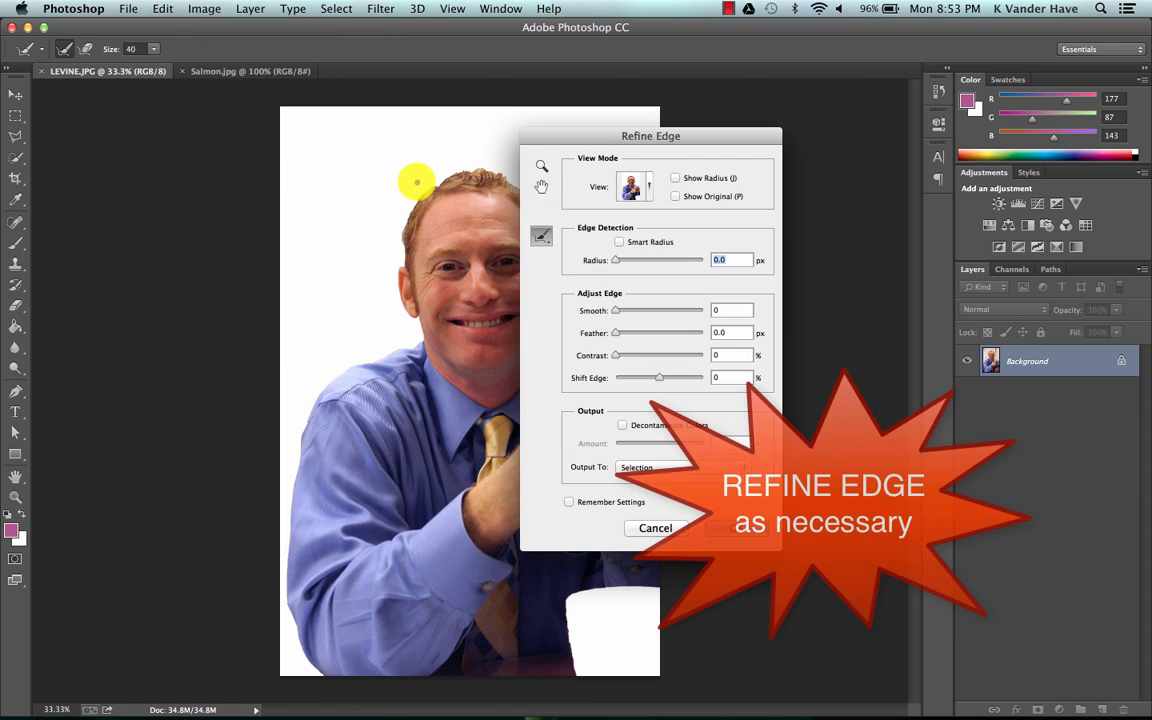
left_click_drag(416, 183, 471, 167)
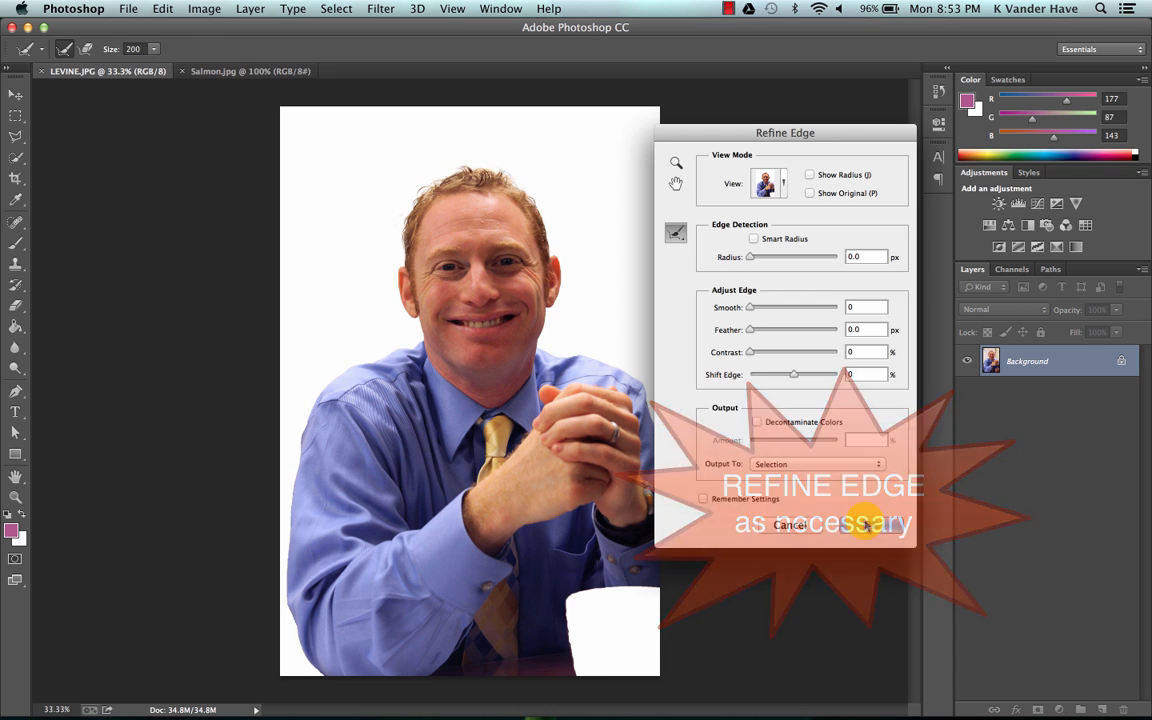
left_click(870, 525)
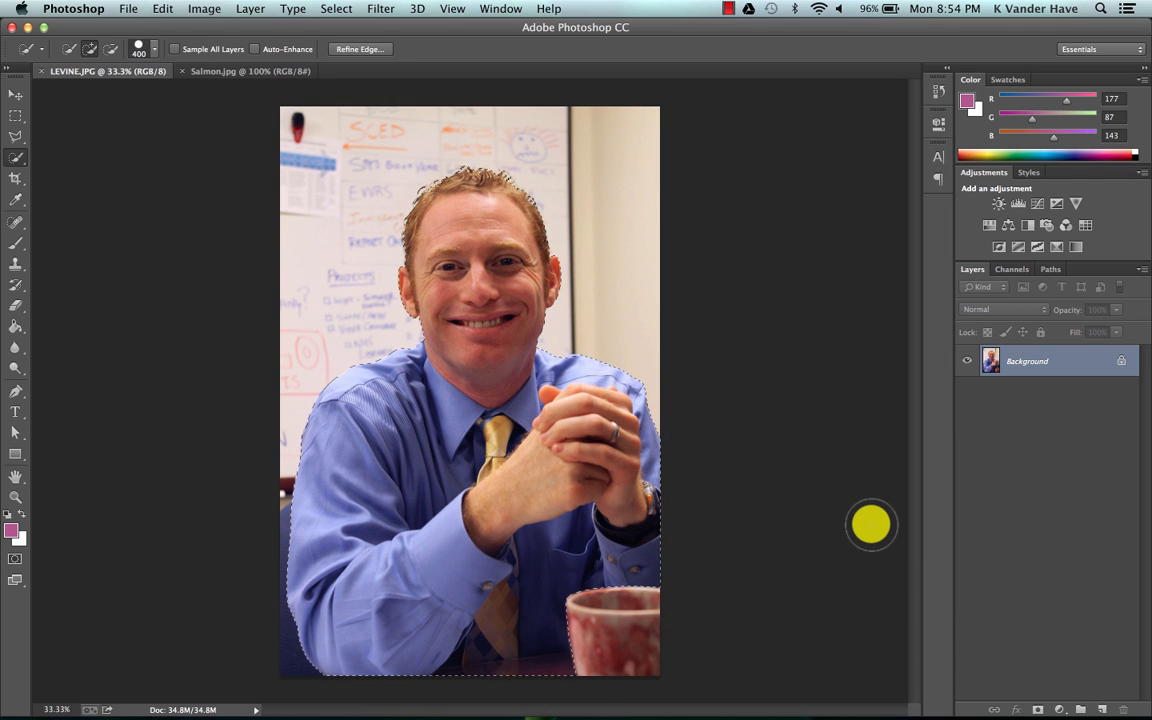
Copy the selected man onto a new layer and name the layer ORIGINAL.
key("super+j")
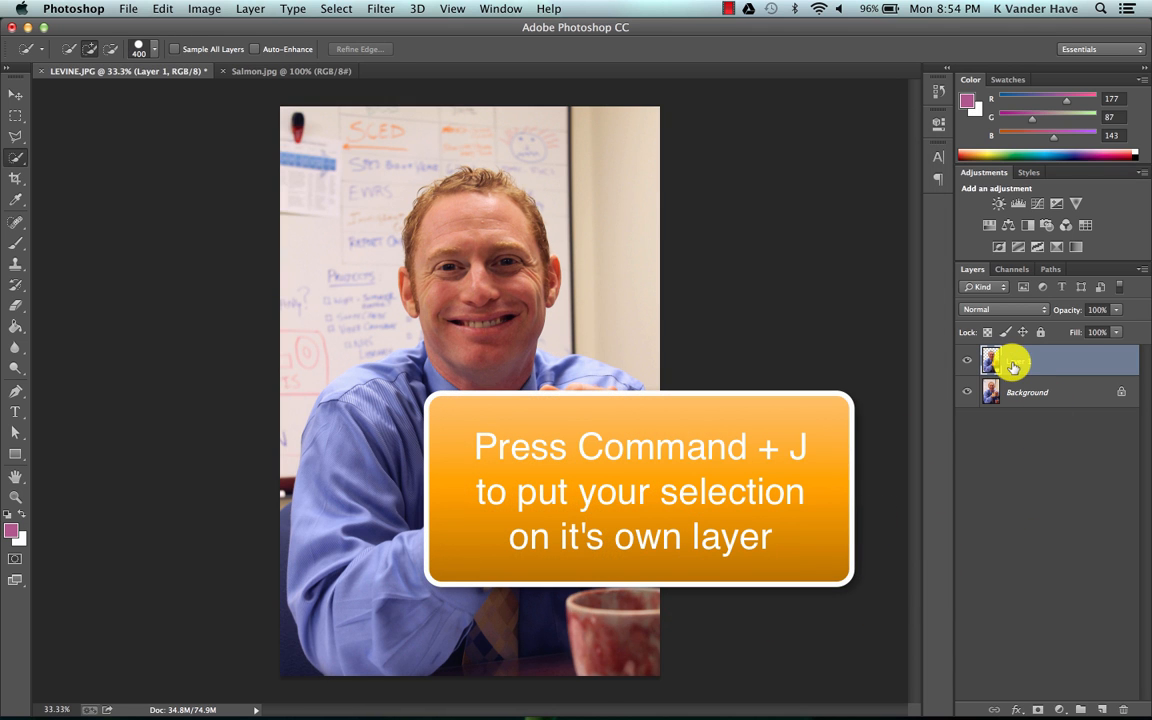
double_click(1015, 362)
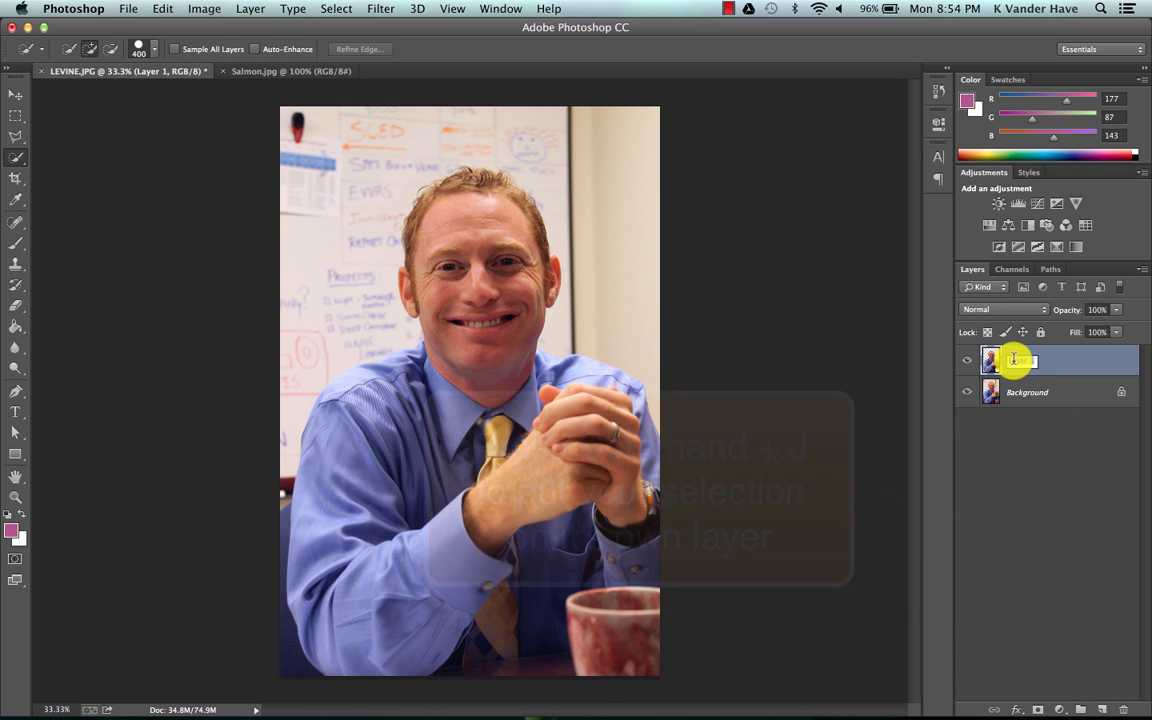
type("ORIGINAL")
key("Return")
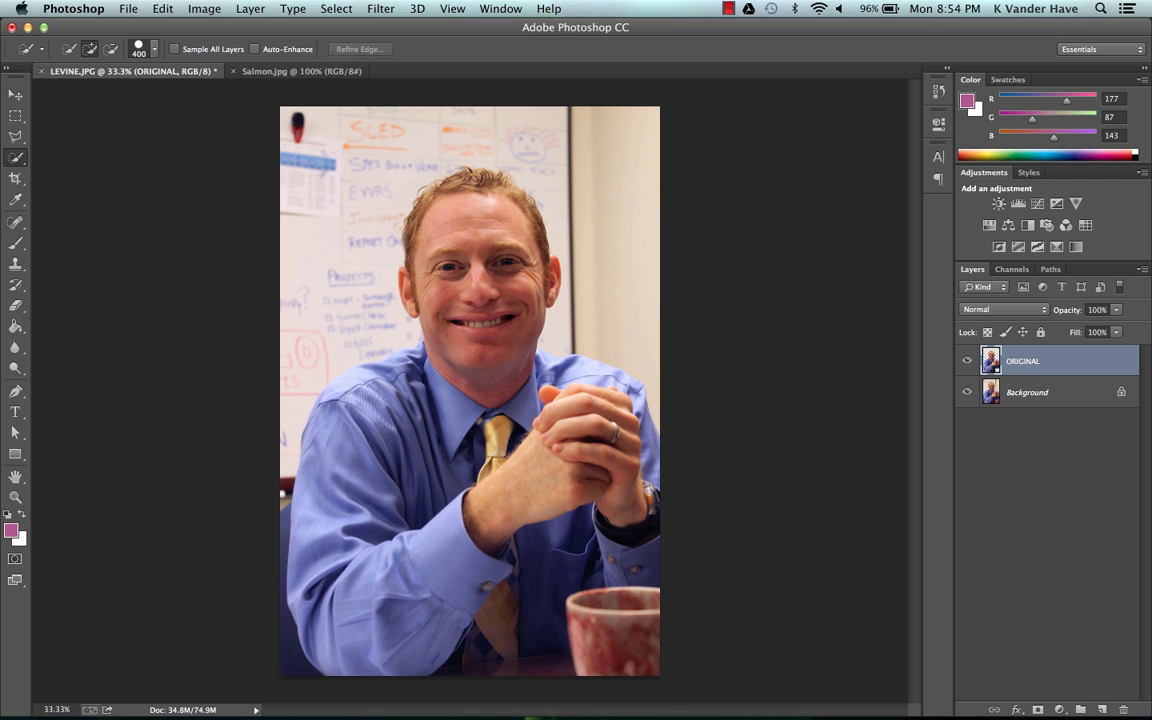
Duplicate the ORIGINAL layer and rename the copy LIQUIFY.
key("super+j")
double_click(1034, 361)
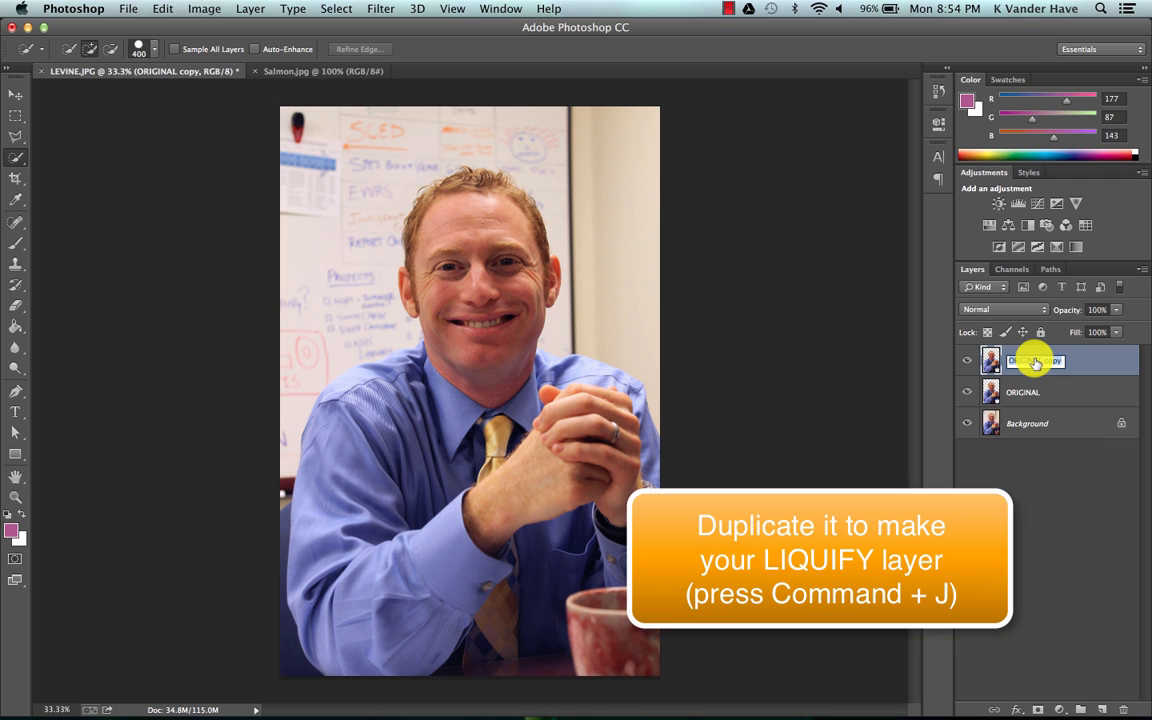
type("LIQUIFY")
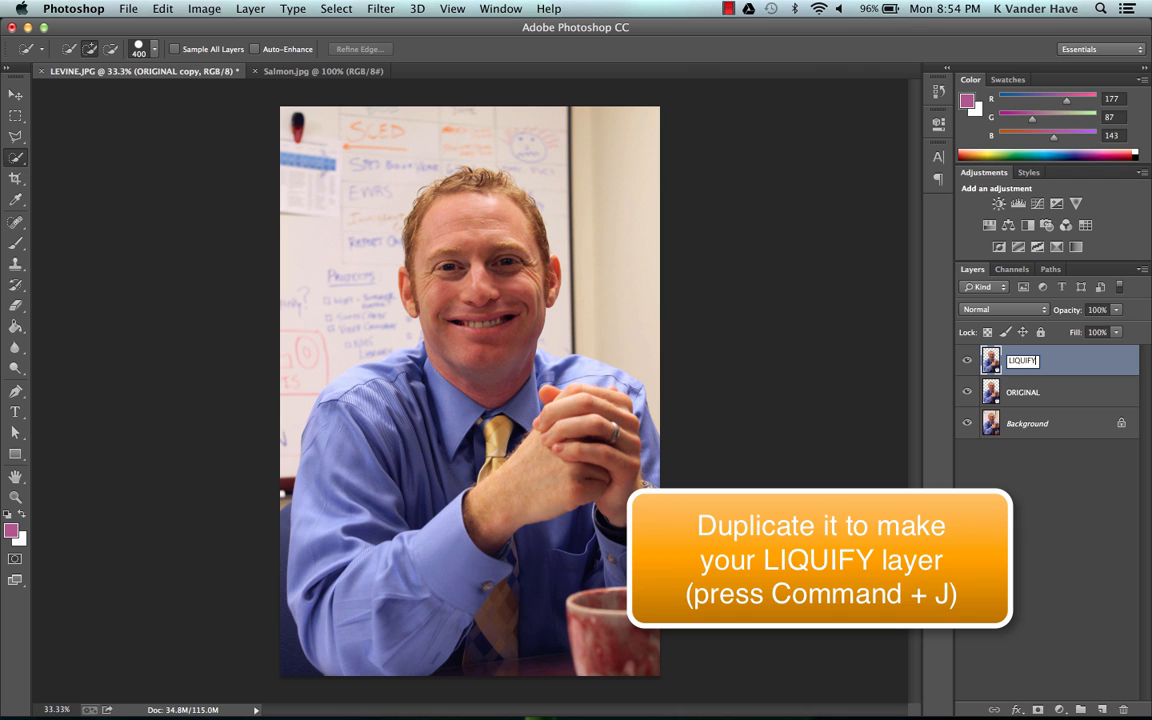
key("Return")
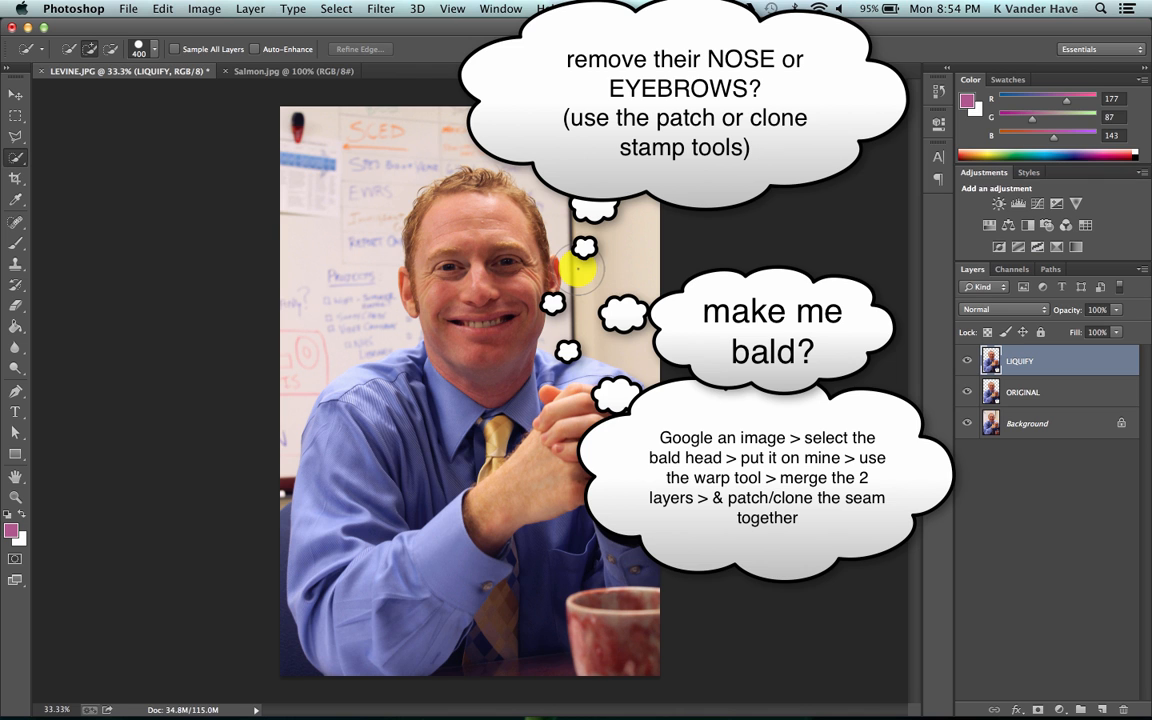
Open the Liquify filter for the LIQUIFY layer and enable Advanced Mode.
left_click(377, 8)
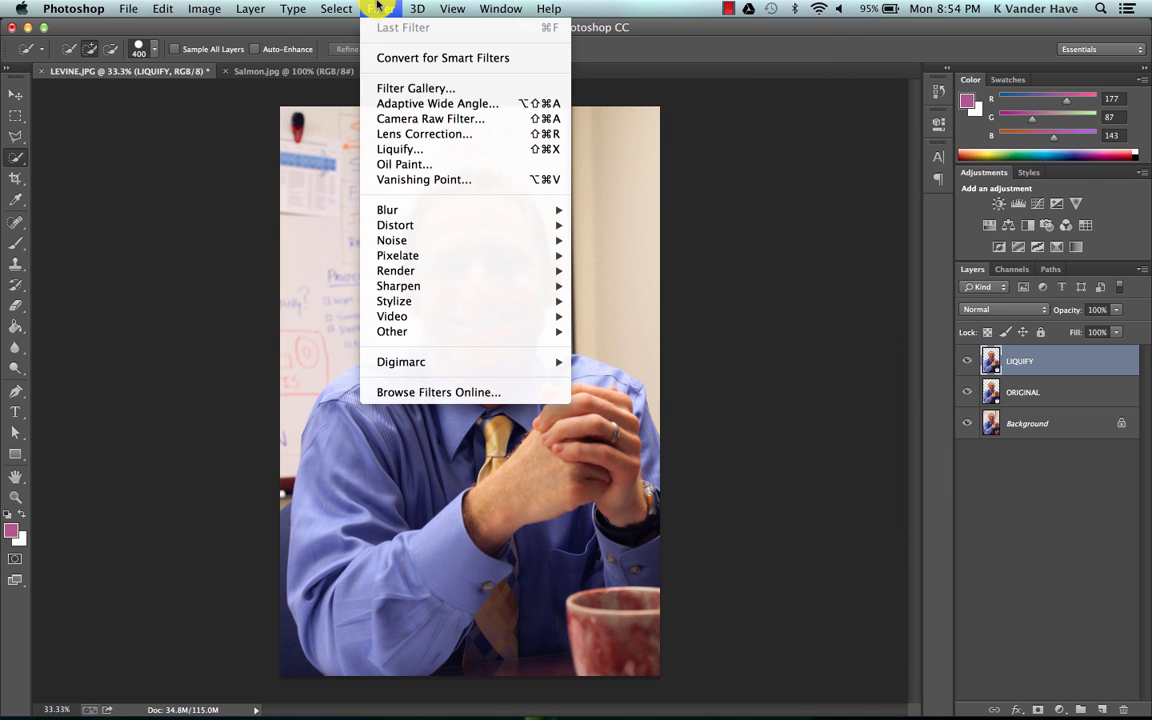
left_click(403, 149)
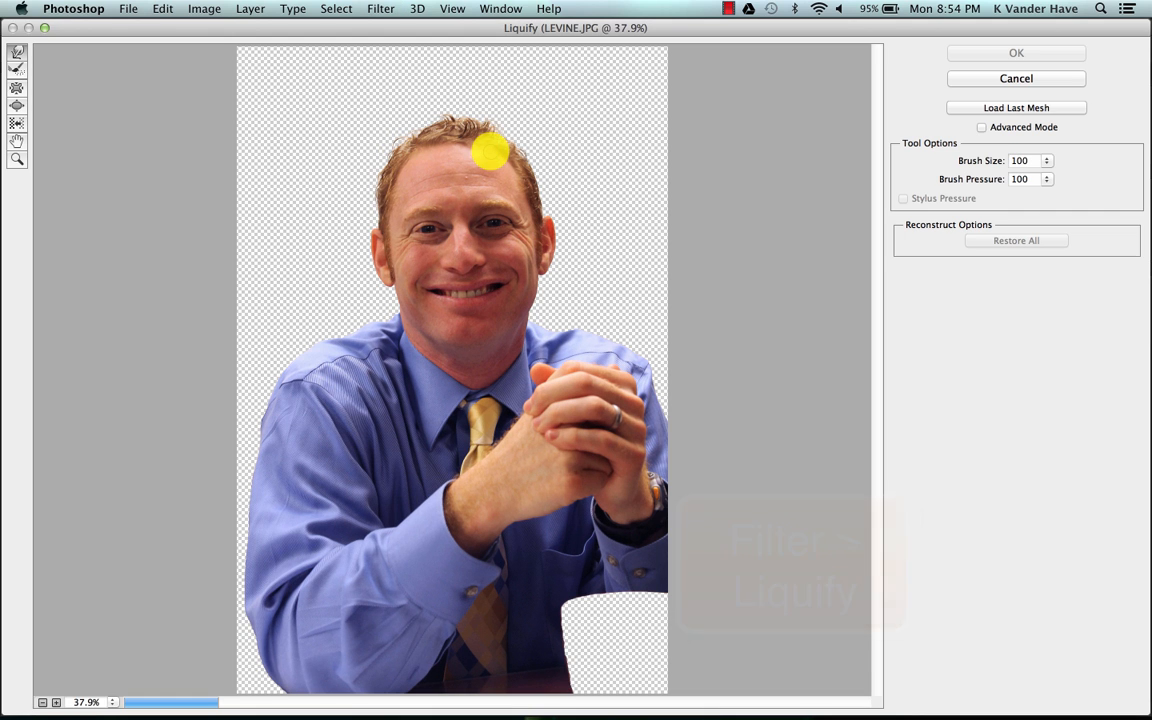
left_click(982, 128)
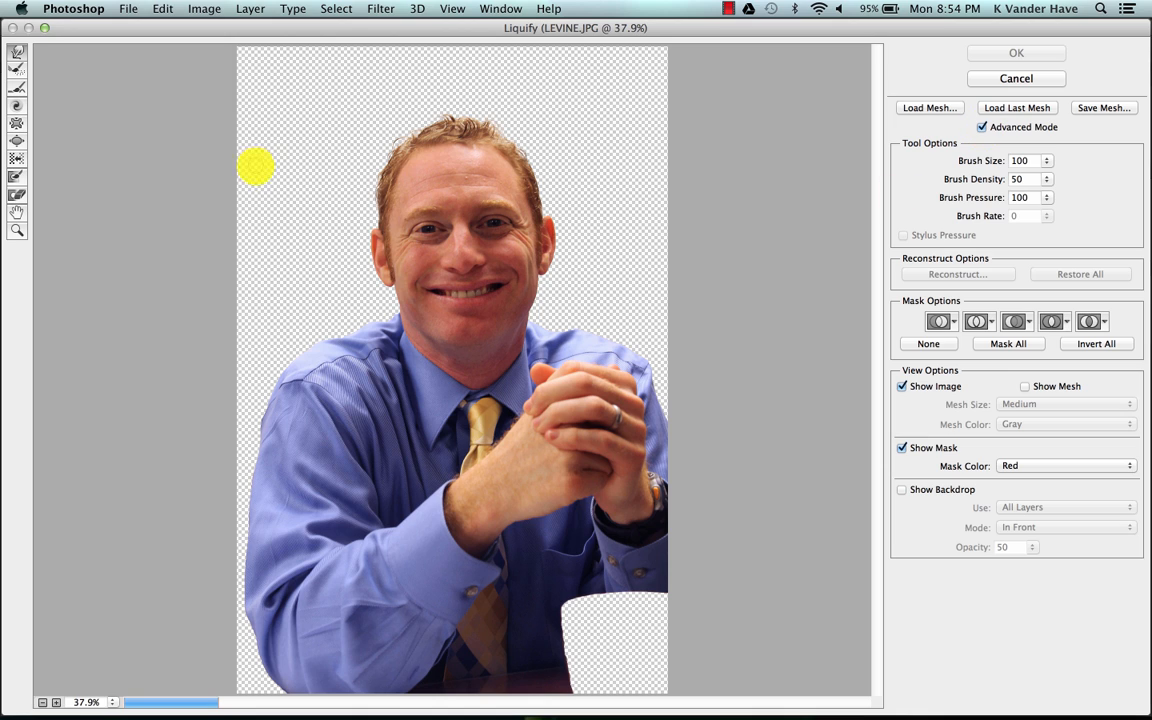
Enlarge the man's forehead with the Bloat tool at brush size 1600 and brush density 95.
left_click(16, 141)
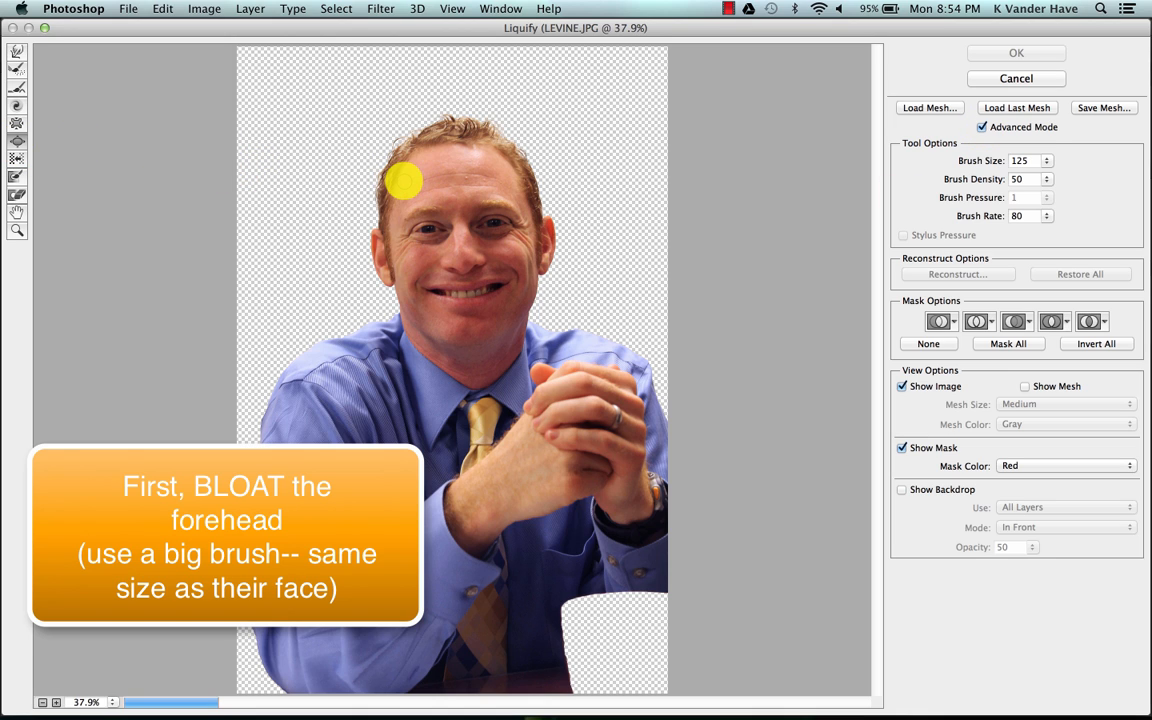
key("bracketright")
key("bracketright")
key("bracketright")
key("bracketright")
key("bracketright")
key("bracketright")
key("bracketright")
key("bracketright")
key("bracketright")
key("bracketright")
key("bracketright")
key("bracketright")
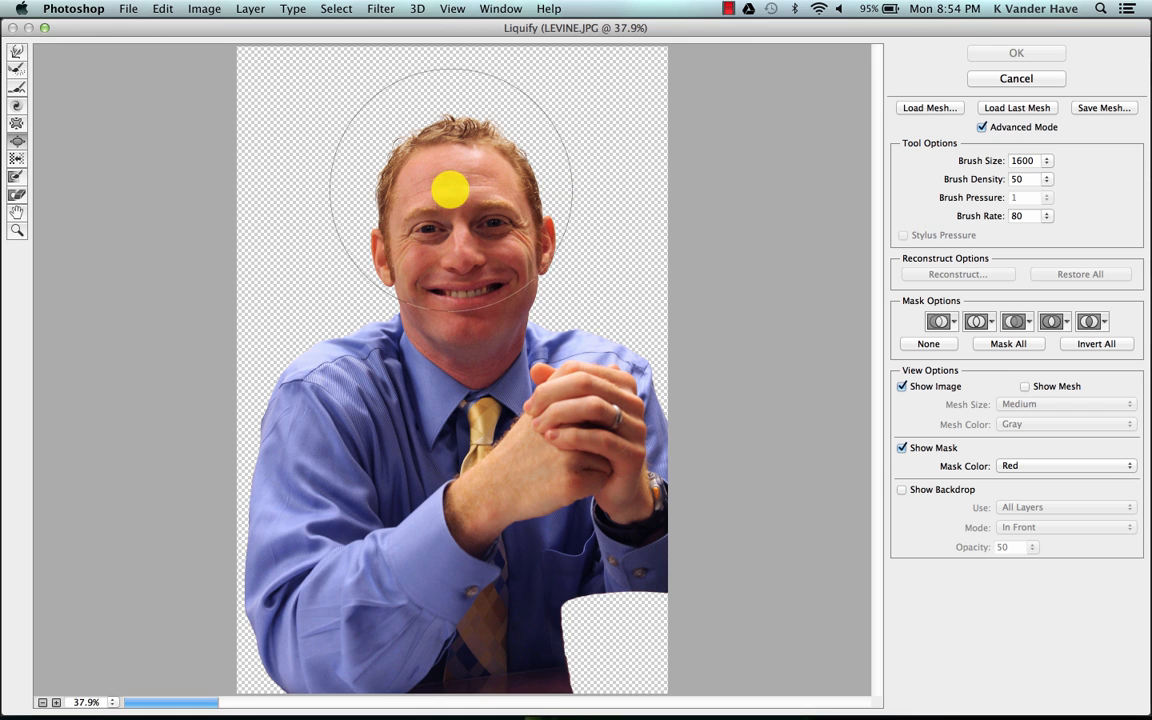
left_click_drag(980, 178, 1118, 180)
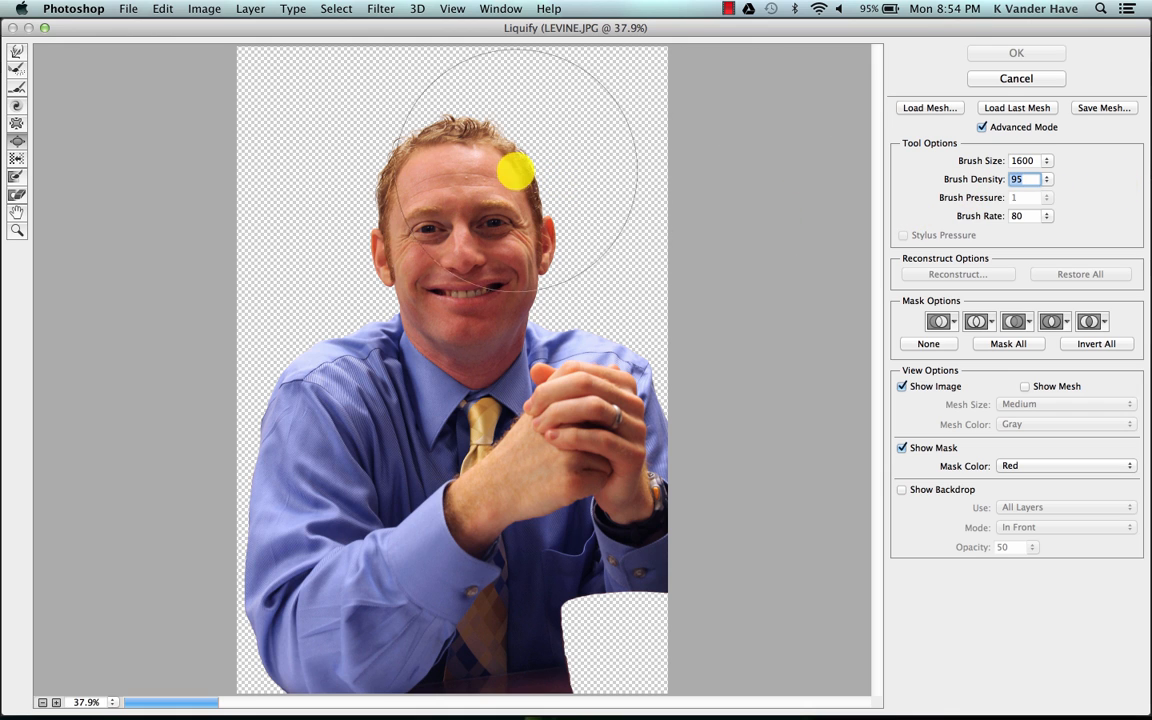
mouse_move(458, 188)
left_mouse_down()
mouse_move(446, 158)
mouse_move(451, 140)
mouse_move(427, 176)
mouse_move(477, 173)
mouse_move(457, 165)
mouse_move(458, 146)
mouse_move(464, 197)
mouse_move(468, 161)
left_mouse_up()
Shrink the chin and lower face with the Pucker tool at brush size 1700, and reduce the brush size to 800.
left_click(14, 128)
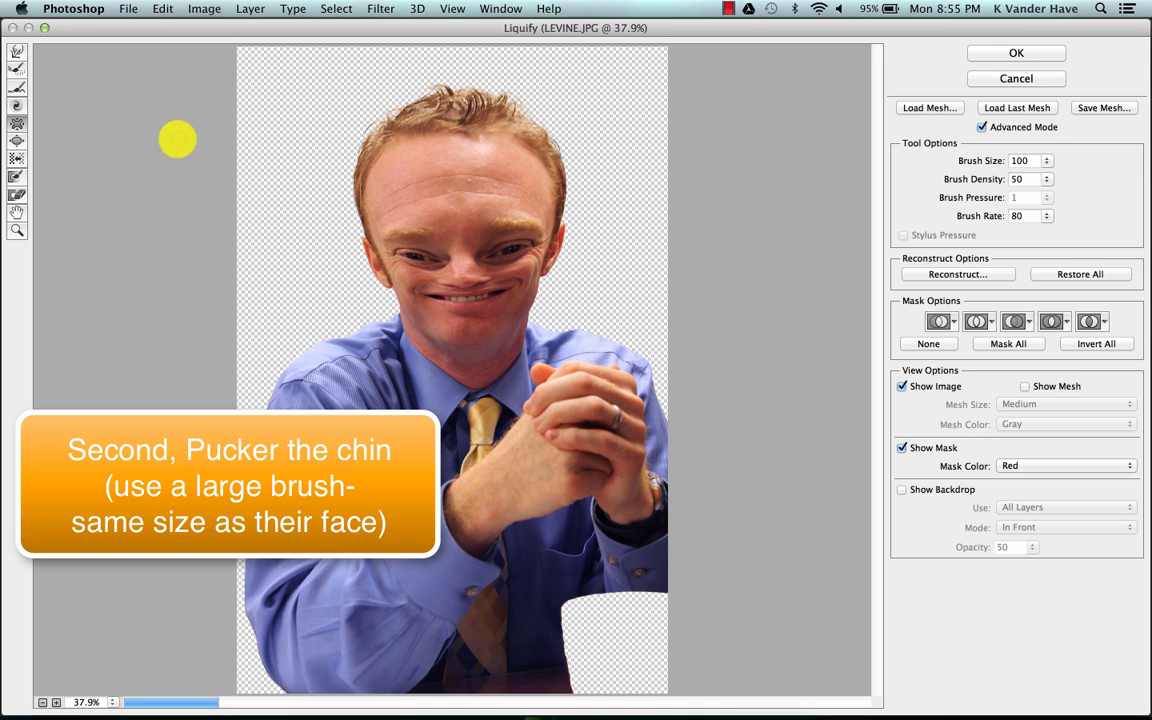
key("bracketright")
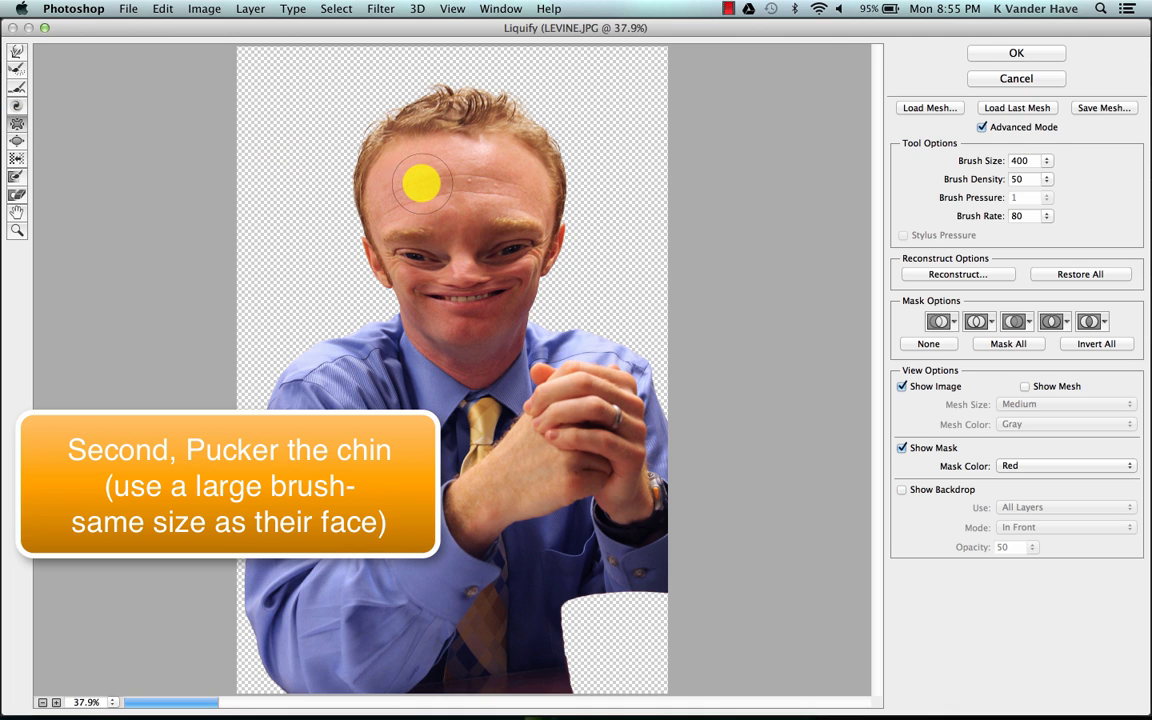
key("bracketright")
key("bracketright")
key("bracketright")
key("bracketright")
key("bracketright")
key("bracketright")
key("bracketright")
key("bracketright")
key("bracketright")
key("bracketright")
key("bracketright")
key("bracketright")
key("bracketright")
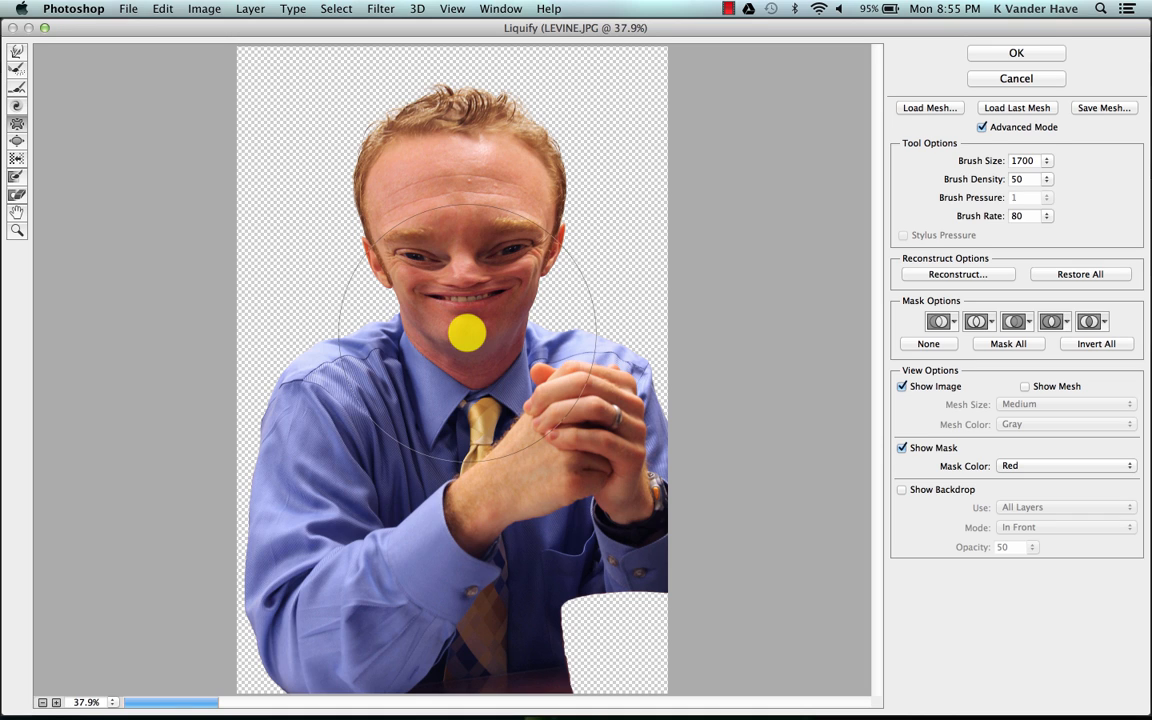
left_click_drag(467, 333, 466, 321)
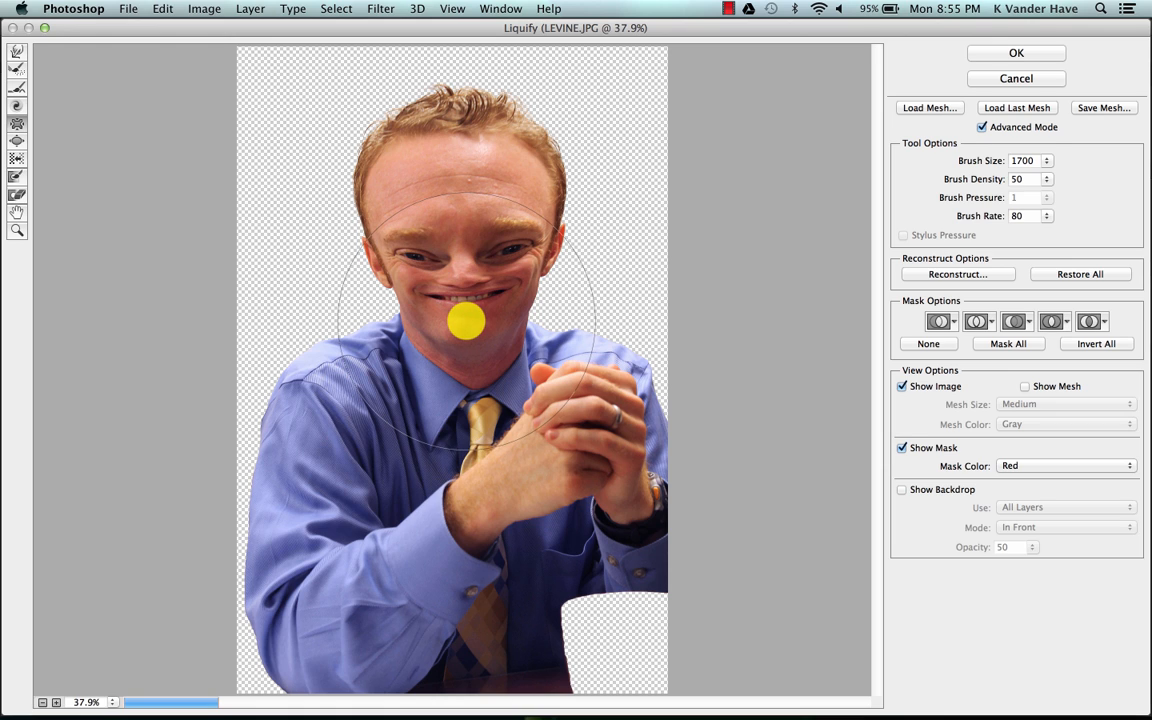
mouse_move(466, 321)
left_mouse_down()
mouse_move(463, 354)
mouse_move(373, 391)
mouse_move(378, 383)
mouse_move(334, 445)
mouse_move(334, 417)
mouse_move(293, 527)
mouse_move(289, 600)
mouse_move(337, 658)
mouse_move(422, 591)
mouse_move(519, 478)
mouse_move(478, 501)
mouse_move(531, 464)
mouse_move(465, 512)
mouse_move(607, 404)
mouse_move(571, 414)
mouse_move(555, 399)
mouse_move(612, 494)
mouse_move(607, 455)
mouse_move(558, 381)
mouse_move(534, 399)
left_mouse_up()
key("bracketleft")
key("bracketleft")
key("bracketleft")
key("bracketleft")
key("bracketleft")
key("bracketleft")
key("bracketleft")
key("bracketleft")
key("bracketleft")
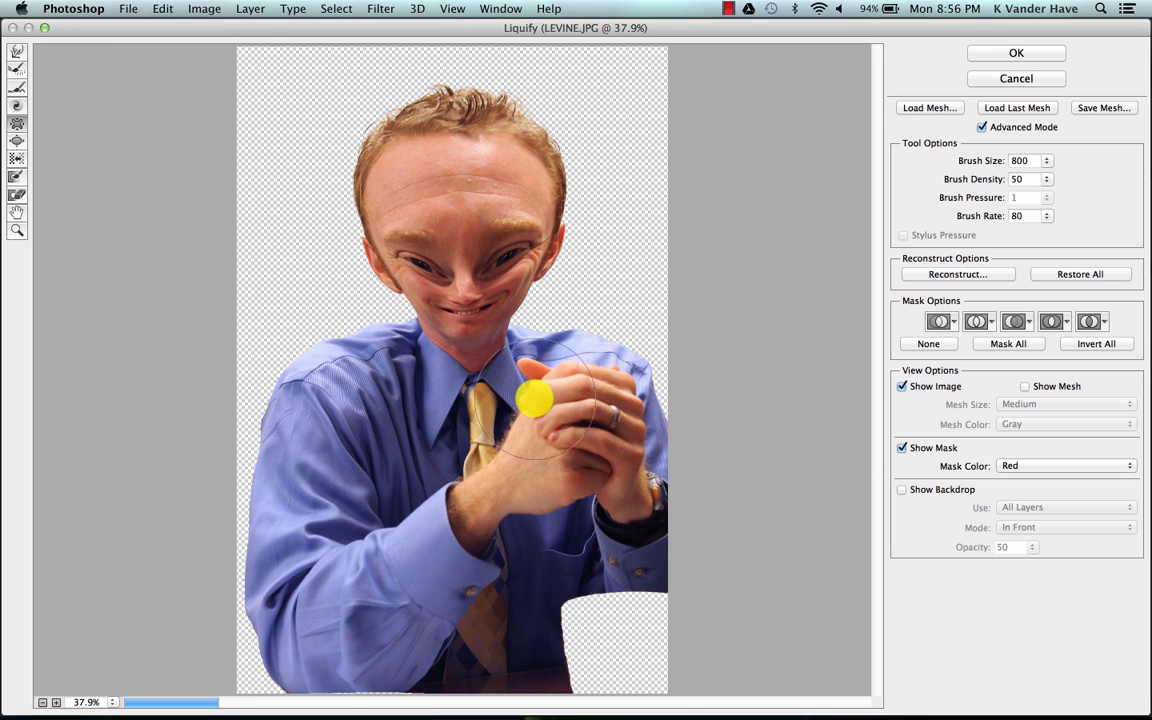
Enlarge the man's left eye with the Bloat tool, reducing the brush size from 500 to 400 and 300.
left_click(17, 141)
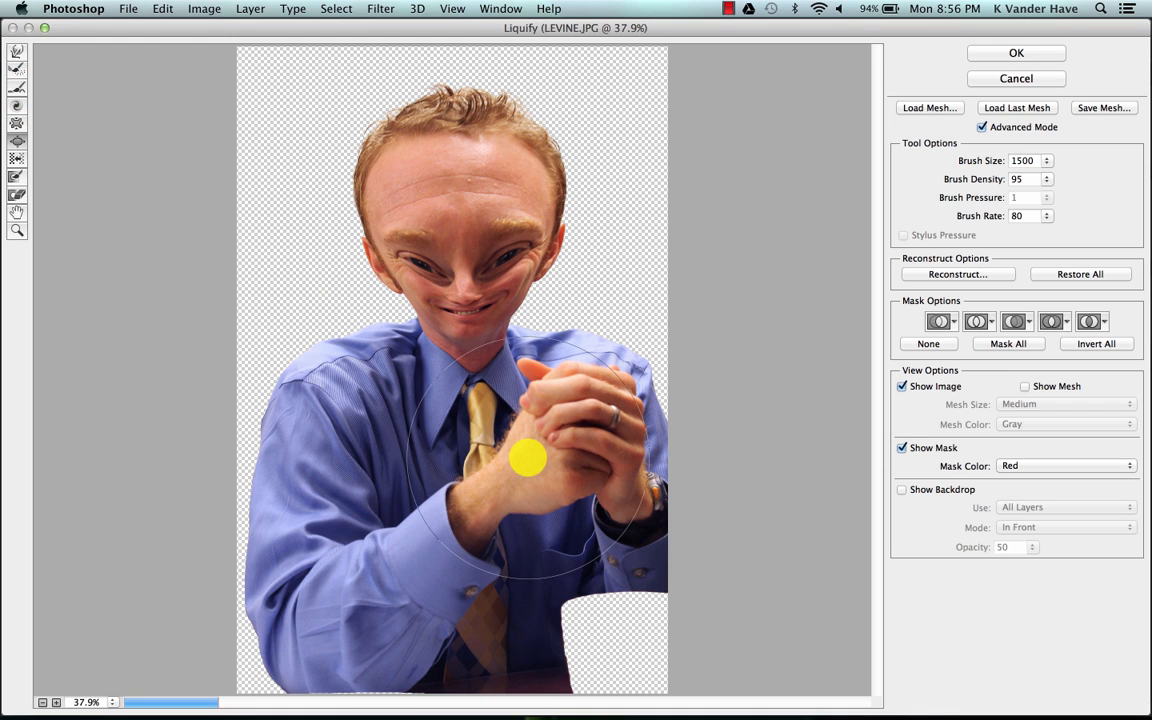
key("bracketleft")
key("bracketleft")
key("bracketleft")
key("bracketleft")
key("bracketleft")
key("bracketleft")
key("bracketleft")
key("bracketleft")
key("bracketleft")
key("bracketleft")
key("bracketleft")
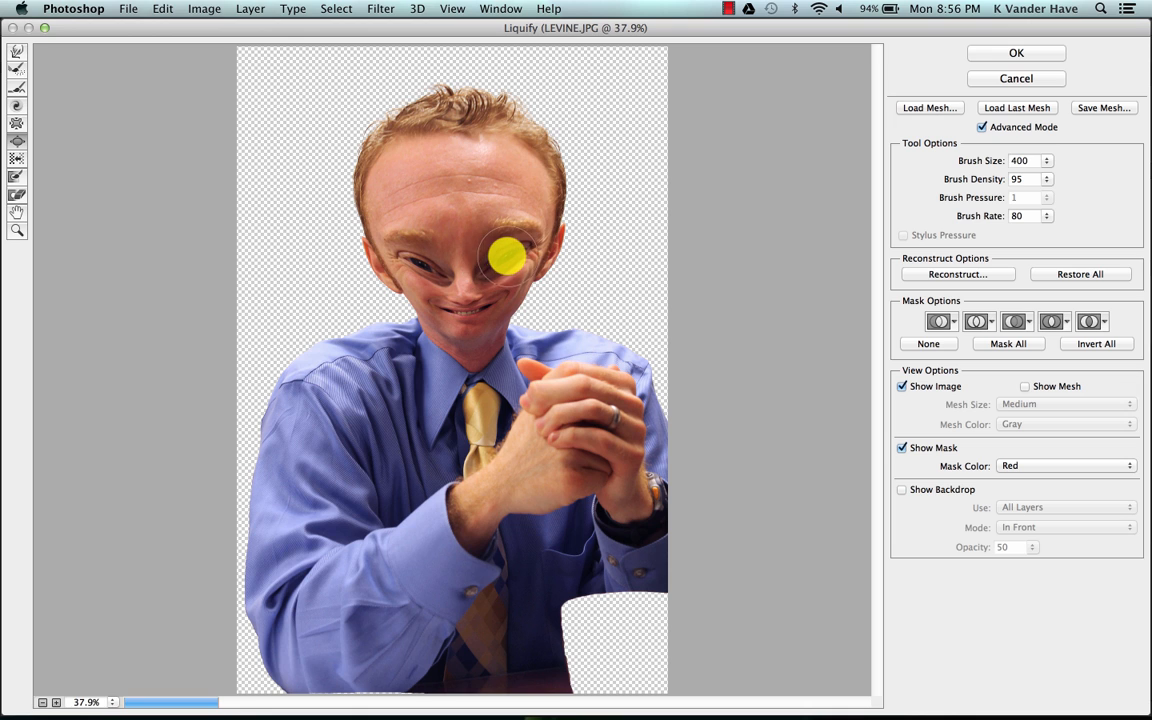
key("bracketright")
key("bracketright")
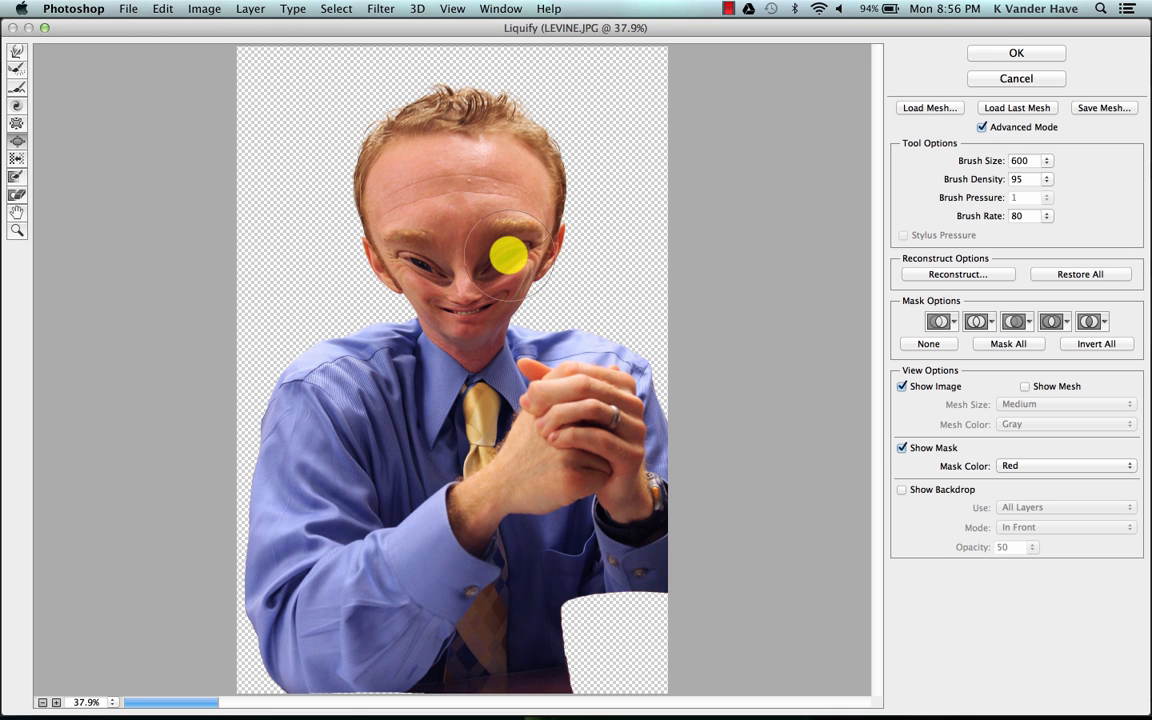
key("bracketleft")
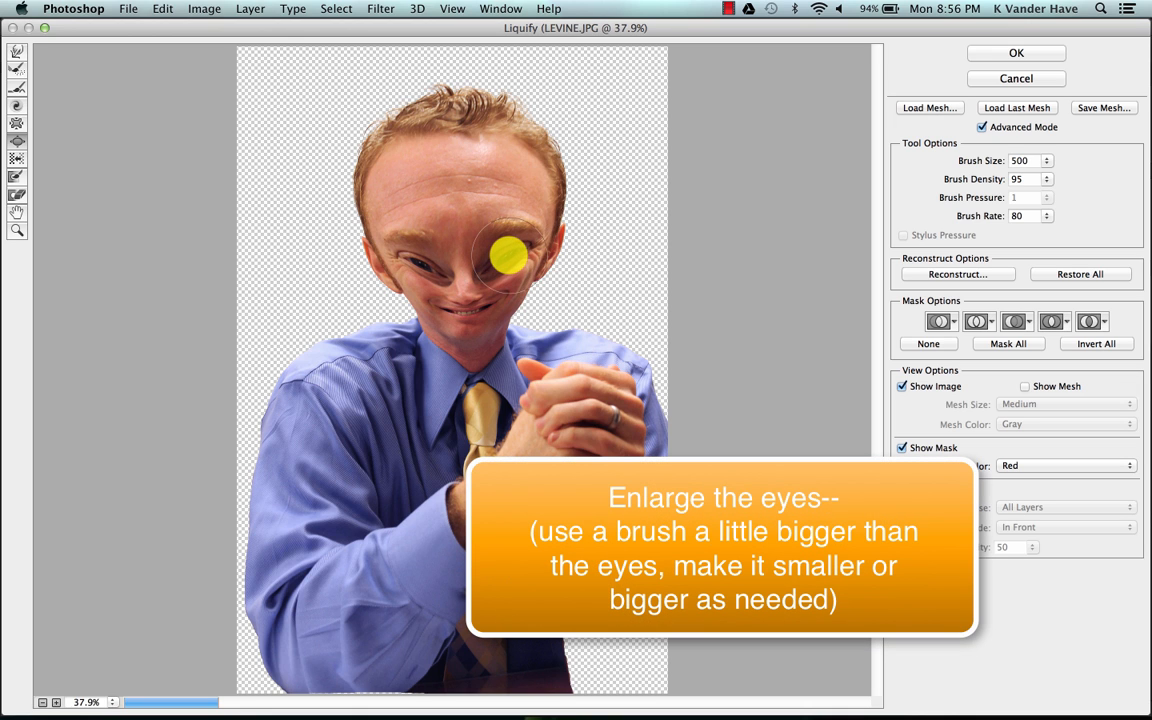
left_click_drag(508, 257, 508, 258)
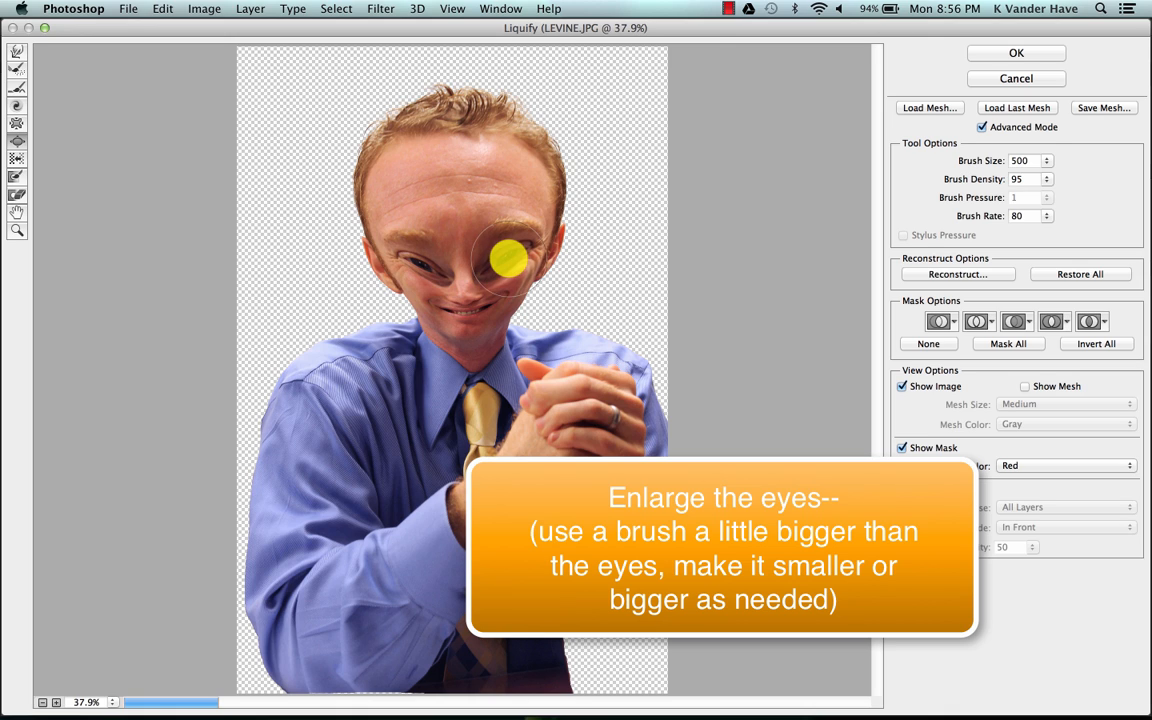
left_click_drag(508, 259, 507, 259)
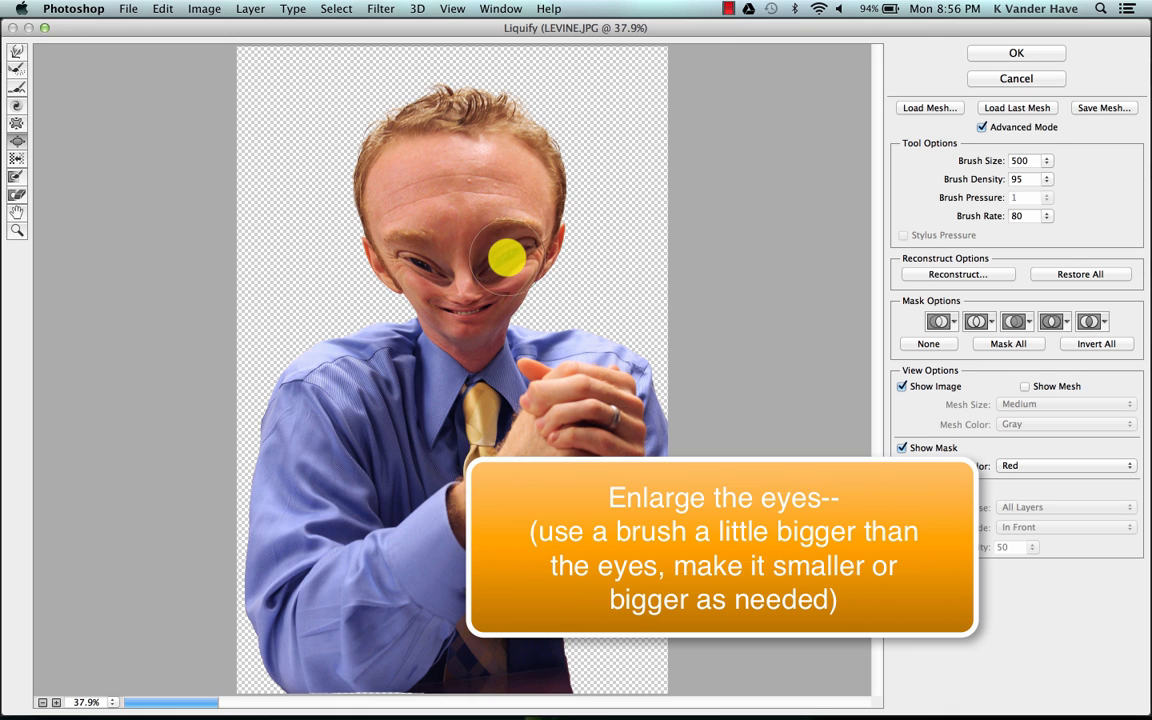
key("bracketleft")
key("bracketleft")
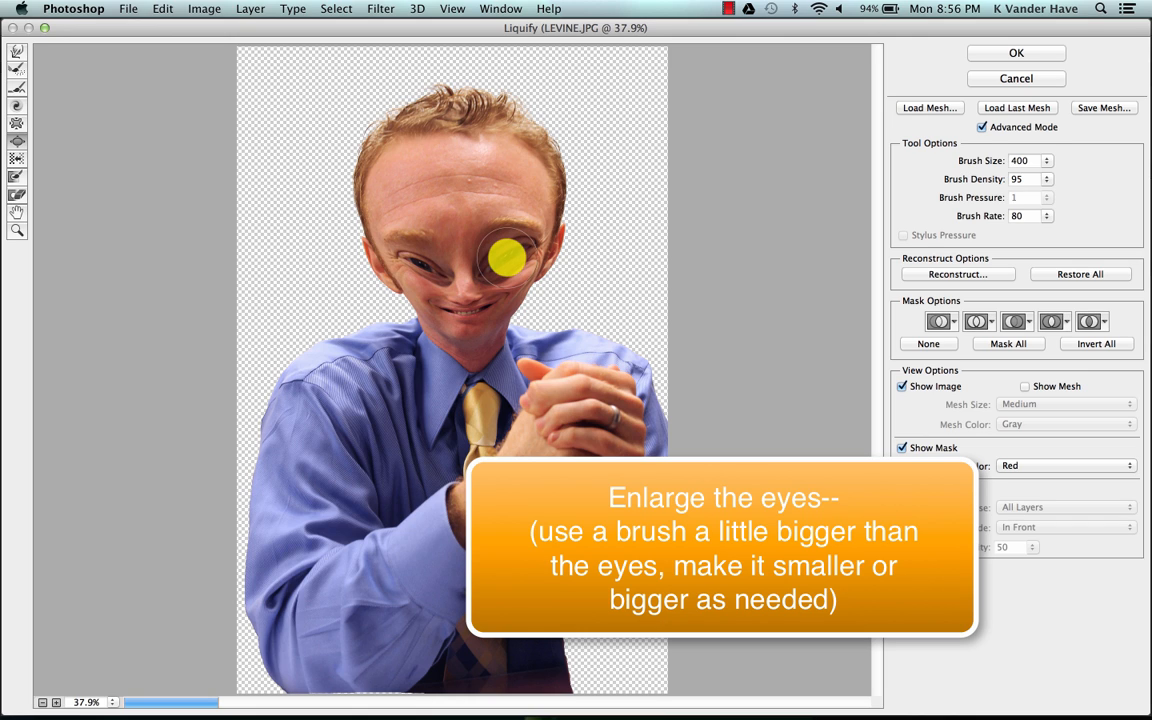
key("bracketleft")
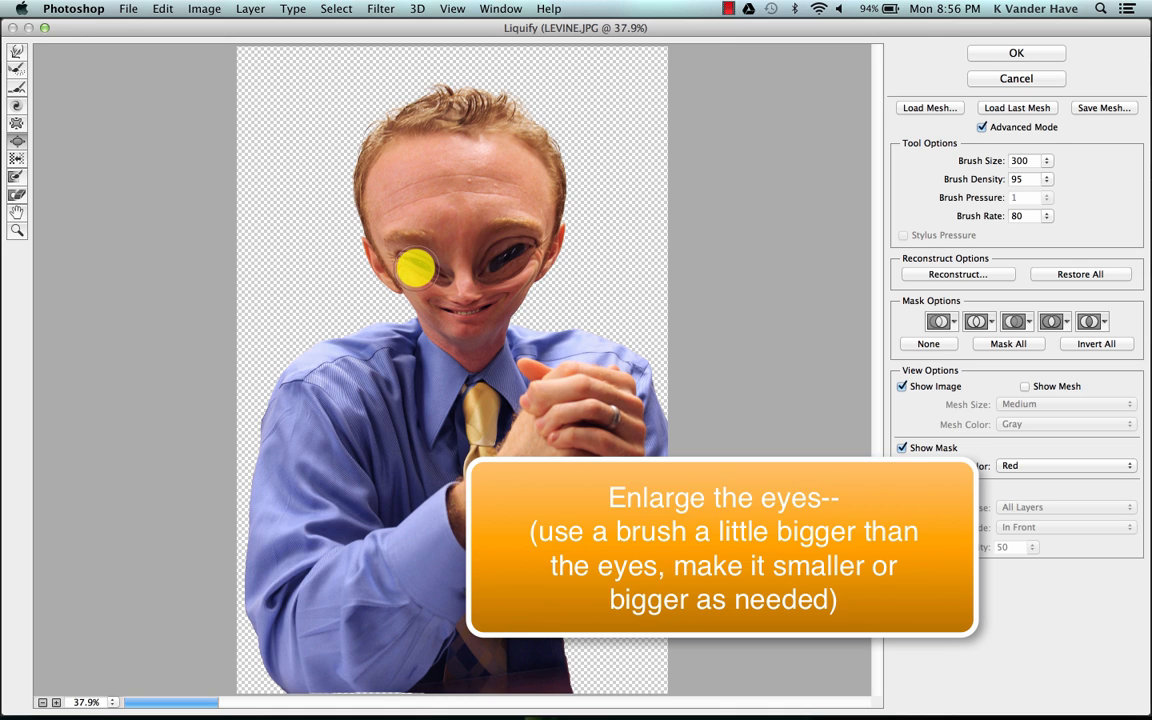
Enlarge the man's right eye with the Bloat tool at brush sizes 600 and 400.
key("bracketright")
key("bracketright")
key("bracketright")
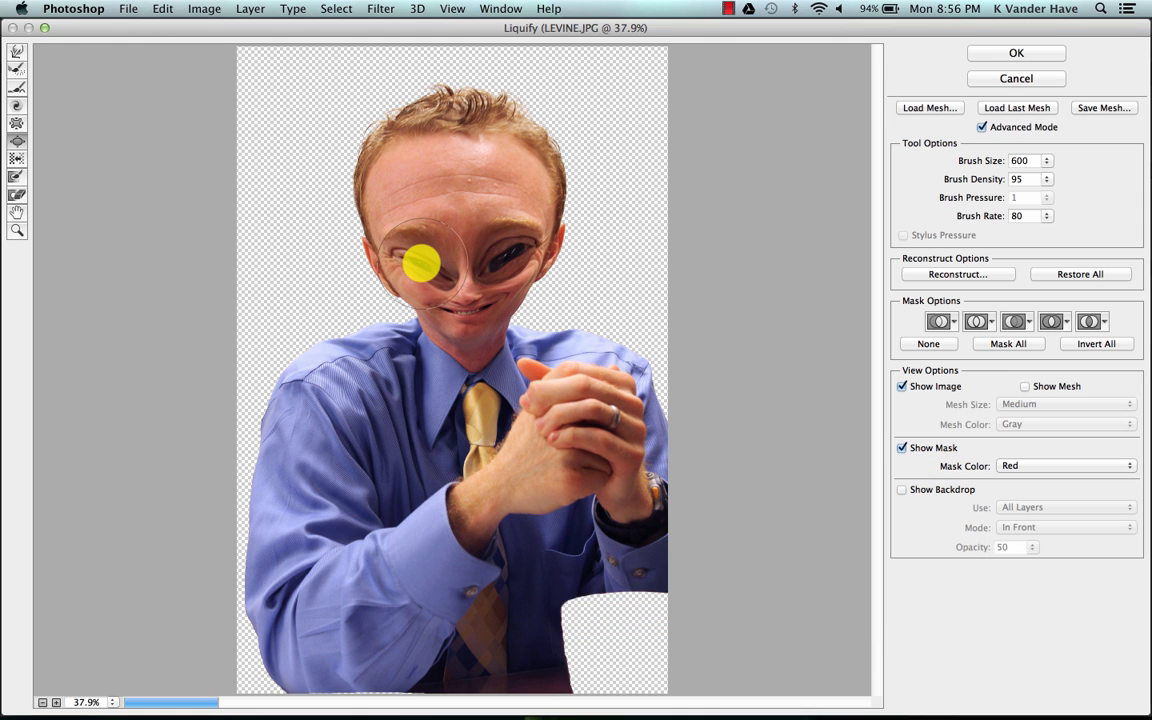
key("bracketleft")
key("bracketleft")
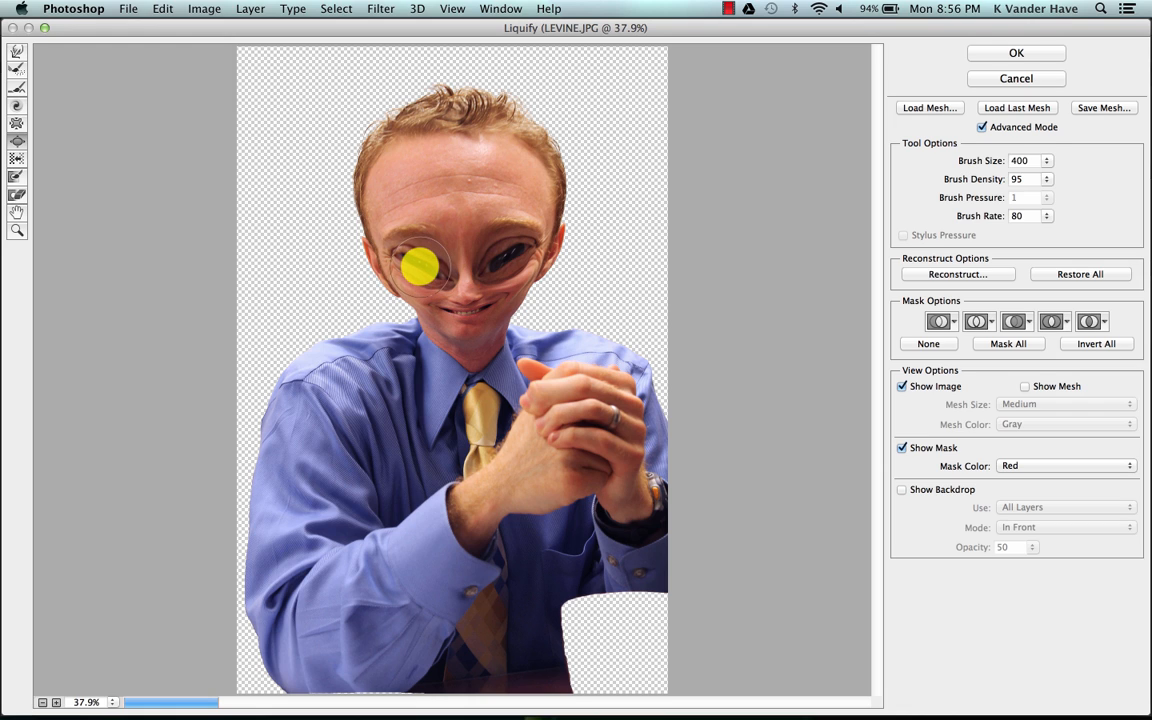
Reshape the eyes with the Forward Warp tool at brush size 400 and apply the Liquify changes.
left_click(14, 55)
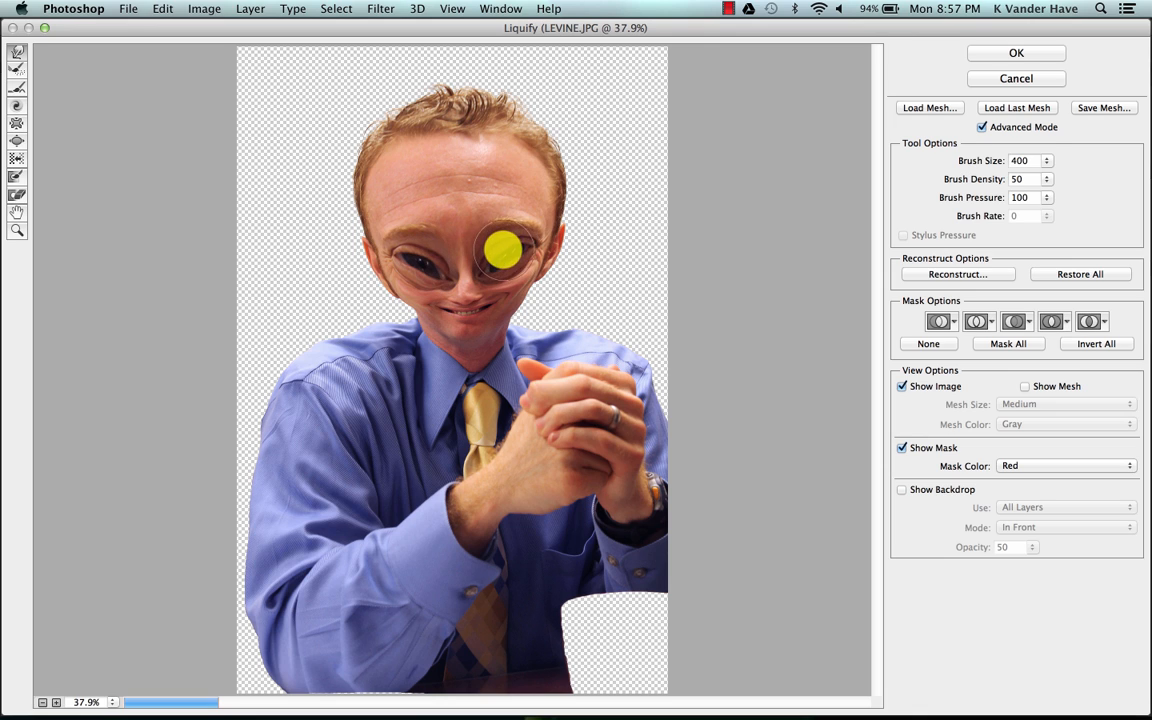
left_click(1020, 53)
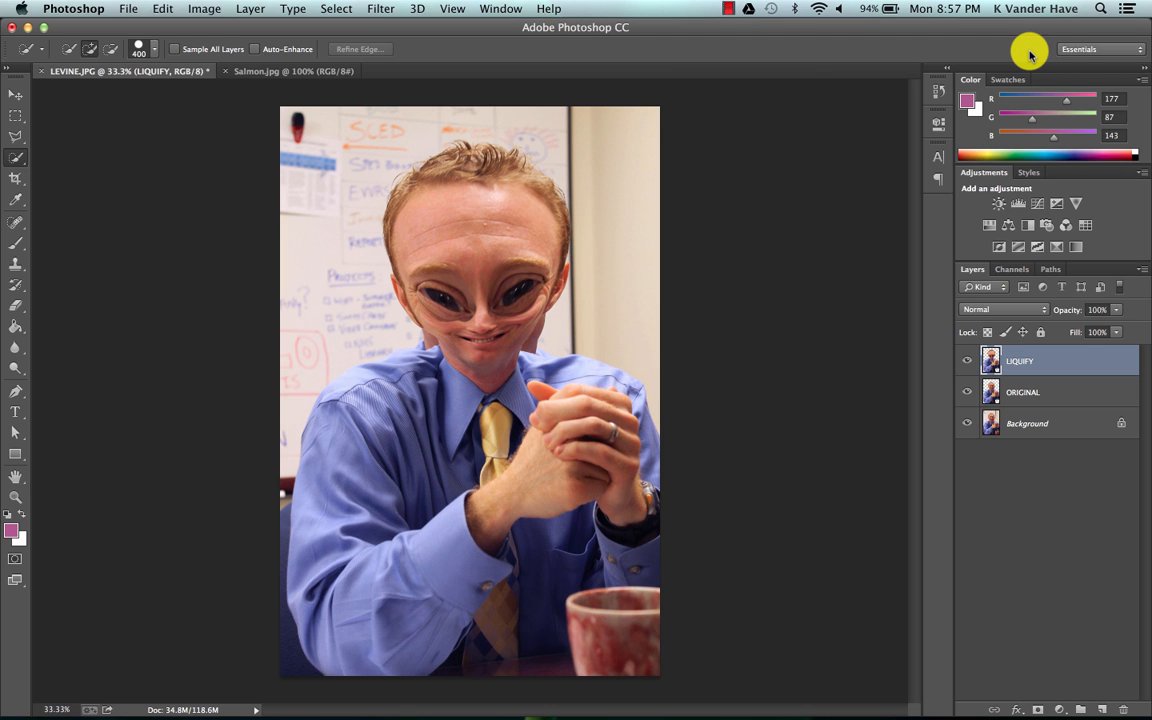
Set the Clone Stamp to sample all layers and add a layer named "erase residual person" above the ORIGINAL layer.
left_click(1026, 396)
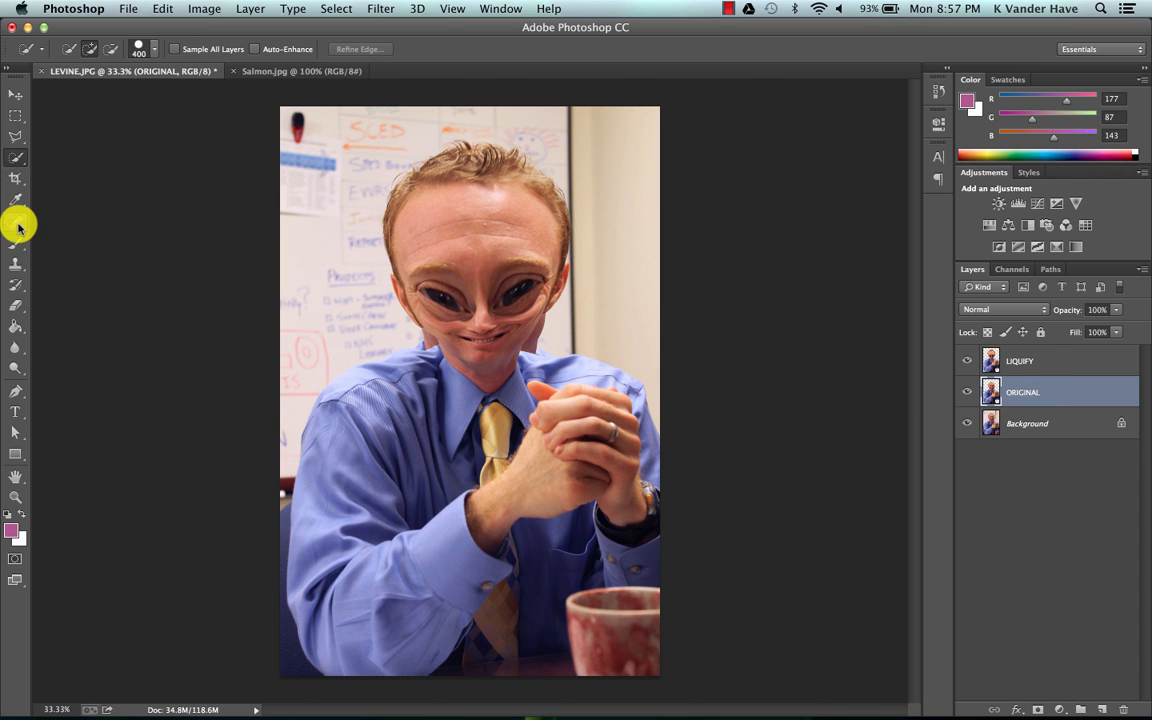
left_click(17, 266)
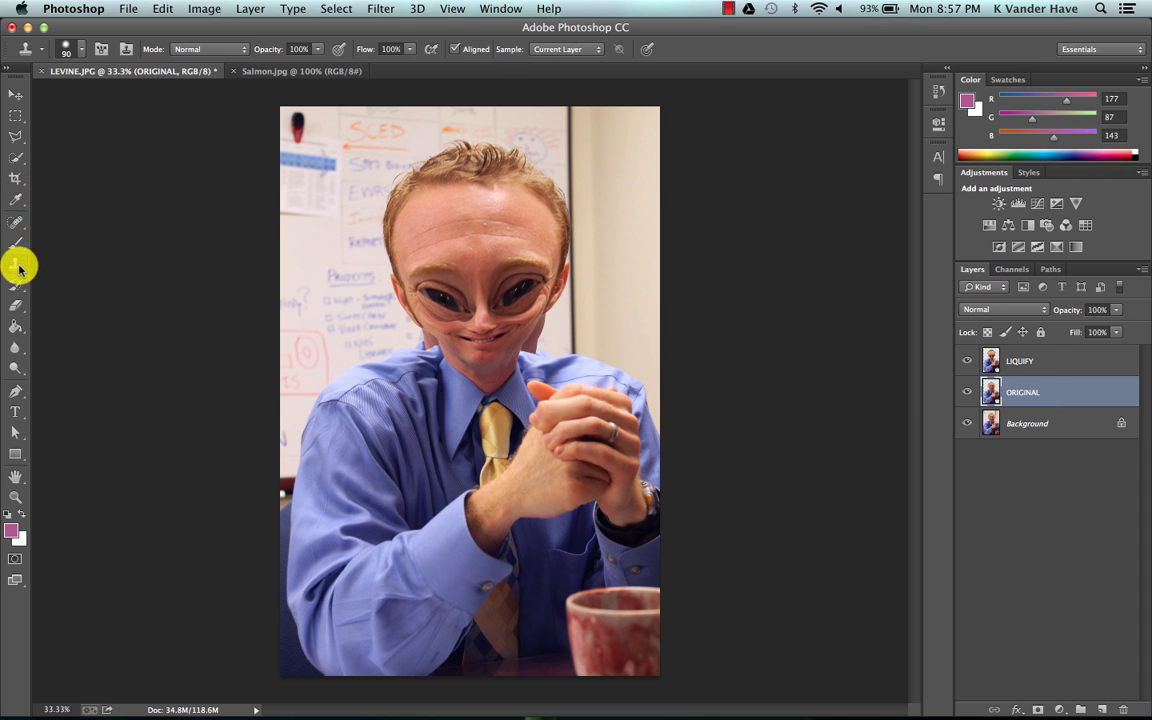
left_click(560, 49)
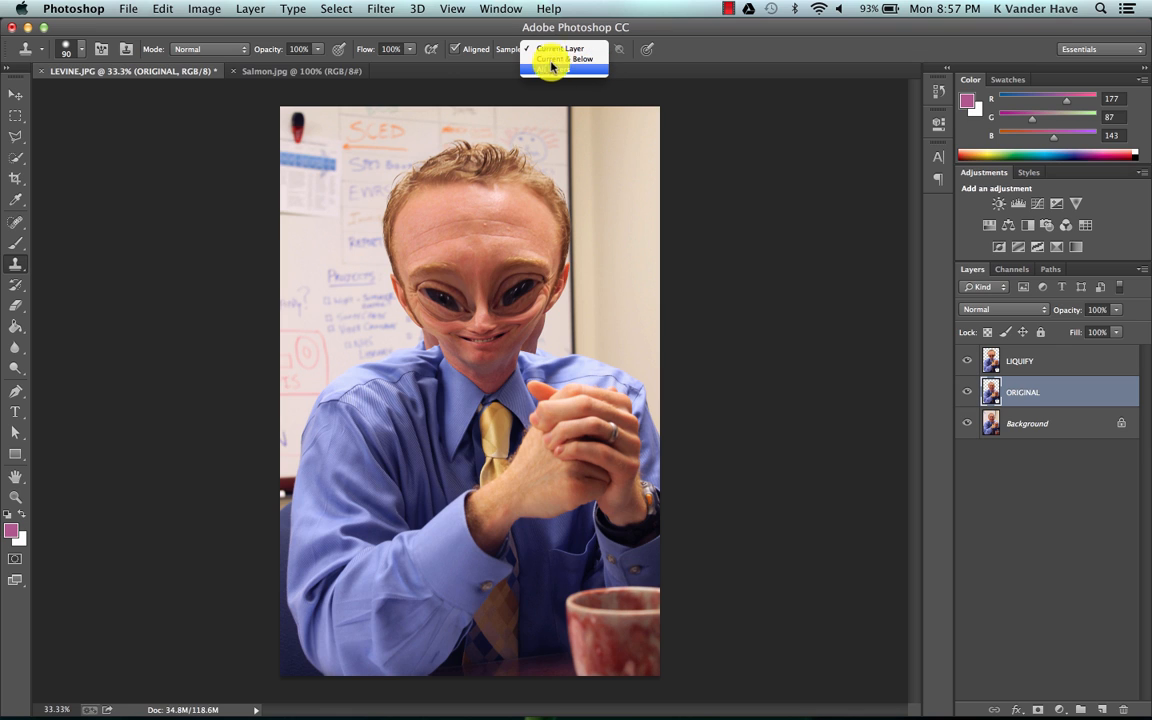
left_click(560, 70)
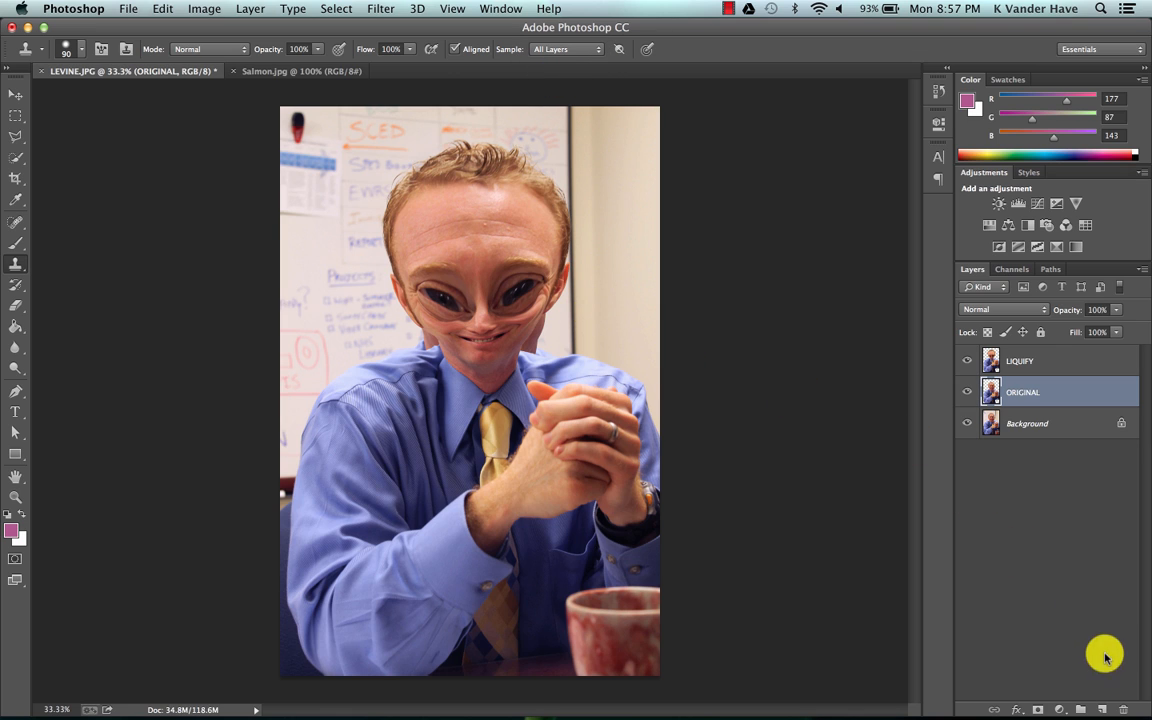
left_click(1102, 708)
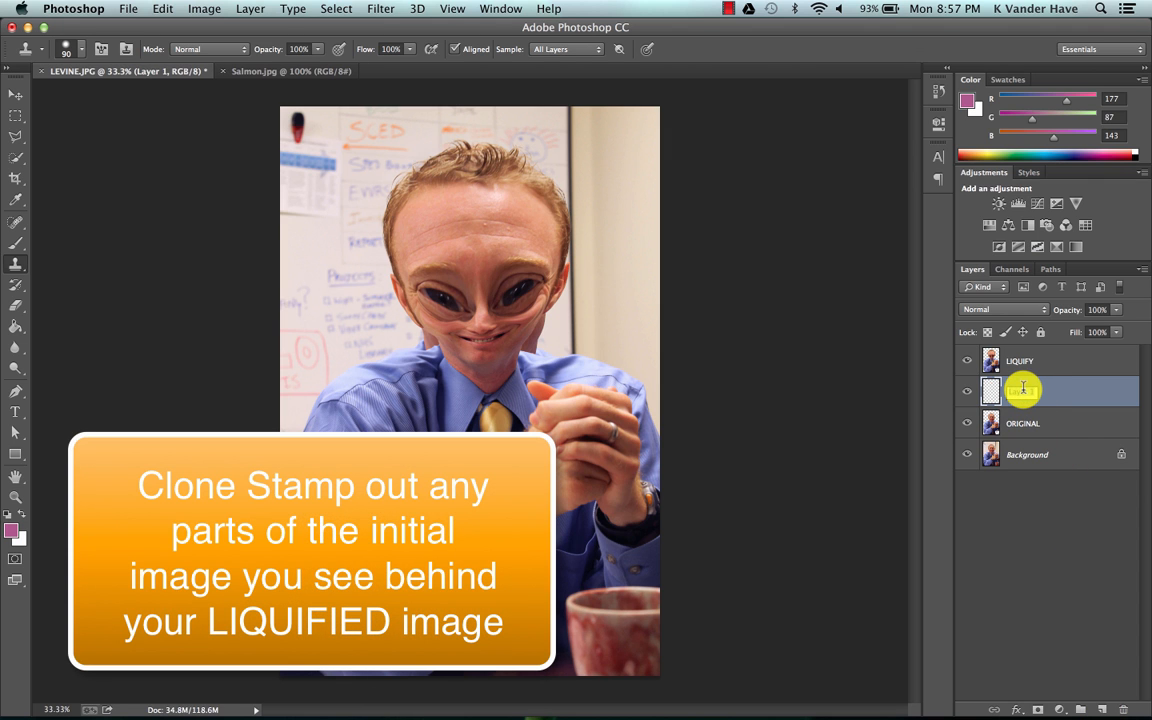
type("erase residual person")
key("Return")
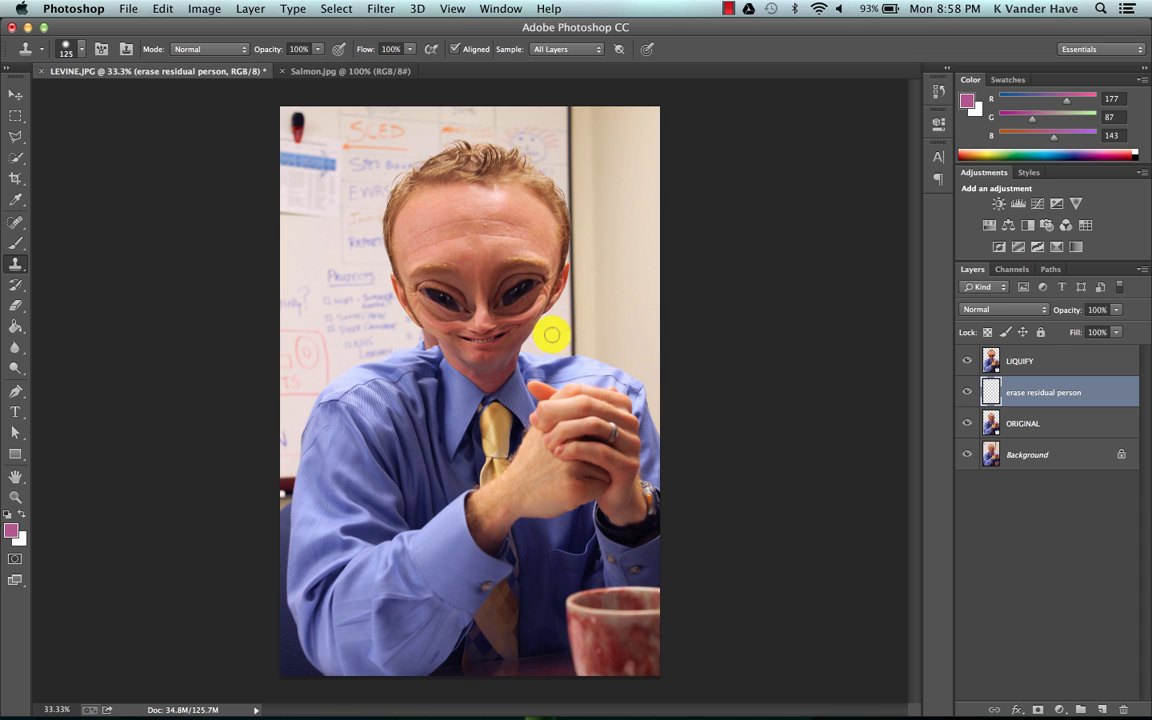
Duplicate the LIQUIFY layer and rename the copy BURN TOOL.
left_click(1040, 361)
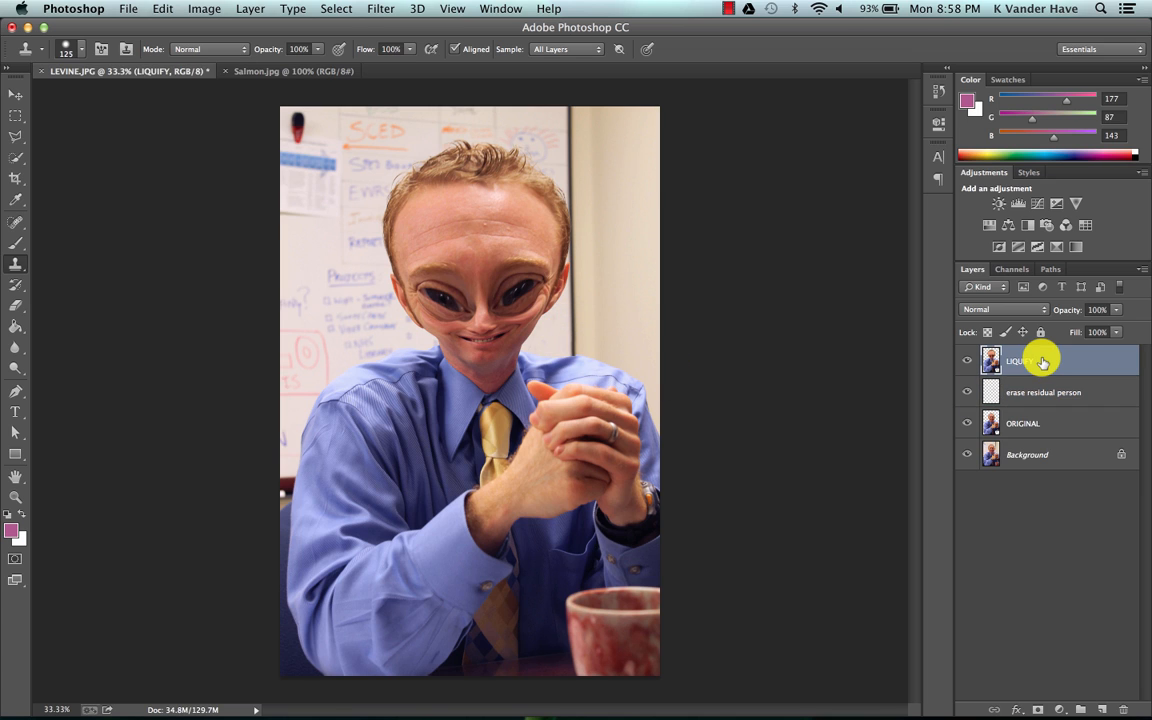
key("super+j")
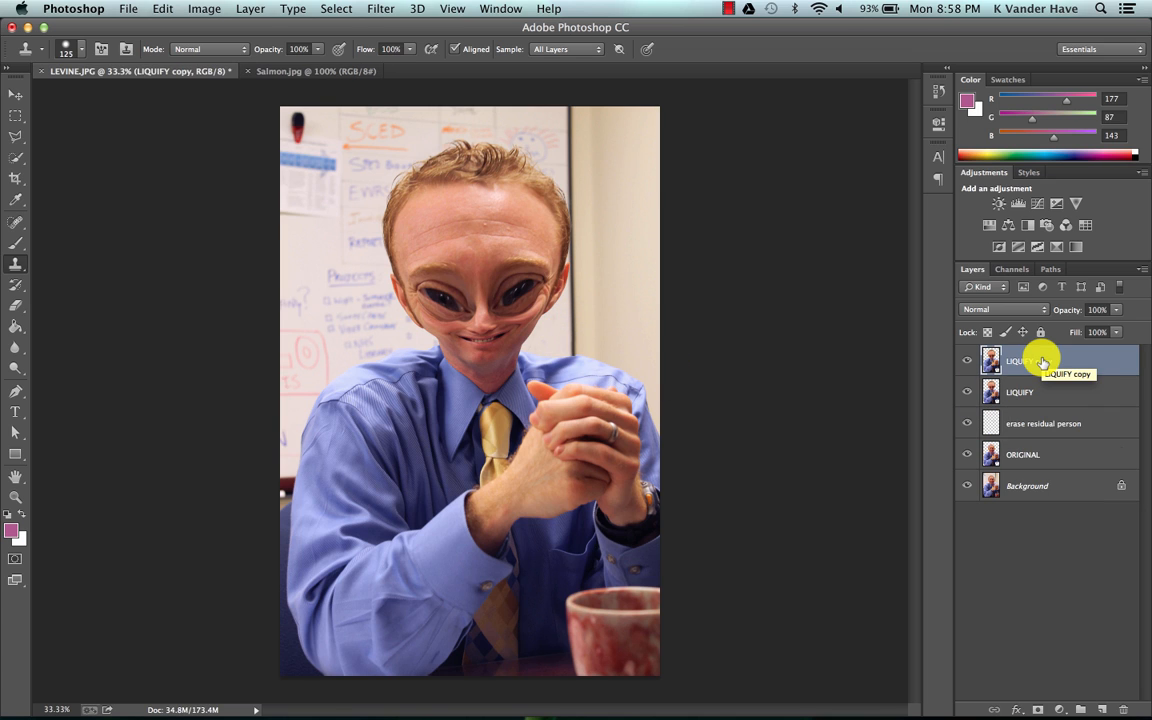
double_click(1034, 363)
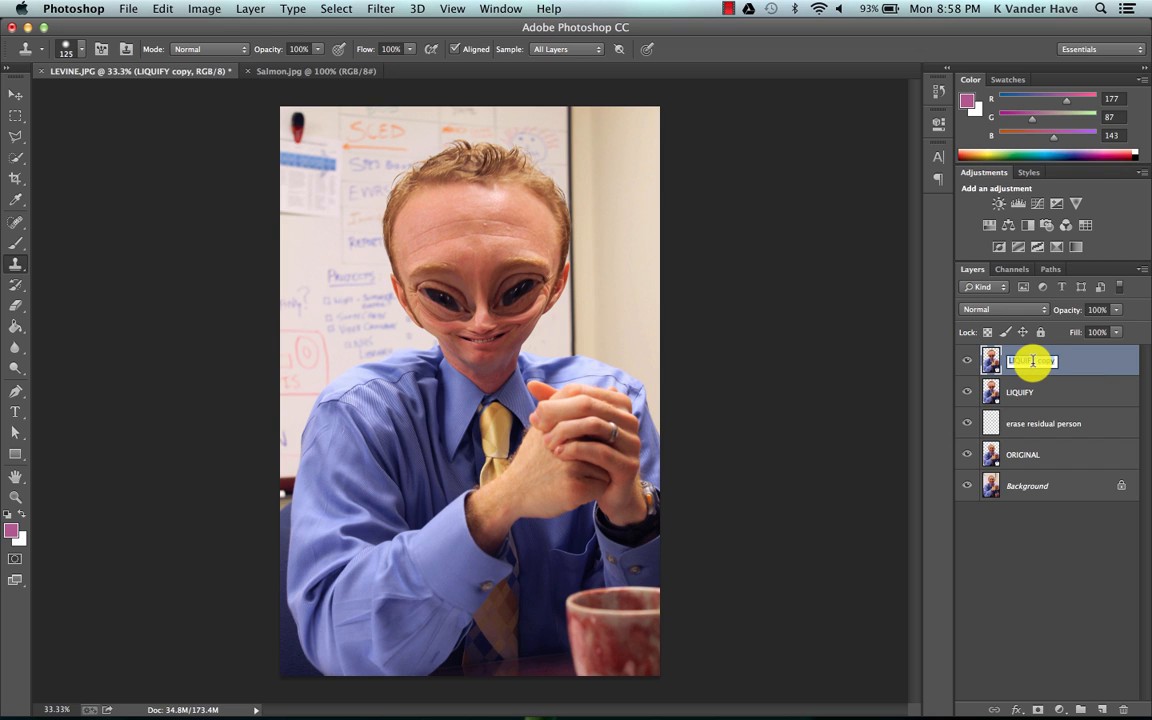
type("bu")
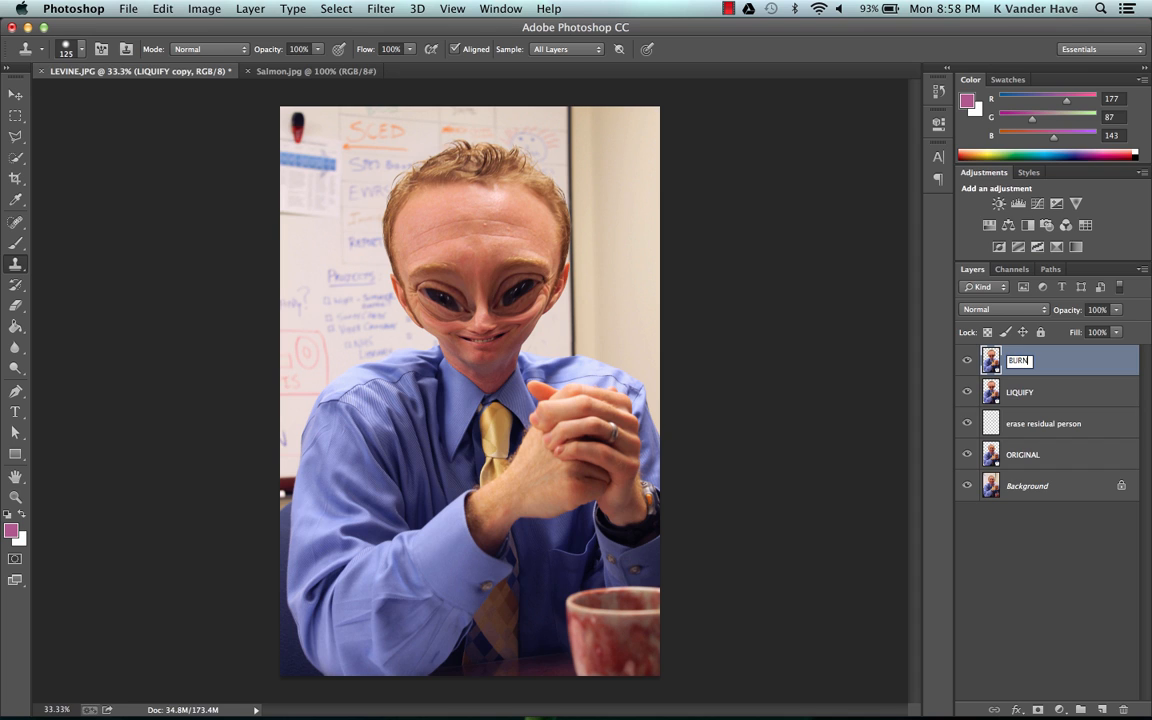
type("RN TOOL")
key("Return")
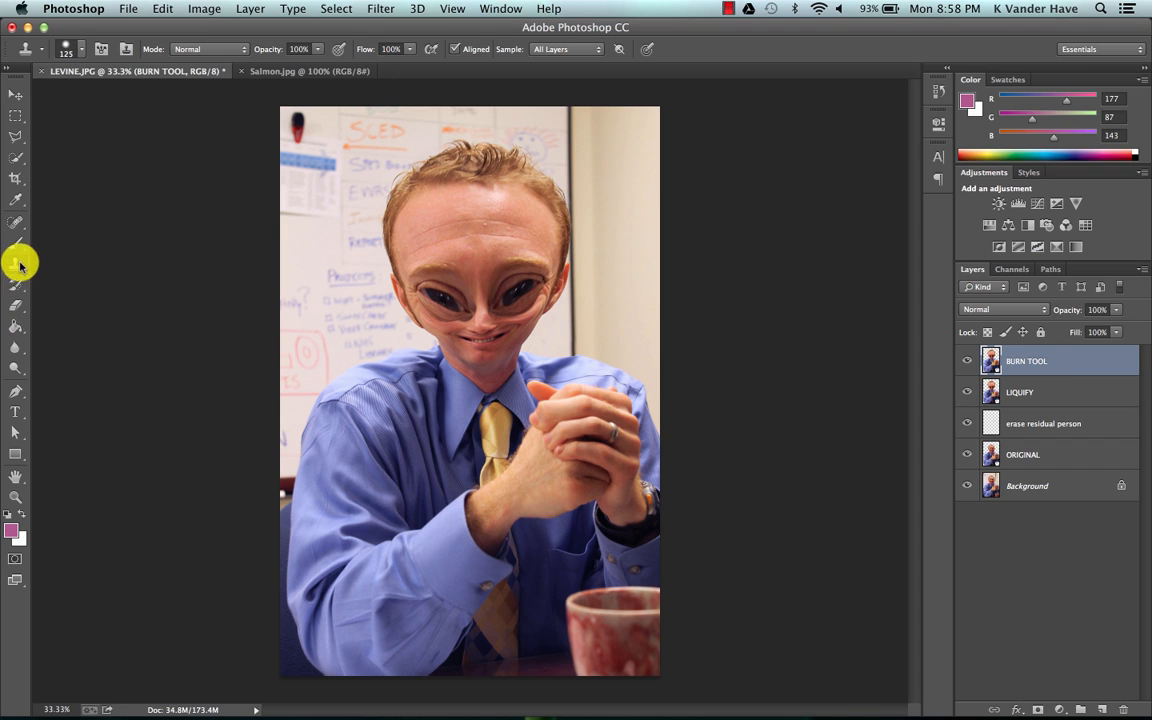
Darken the area around both eyes with the Burn tool, using the Midtones range.
left_click_drag(15, 365, 45, 378)
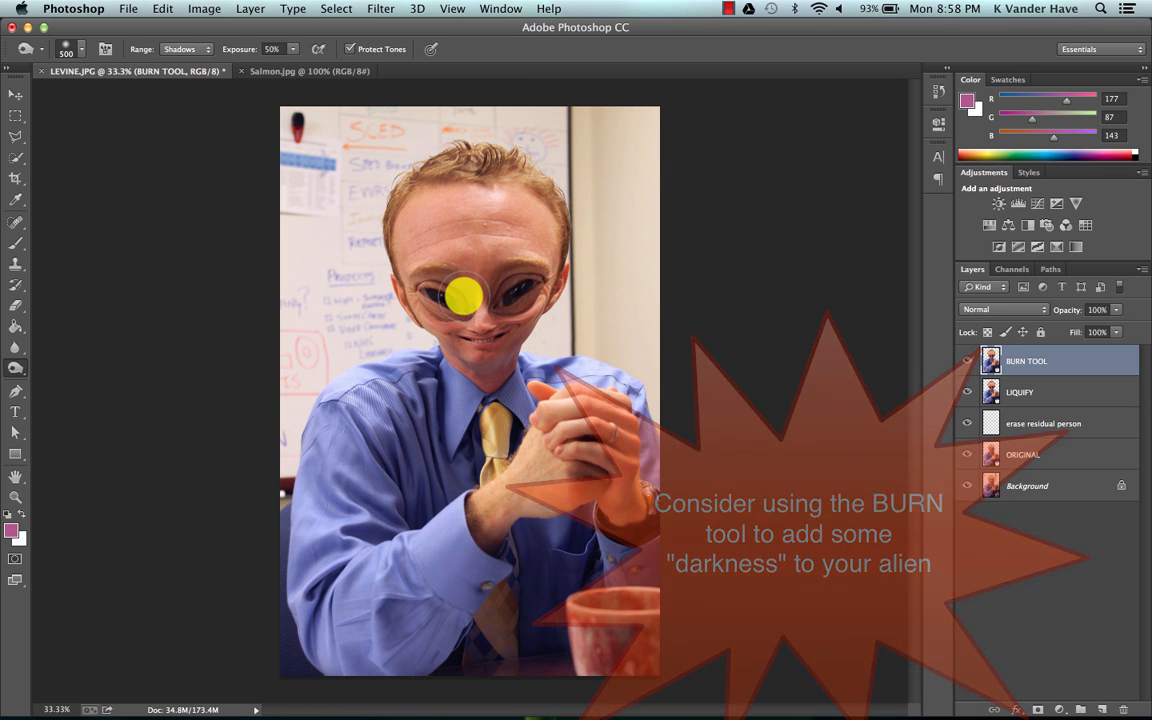
left_click(185, 48)
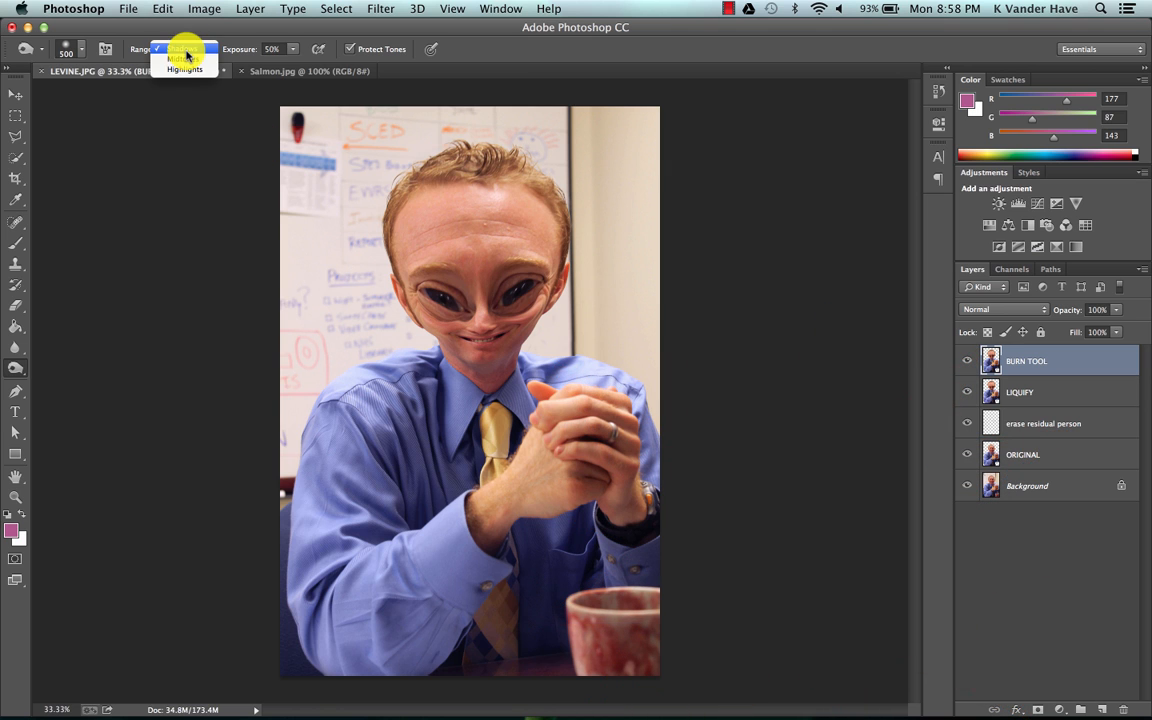
left_click(185, 60)
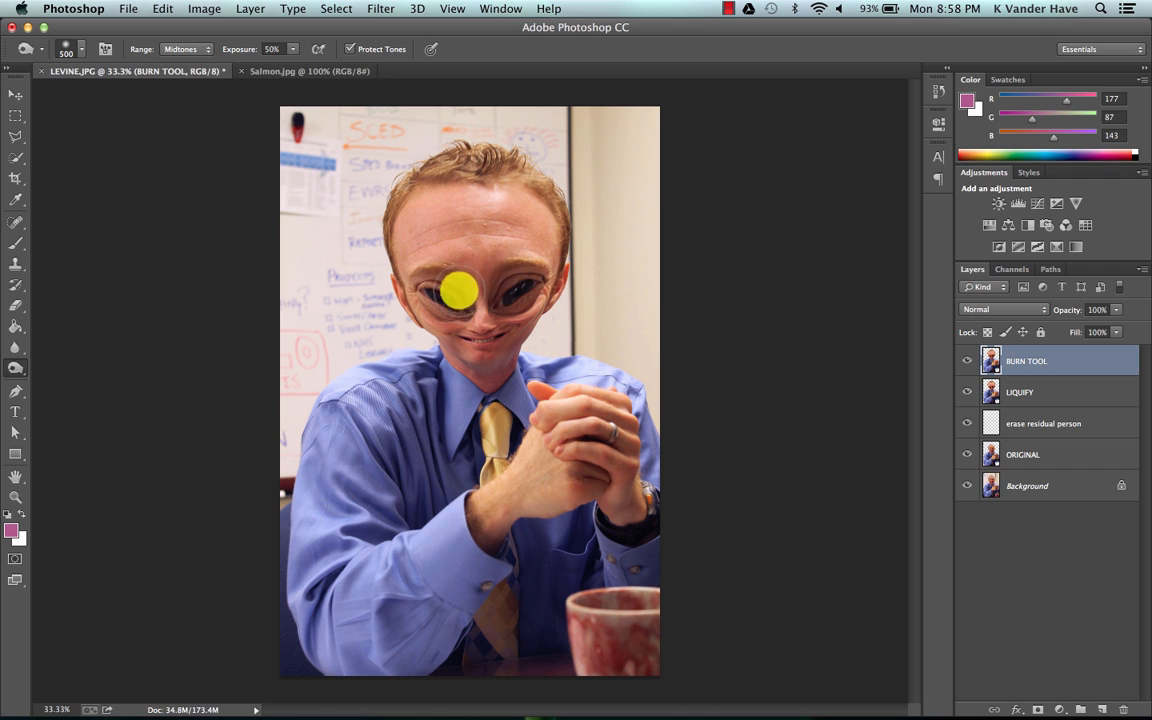
mouse_move(458, 288)
left_mouse_down()
mouse_move(425, 283)
mouse_move(504, 300)
mouse_move(537, 288)
mouse_move(492, 382)
mouse_move(537, 323)
mouse_move(550, 267)
left_mouse_up()
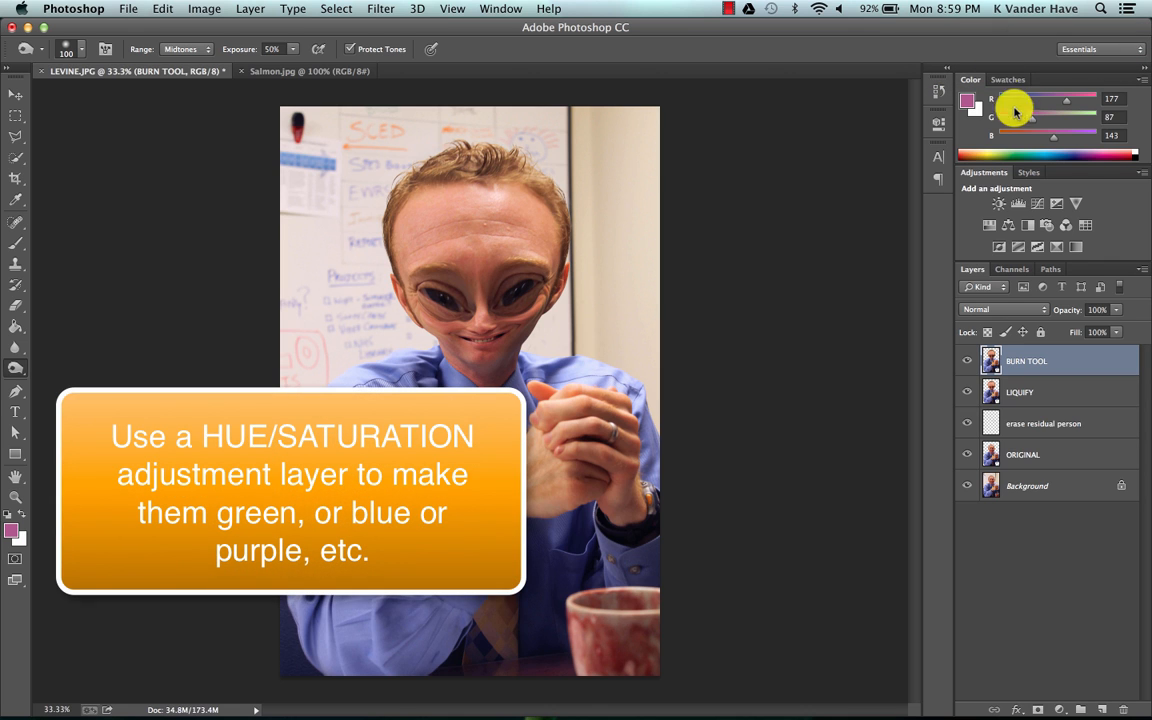
Add a Hue/Saturation adjustment clipped to the BURN TOOL layer and set its hue to +32.
left_click(988, 226)
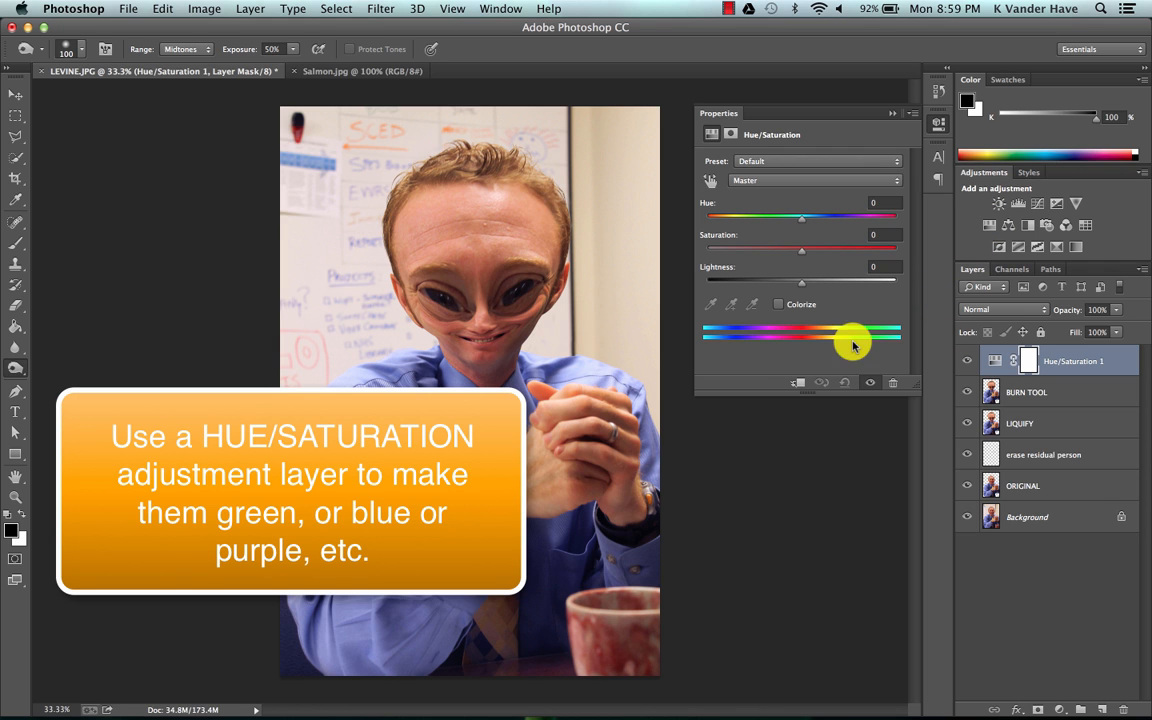
left_click(800, 383)
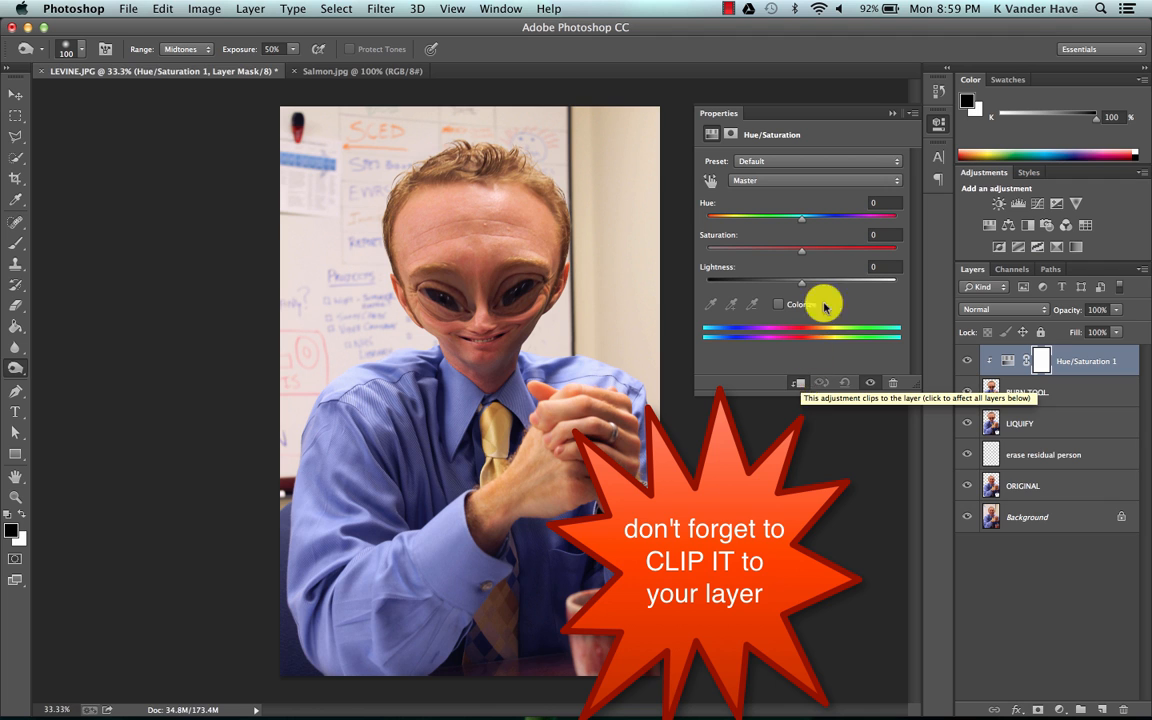
left_click_drag(805, 214, 835, 224)
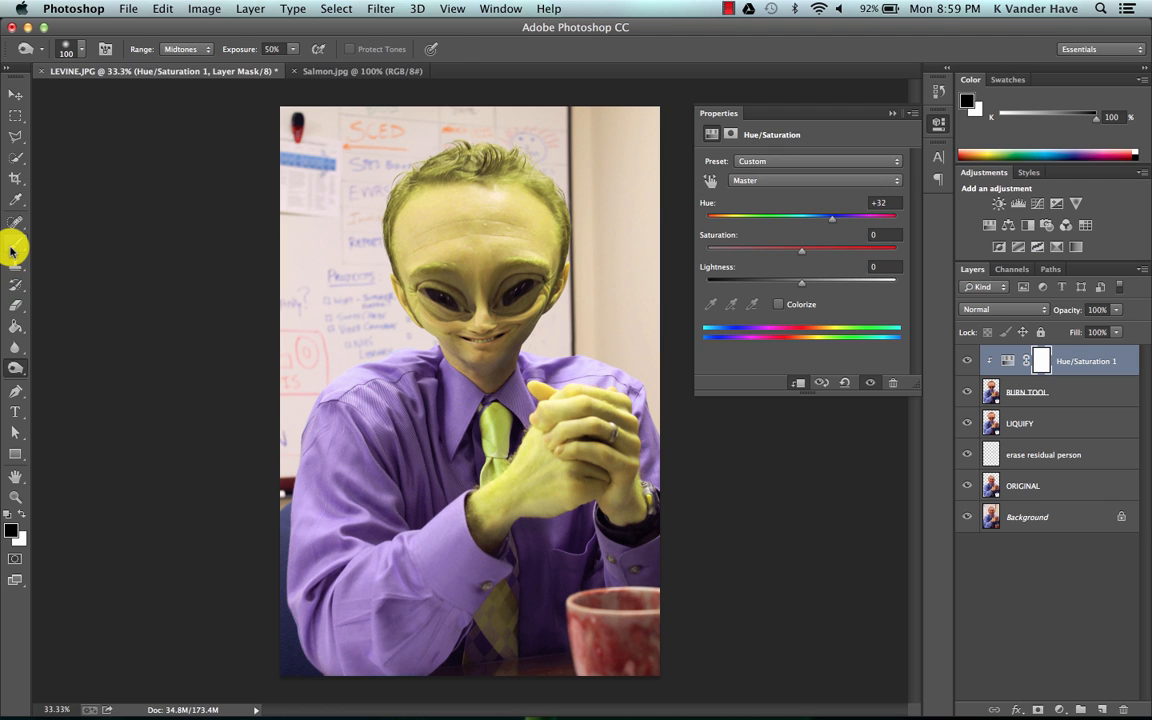
Adjust the brush hardness and paint black on the Hue/Saturation mask over the tie and most of the shirt to remove the tint.
left_click(13, 247)
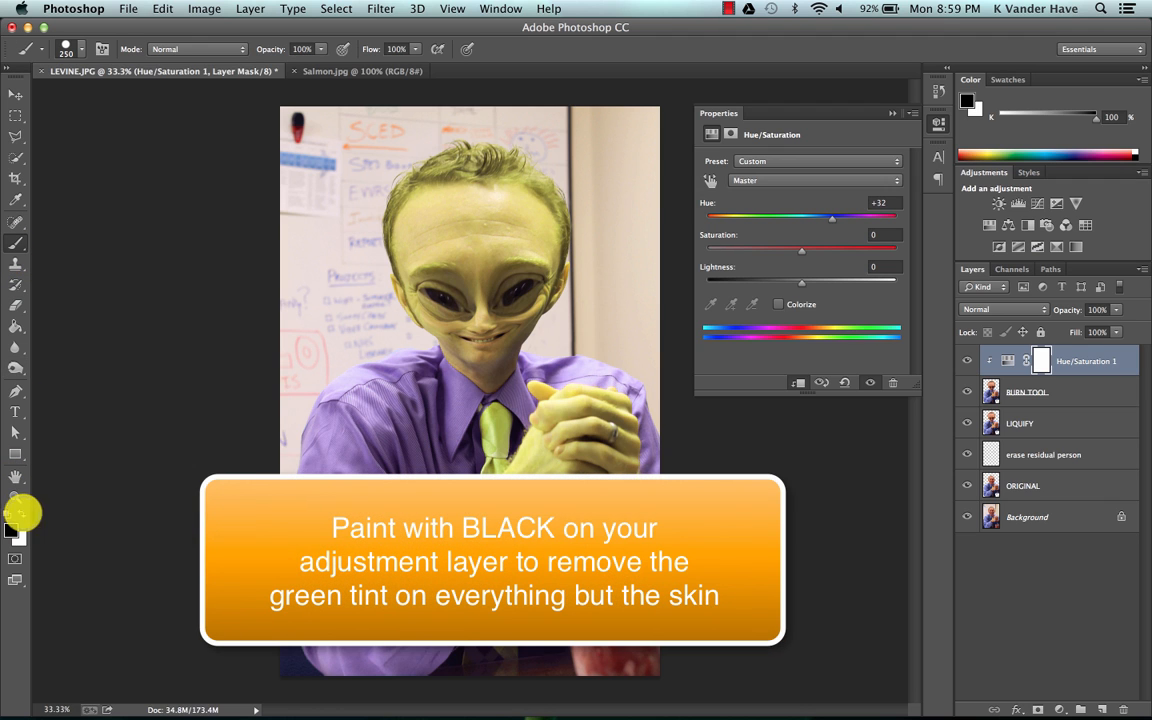
left_click(80, 50)
left_click(146, 134)
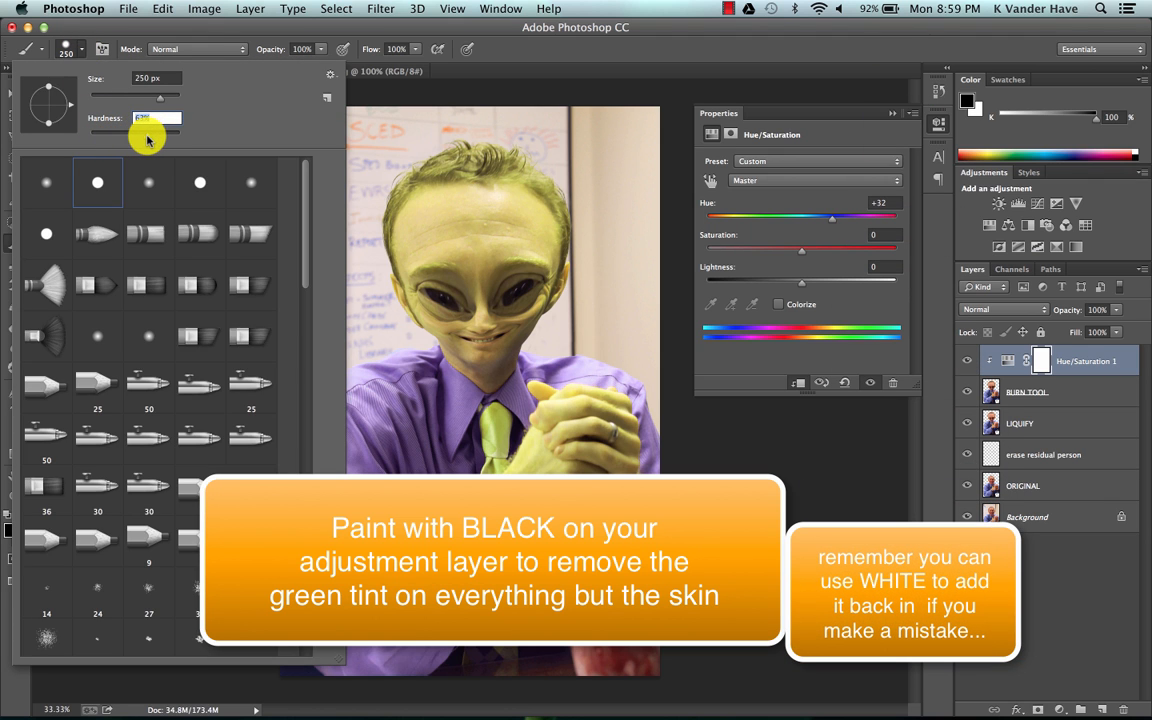
mouse_move(376, 399)
left_mouse_down()
mouse_move(348, 377)
mouse_move(341, 402)
mouse_move(318, 413)
mouse_move(296, 557)
mouse_move(340, 436)
mouse_move(381, 372)
mouse_move(424, 355)
mouse_move(426, 372)
mouse_move(463, 398)
mouse_move(455, 484)
mouse_move(409, 467)
mouse_move(317, 599)
mouse_move(534, 513)
mouse_move(512, 421)
mouse_move(567, 375)
mouse_move(614, 380)
mouse_move(645, 462)
left_mouse_up()
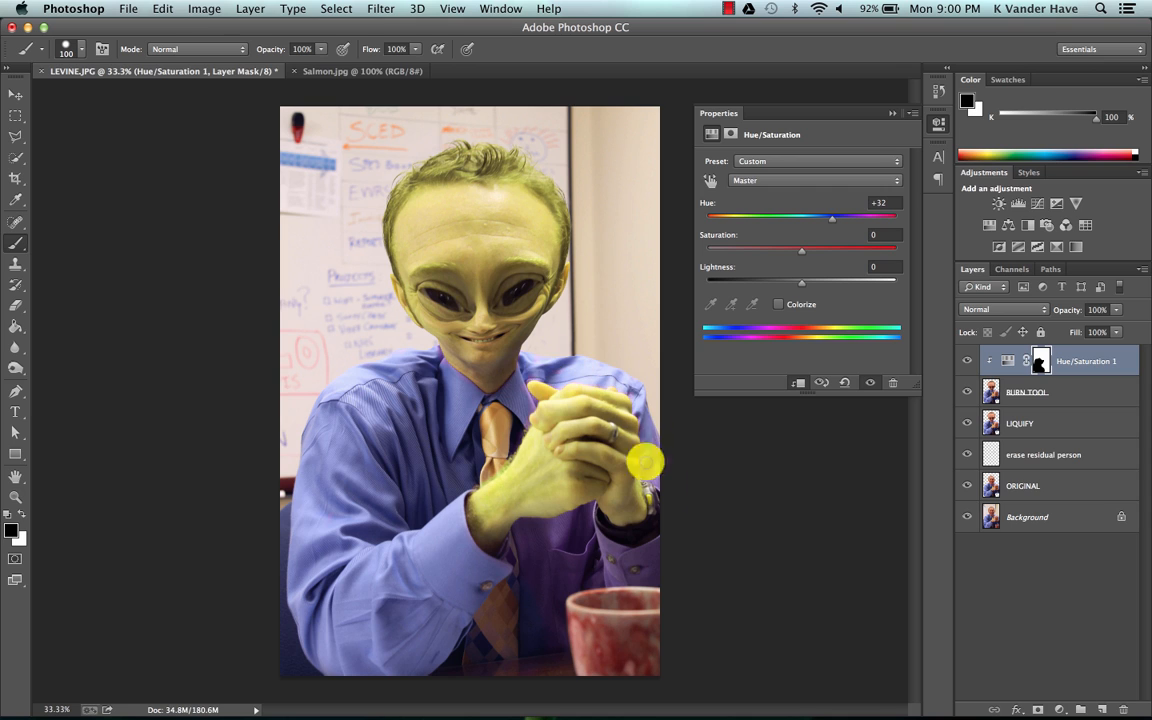
Mask the tint off the remaining shirt areas around the hands and cuff with a smaller brush, and return the brush size to 250.
key("bracketleft")
key("bracketleft")
key("bracketleft")
key("bracketleft")
mouse_move(528, 406)
left_mouse_down()
mouse_move(563, 523)
mouse_move(497, 674)
left_mouse_up()
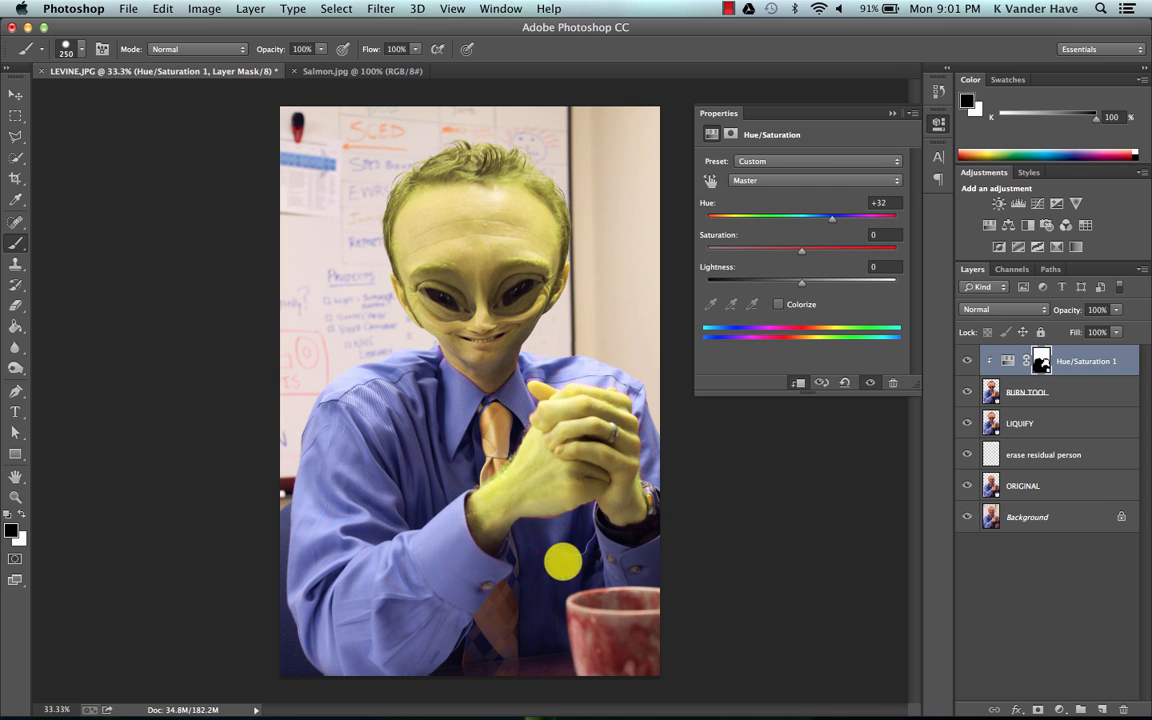
key("bracketright")
key("bracketright")
key("bracketright")
key("bracketright")
key("bracketright")
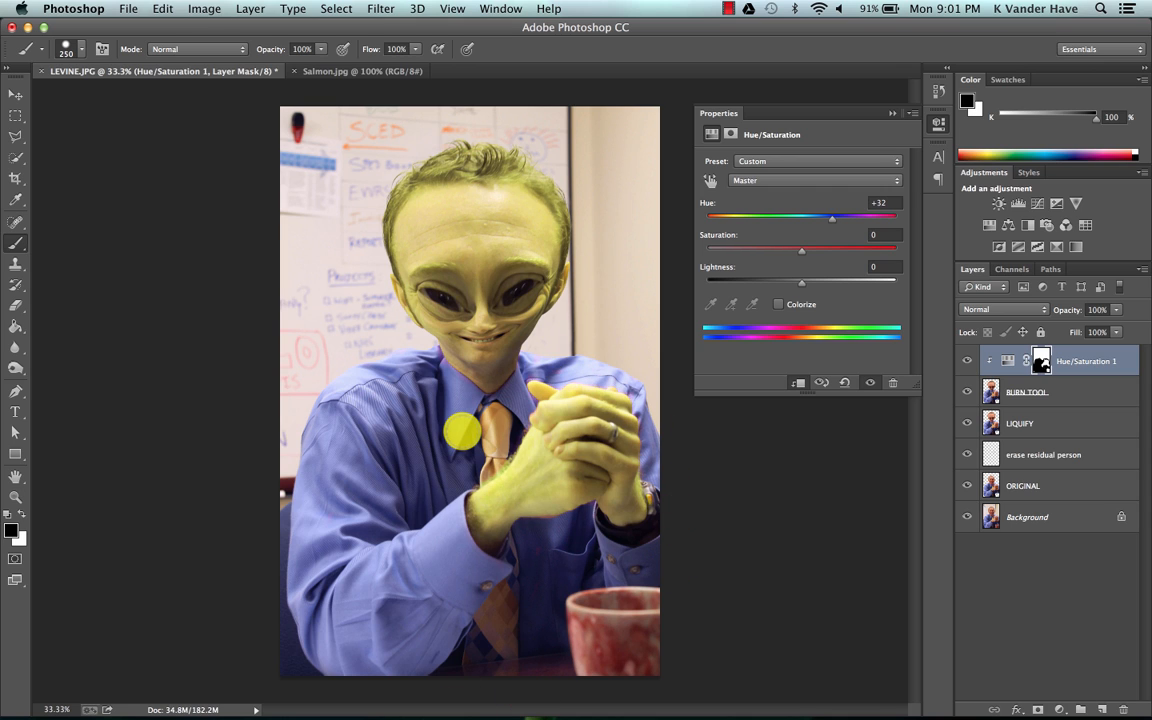
left_click(893, 114)
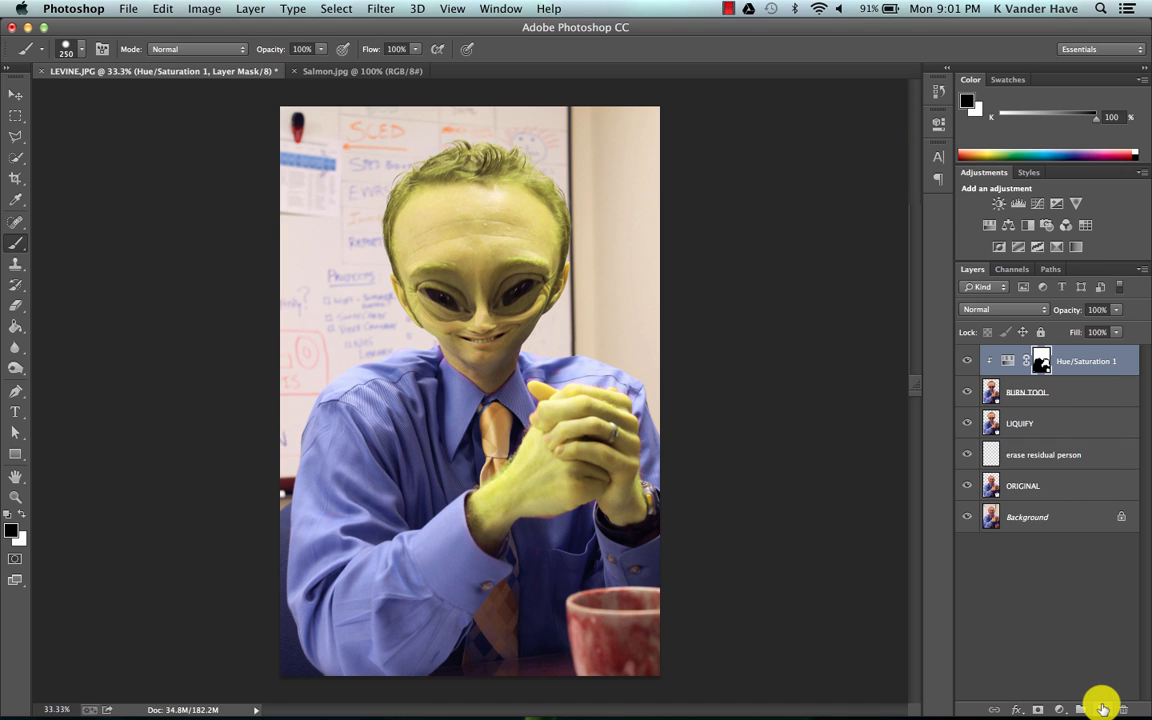
Add a new layer named RED EYES above the Hue/Saturation adjustment.
left_click(1103, 709)
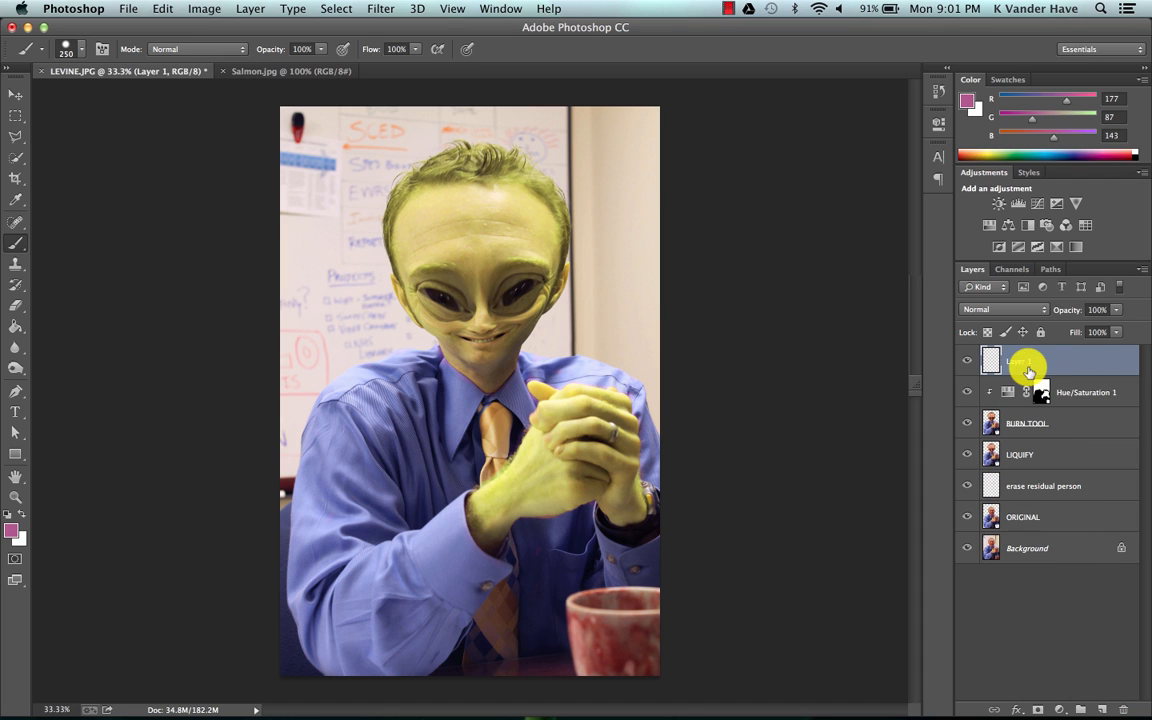
type("RED EYES")
key("Return")
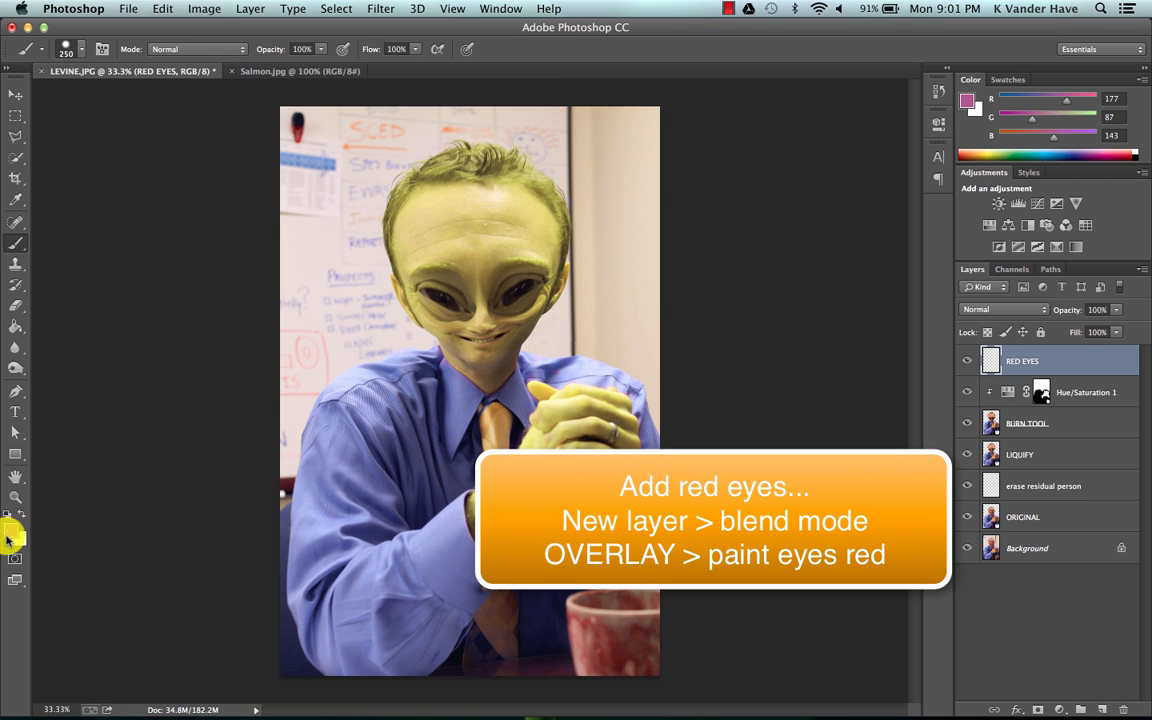
Set the foreground color to red #fd0522 and the RED EYES layer's blend mode to Overlay.
left_click(11, 531)
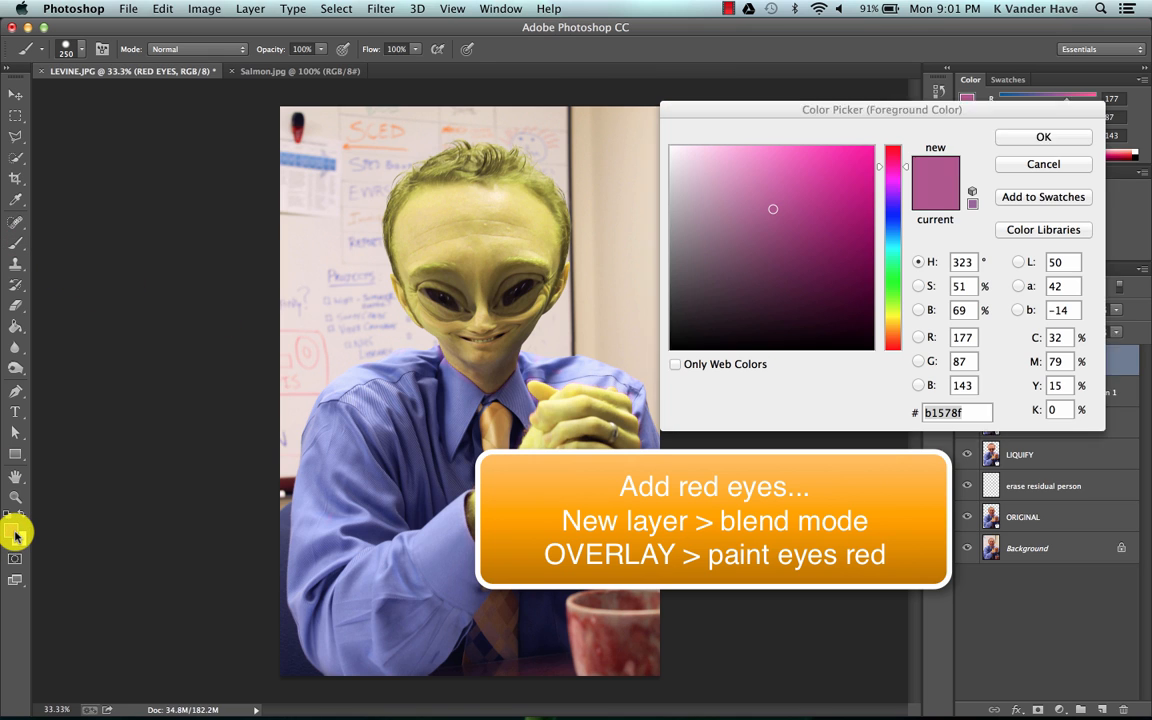
left_click(892, 154)
left_click(870, 148)
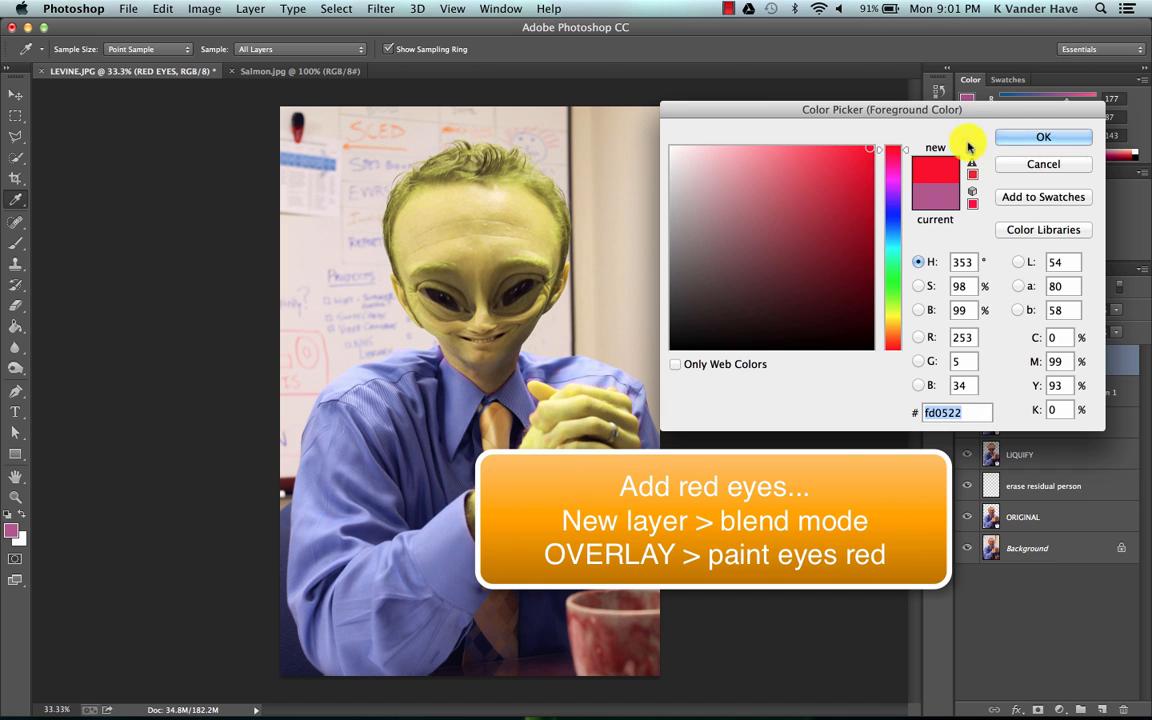
left_click(1012, 138)
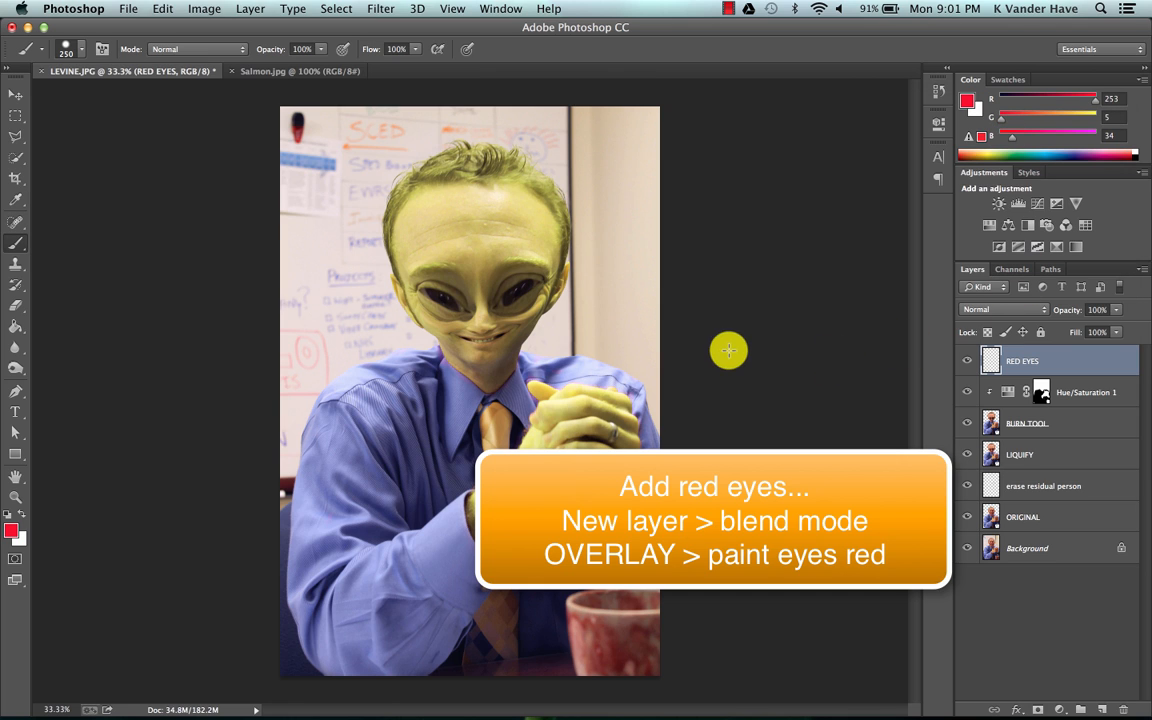
left_click(984, 311)
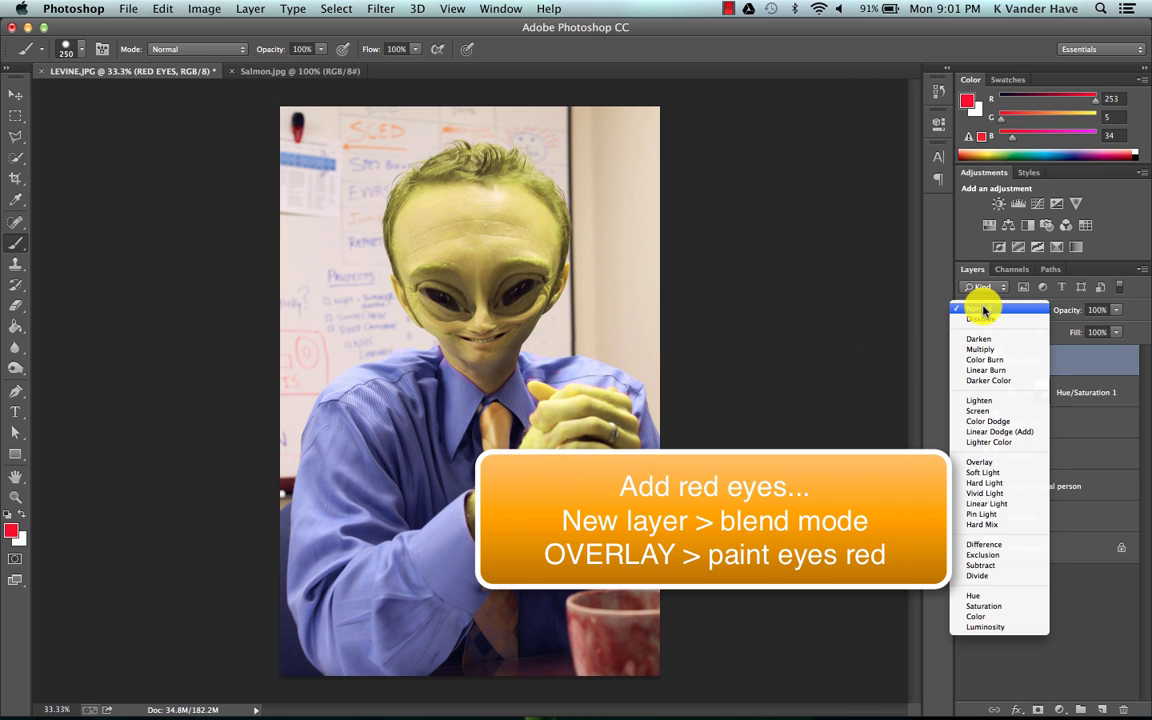
left_click(978, 463)
Paint both pupils red on the RED EYES layer, reducing the brush size from 80 to 60 and 40.
scroll(528, 287, "up", 5)
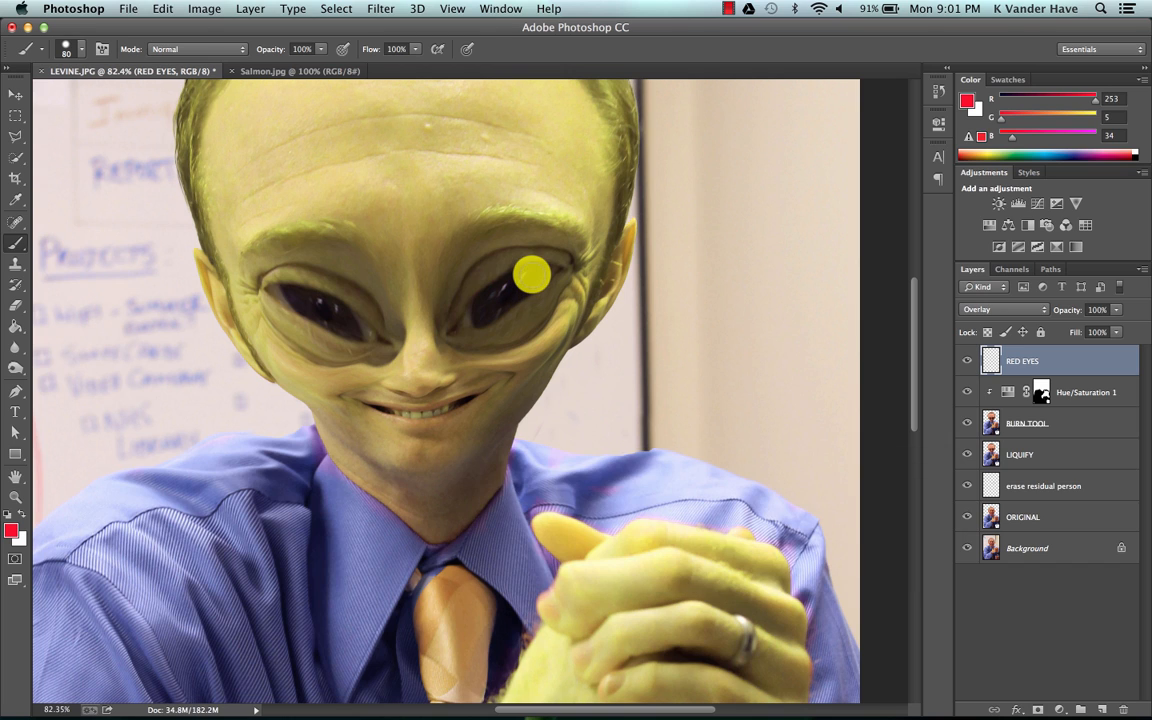
mouse_move(525, 278)
left_mouse_down()
mouse_move(486, 313)
mouse_move(534, 278)
mouse_move(512, 275)
mouse_move(494, 293)
mouse_move(532, 275)
left_mouse_up()
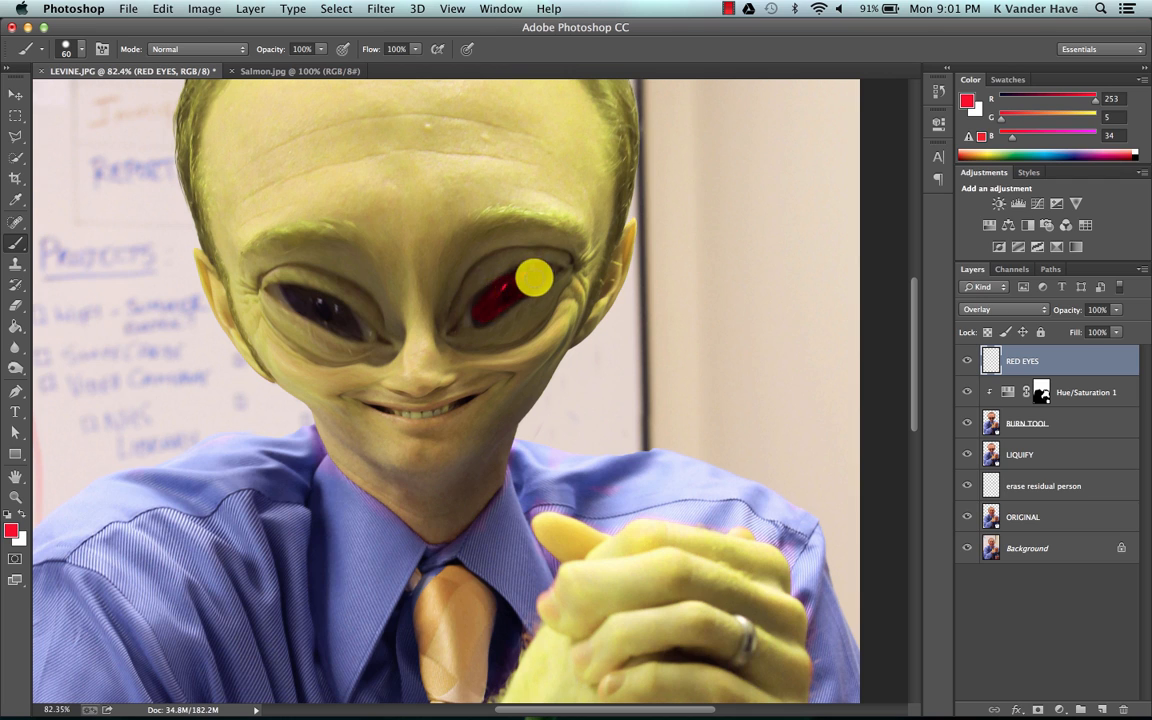
key("bracketleft")
key("bracketleft")
mouse_move(323, 306)
left_mouse_down()
mouse_move(352, 329)
mouse_move(309, 296)
mouse_move(334, 303)
mouse_move(325, 315)
mouse_move(297, 294)
mouse_move(350, 329)
mouse_move(342, 309)
mouse_move(350, 334)
left_mouse_up()
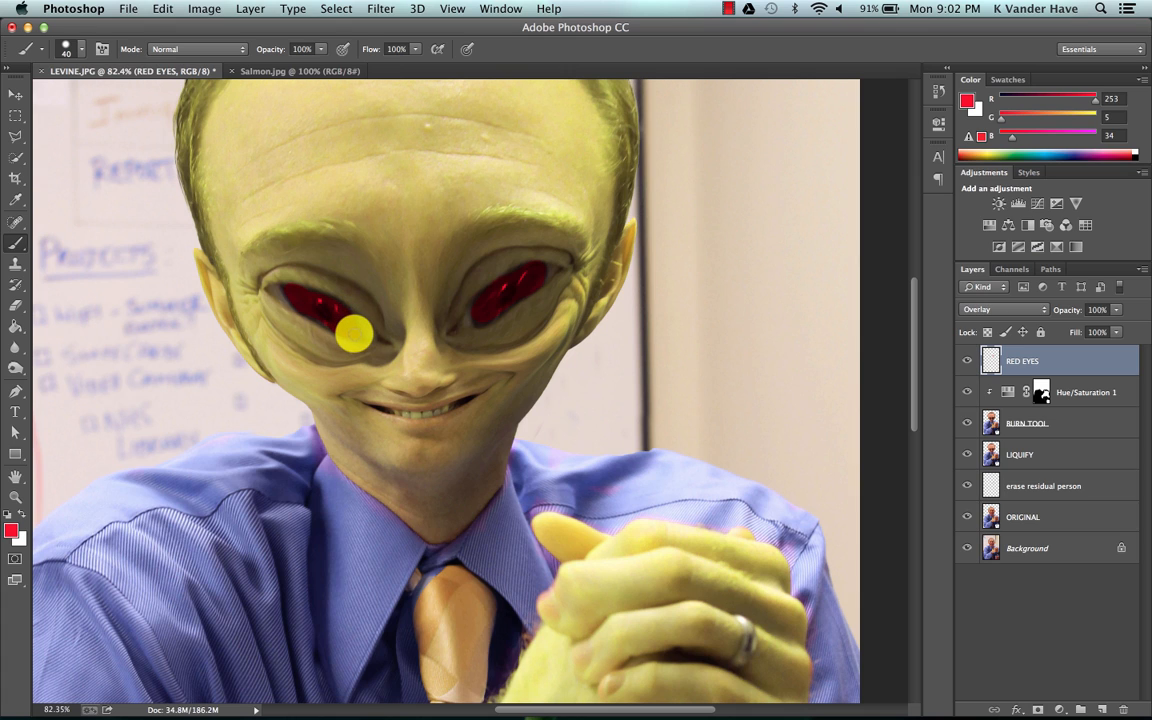
Burn both pupils on the BURN TOOL layer, with the Burn tool's range set to Shadows.
left_click(1050, 428)
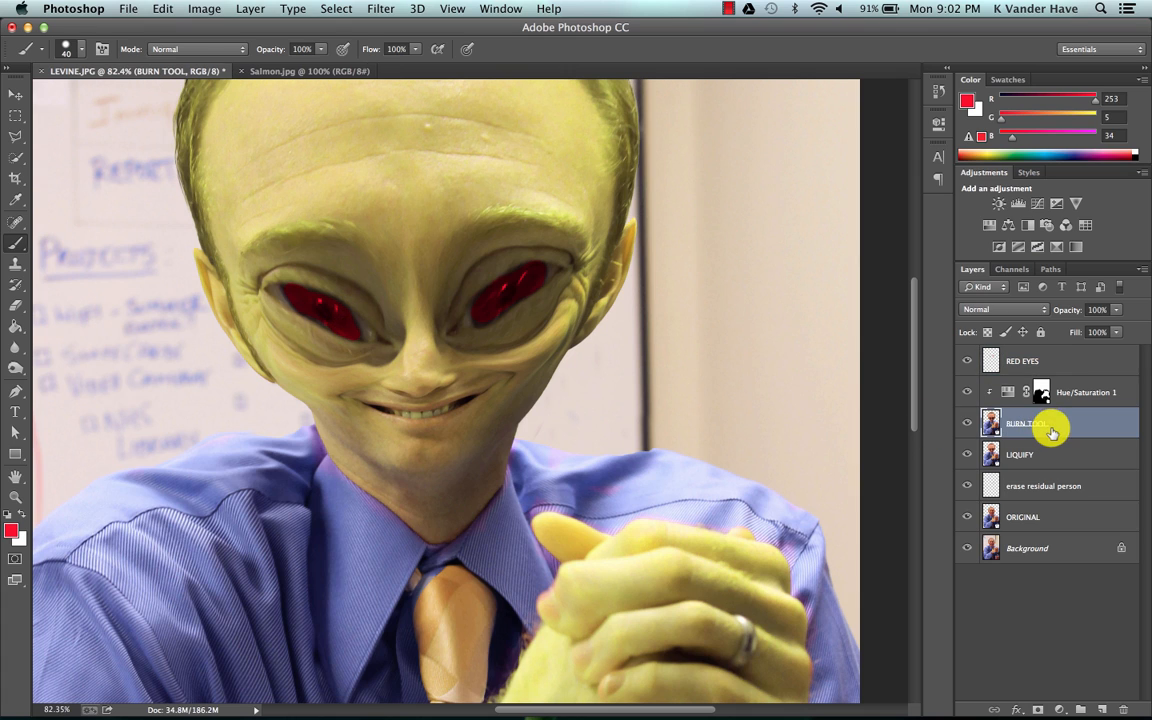
left_click(16, 367)
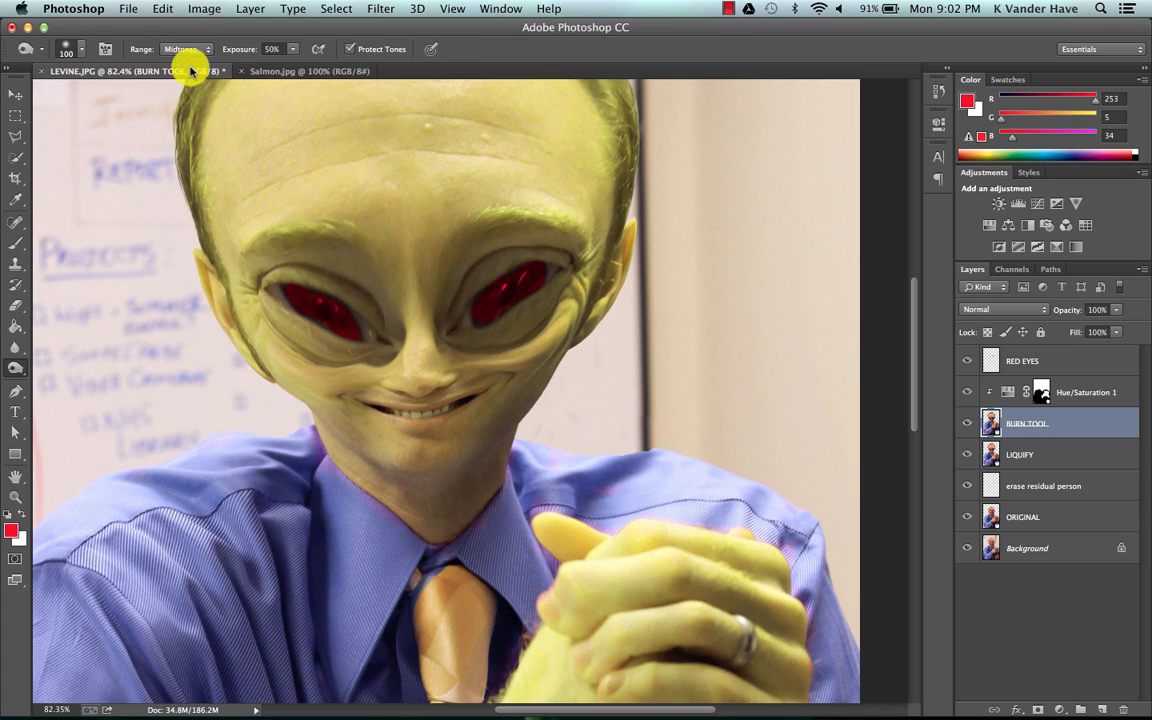
left_click(183, 48)
left_click(182, 40)
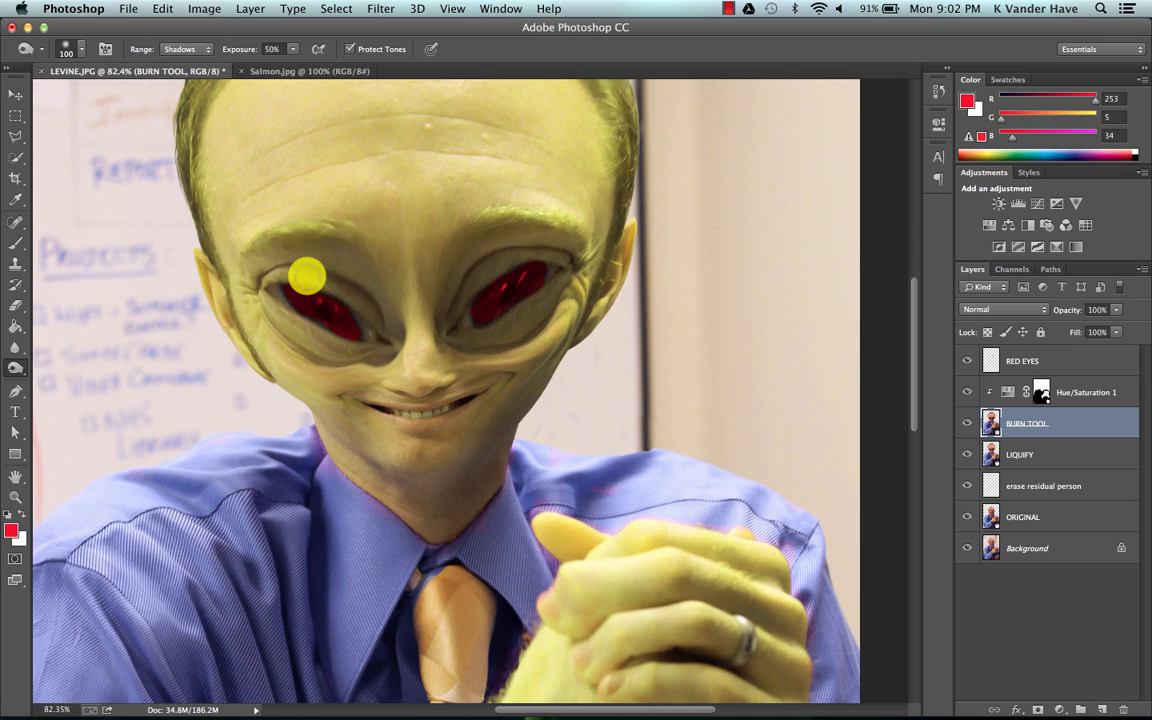
mouse_move(292, 290)
left_mouse_down()
mouse_move(361, 330)
mouse_move(306, 301)
left_mouse_up()
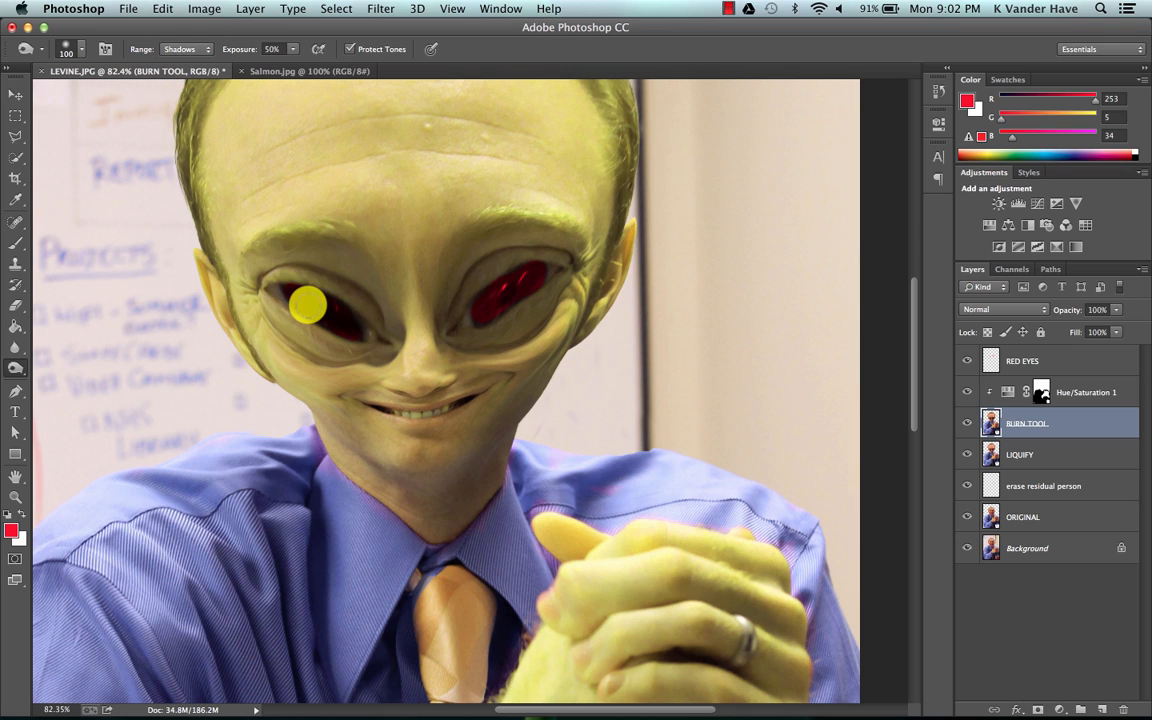
mouse_move(467, 320)
left_mouse_down()
mouse_move(525, 285)
mouse_move(527, 270)
mouse_move(480, 315)
left_mouse_up()
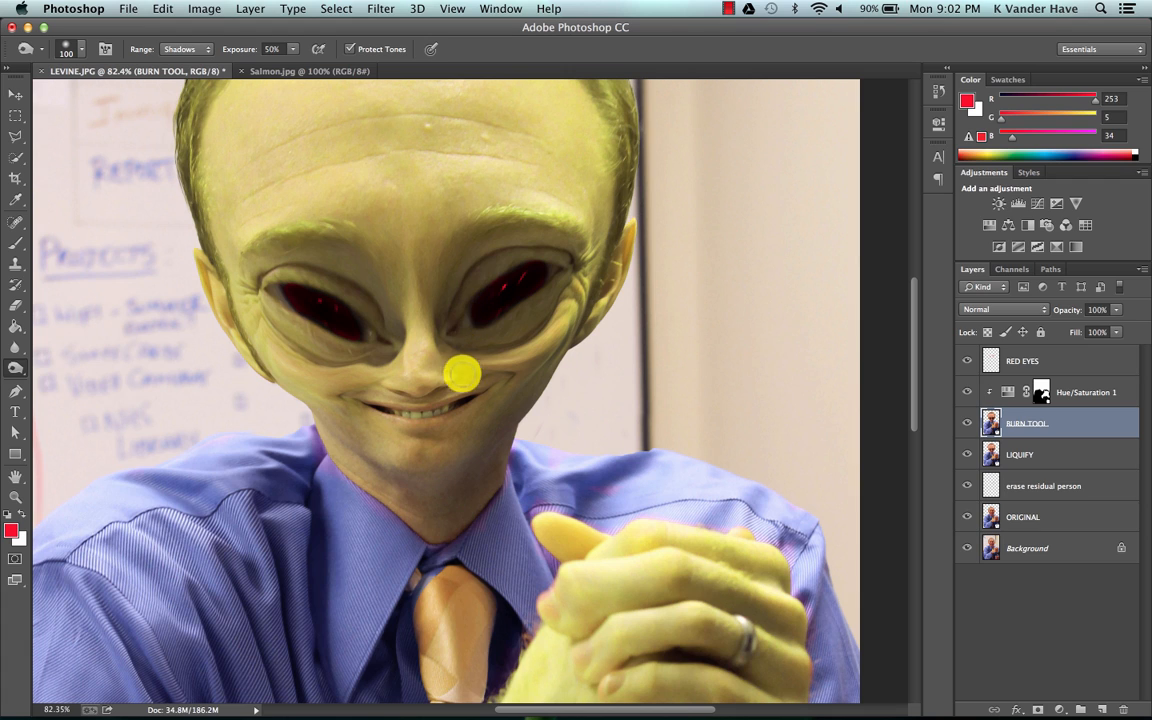
Burn the shadows around the mouth, eyes, sides of the face and forehead, enlarging the brush to 300.
mouse_move(447, 386)
left_mouse_down()
mouse_move(404, 396)
mouse_move(387, 386)
left_mouse_up()
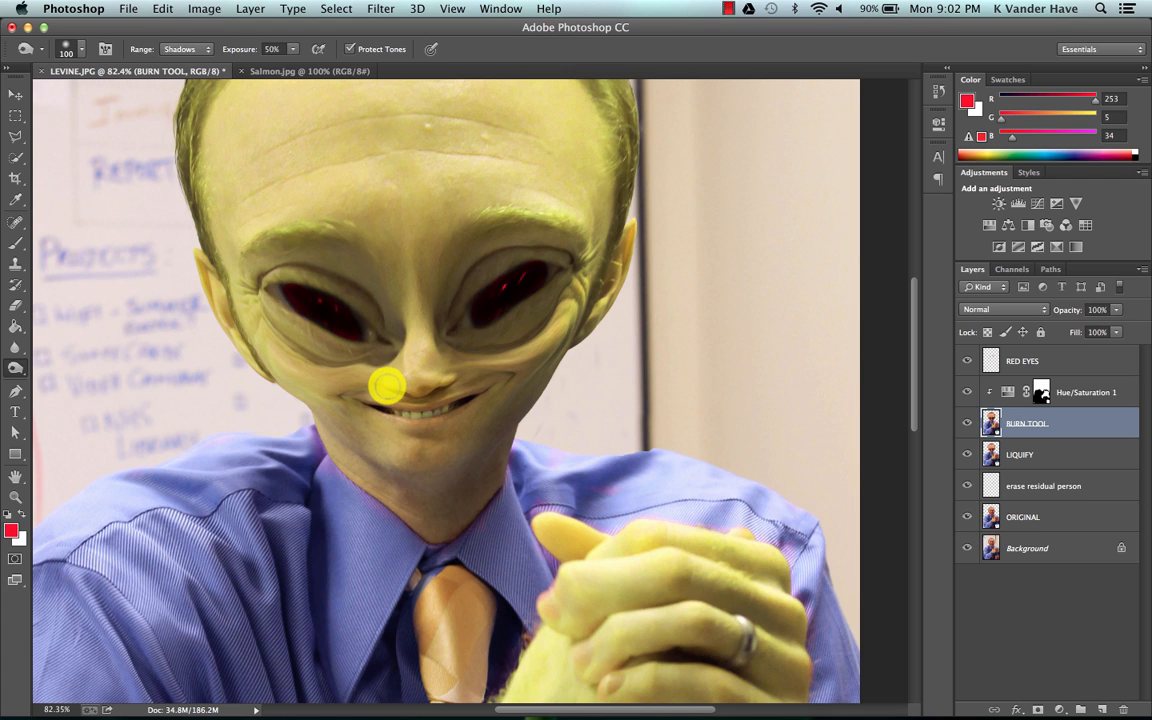
mouse_move(288, 252)
left_mouse_down()
mouse_move(275, 267)
mouse_move(371, 299)
mouse_move(388, 342)
mouse_move(380, 357)
mouse_move(301, 355)
mouse_move(249, 291)
left_mouse_up()
mouse_move(469, 268)
left_mouse_down()
mouse_move(447, 314)
mouse_move(512, 249)
mouse_move(576, 252)
mouse_move(535, 311)
mouse_move(454, 336)
mouse_move(514, 342)
mouse_move(391, 298)
mouse_move(388, 260)
mouse_move(247, 229)
mouse_move(430, 228)
mouse_move(352, 497)
mouse_move(300, 437)
left_mouse_up()
scroll(543, 276, "up", 5)
left_click_drag(334, 136, 540, 262)
Add a new layer named VEINS above the RED EYES layer.
left_click(1045, 371)
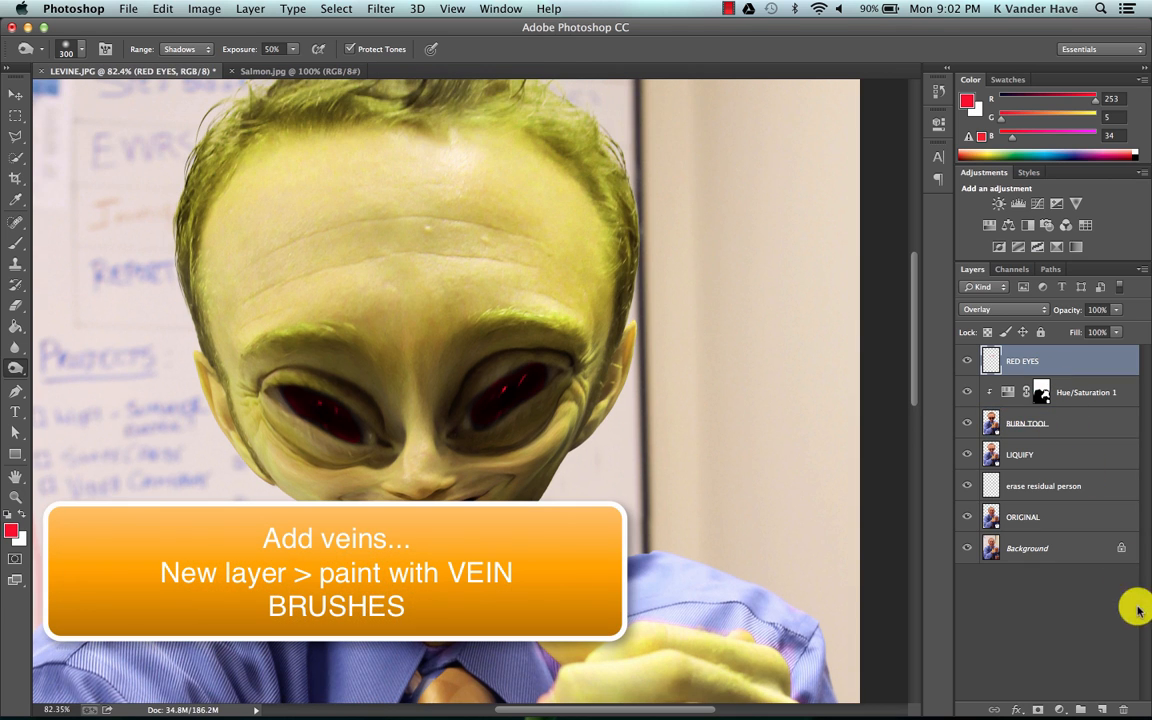
left_click(1102, 707)
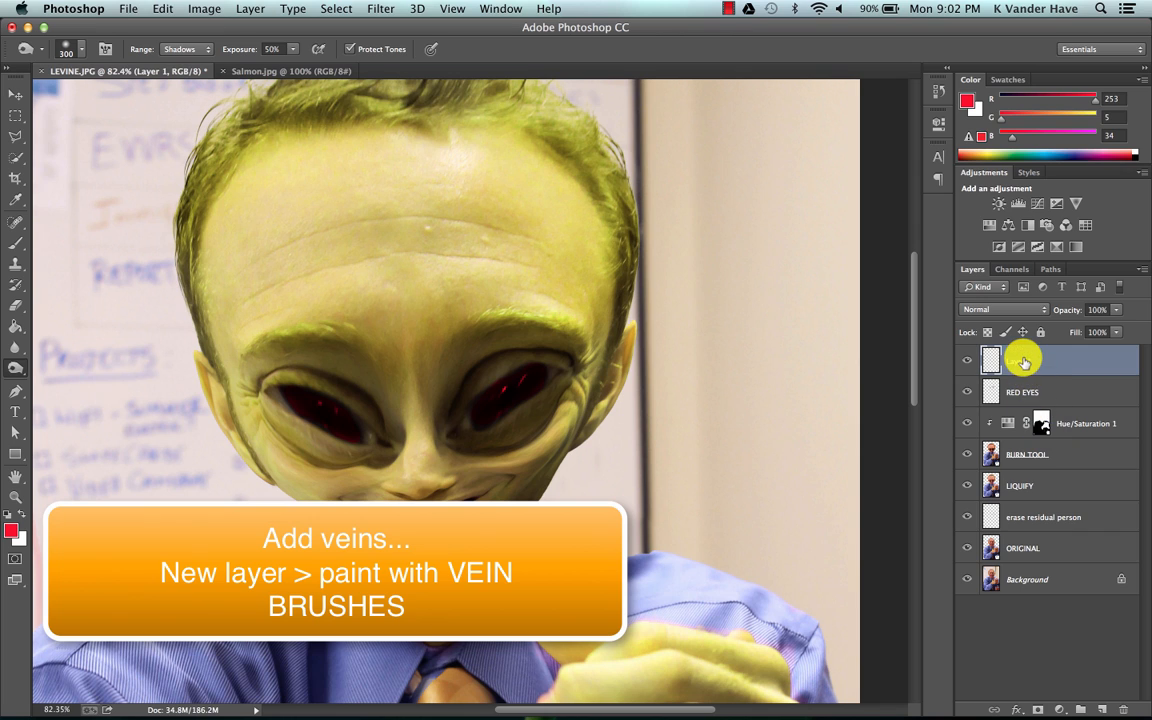
type("VEINS")
key("Return")
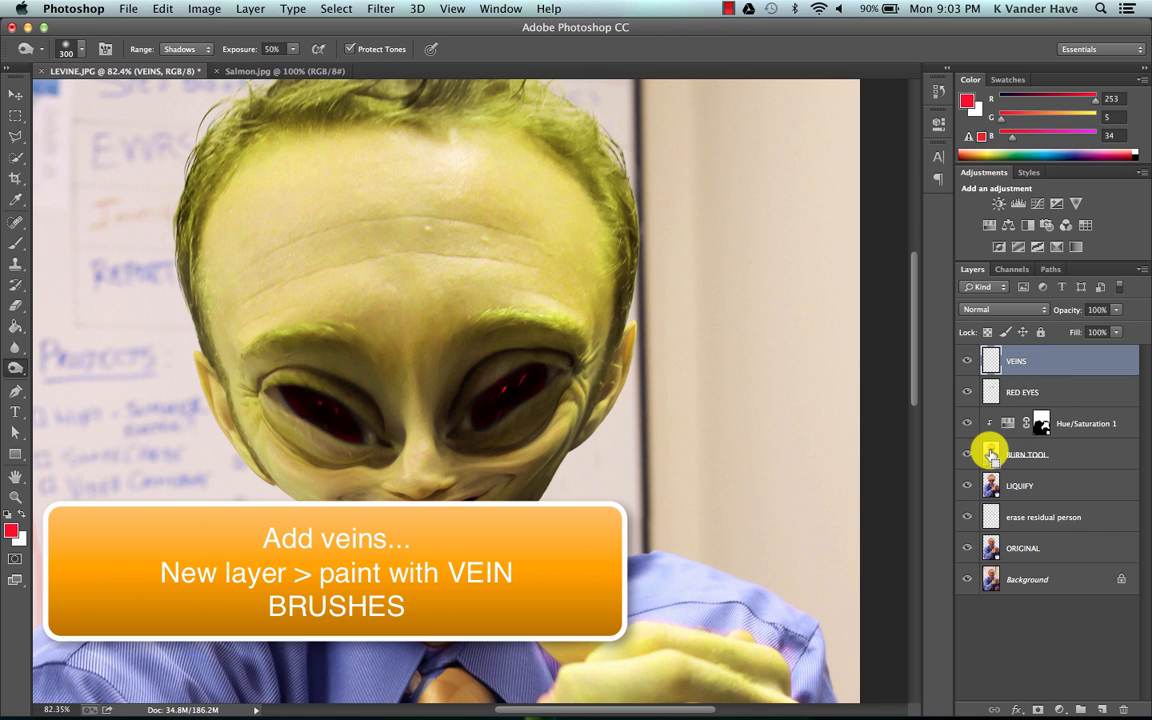
Load the BURN TOOL layer's silhouette as a selection and choose the 1495 px vein brush for painting.
left_click(987, 455, "super")
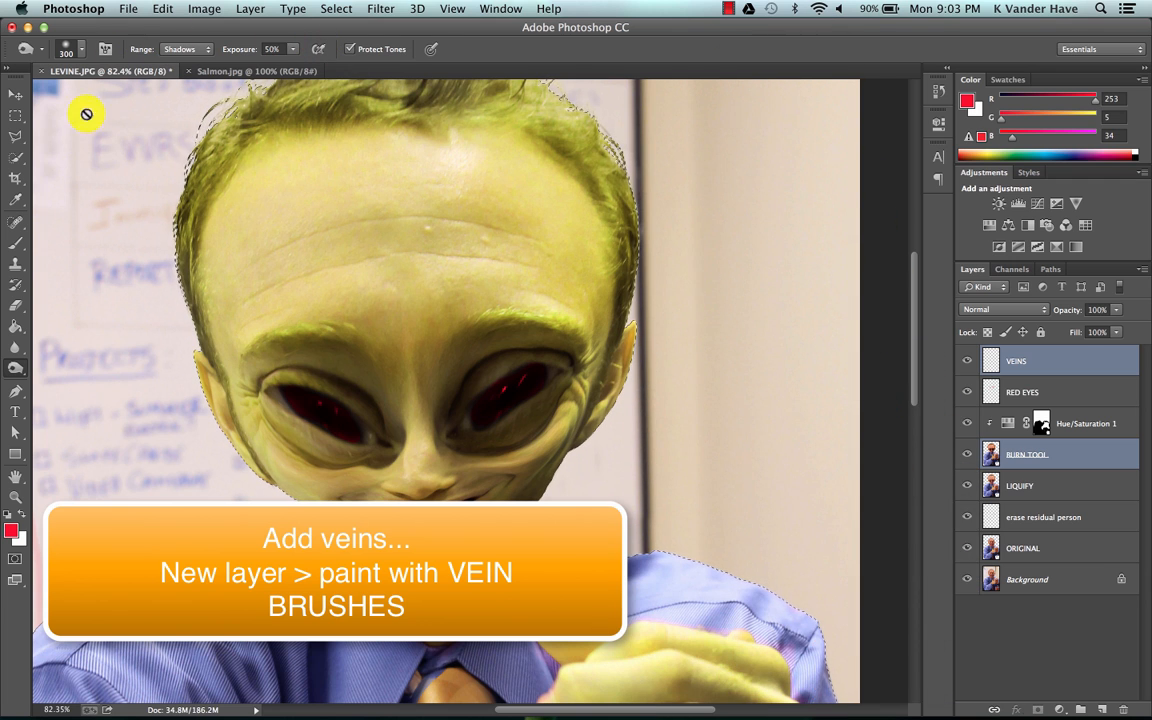
left_click(13, 244)
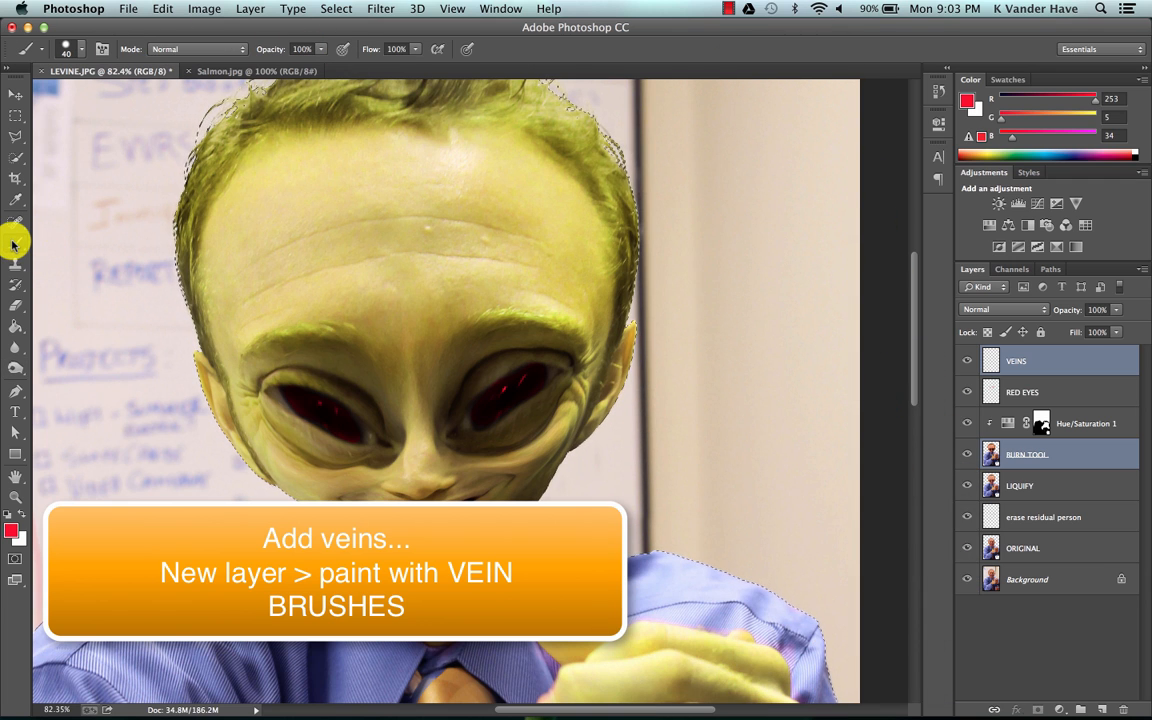
left_click(78, 50)
scroll(141, 417, "down", 15)
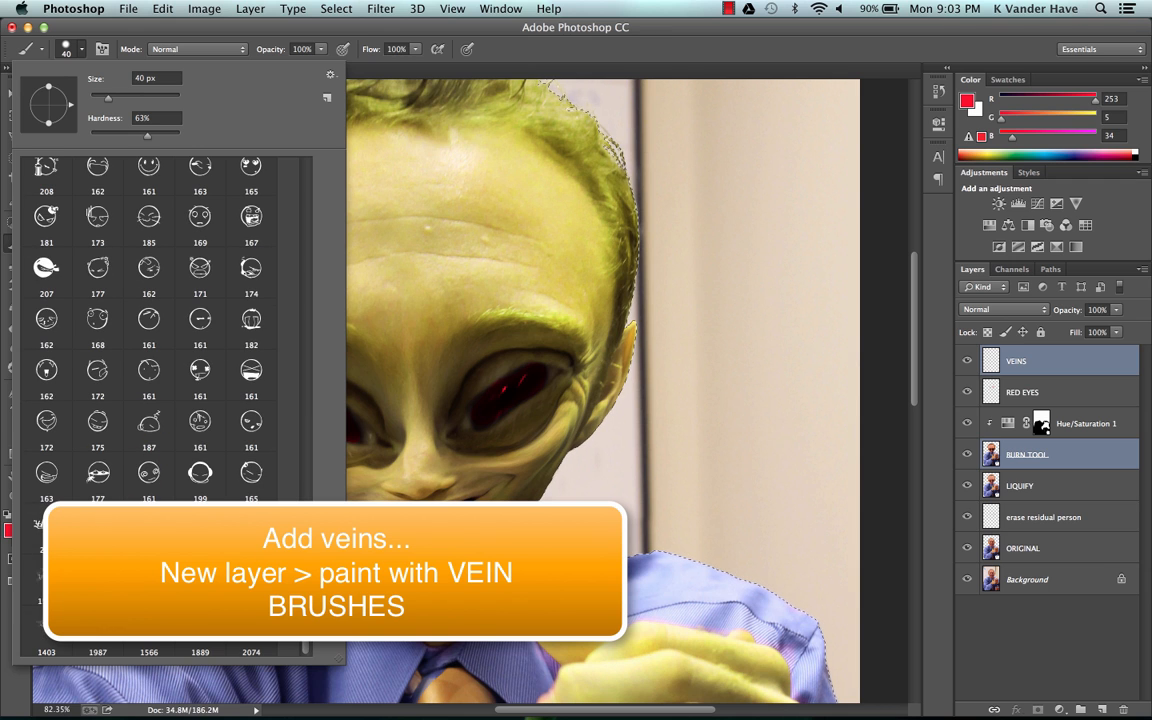
double_click(148, 577)
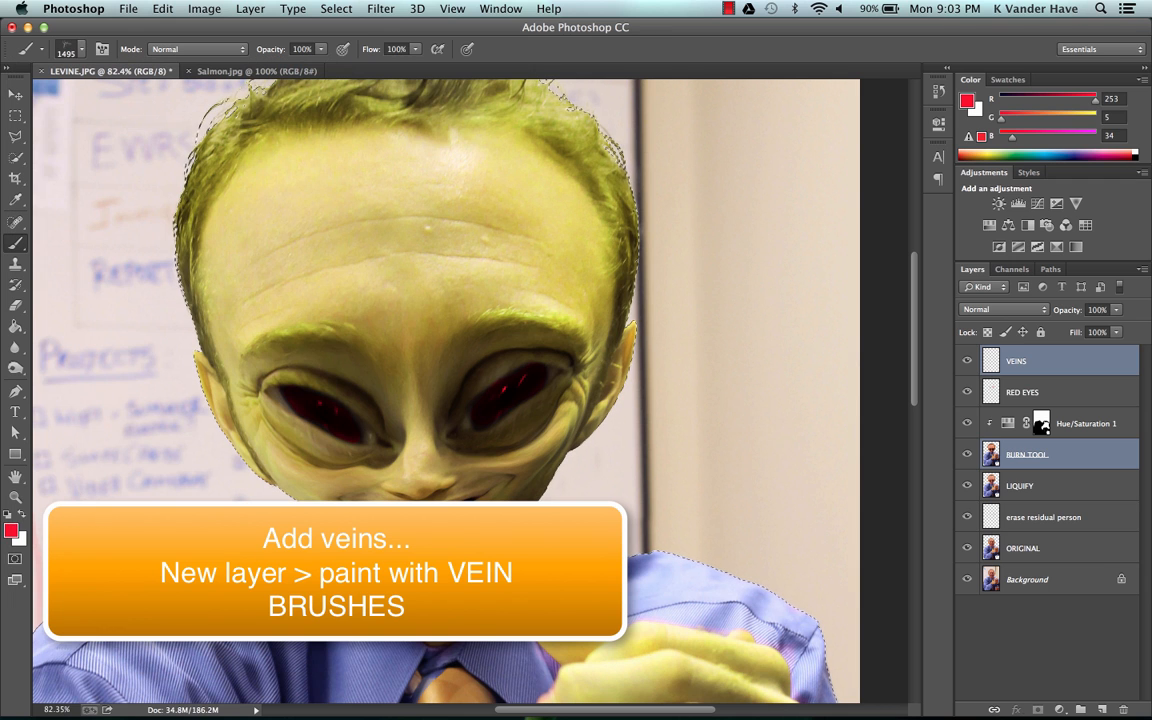
Set the foreground color to purple, RGB 131, 3, 185.
left_click(15, 533)
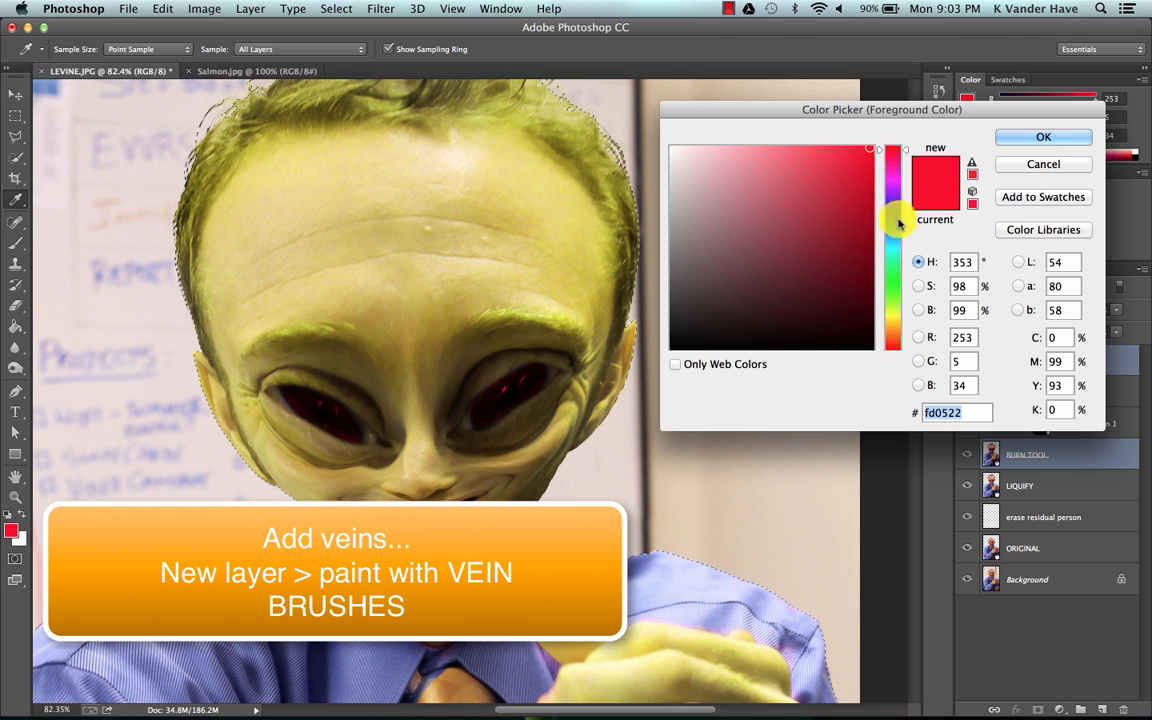
left_click(893, 187)
left_click(871, 184)
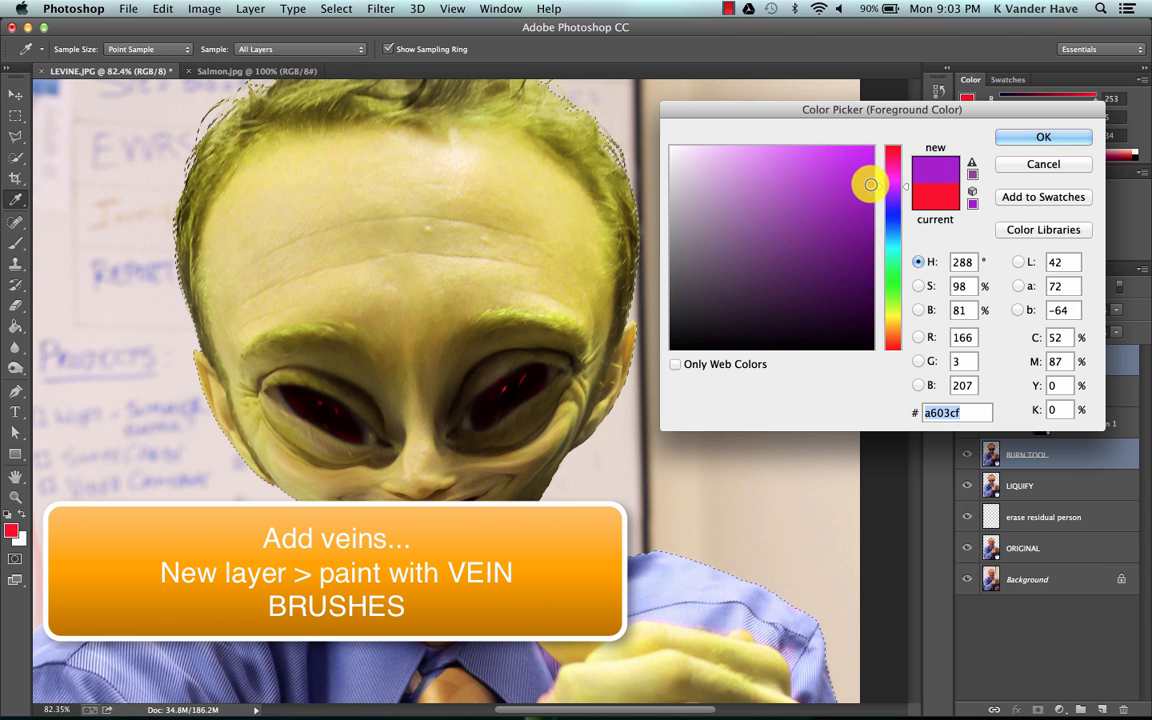
left_click(870, 202)
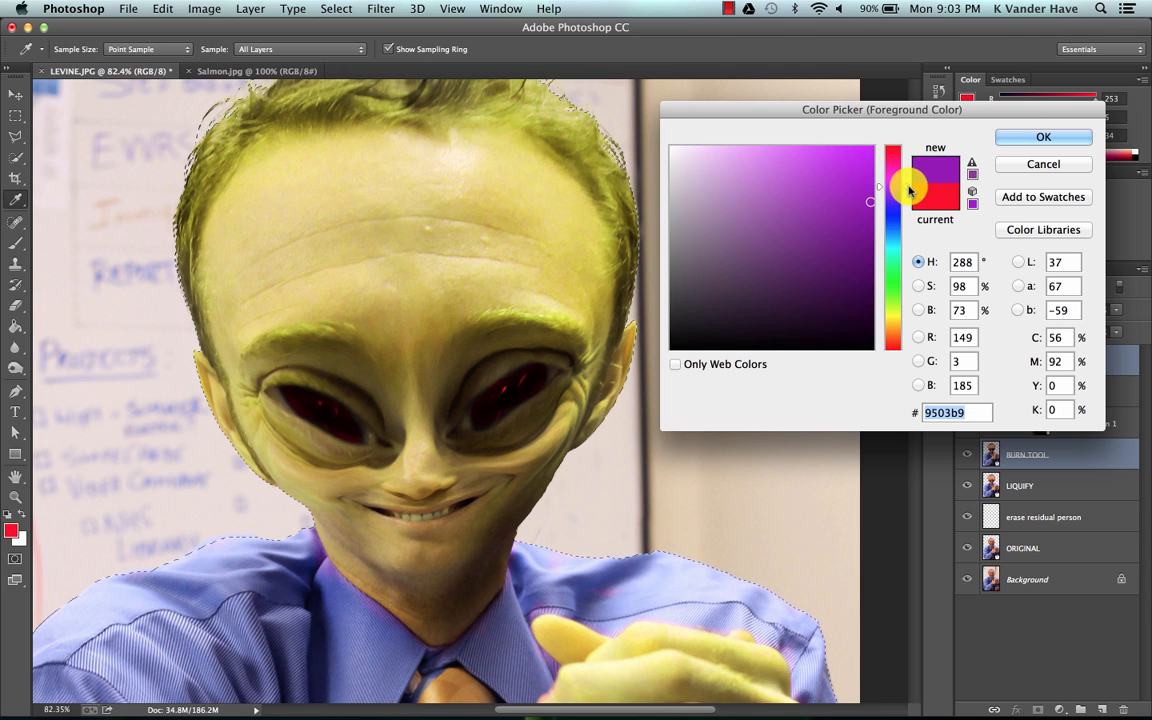
mouse_move(906, 189)
left_mouse_down()
mouse_move(901, 176)
mouse_move(900, 200)
mouse_move(901, 189)
left_mouse_up()
key("Return")
Stamp veins on both sides of the forehead on the VEINS layer, at 900 px and with the 1258 vein brush rotated to 153°.
key("b")
left_click(334, 178)
left_click(81, 49)
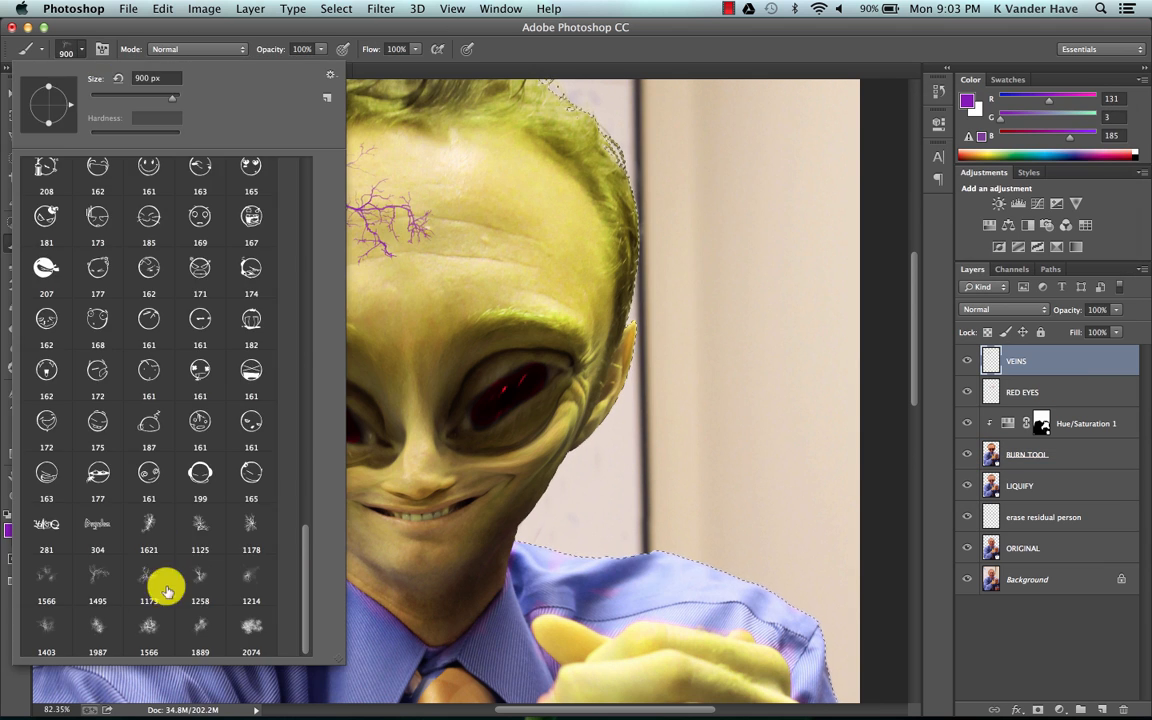
double_click(166, 588)
left_click(102, 49)
left_click_drag(907, 351, 863, 341)
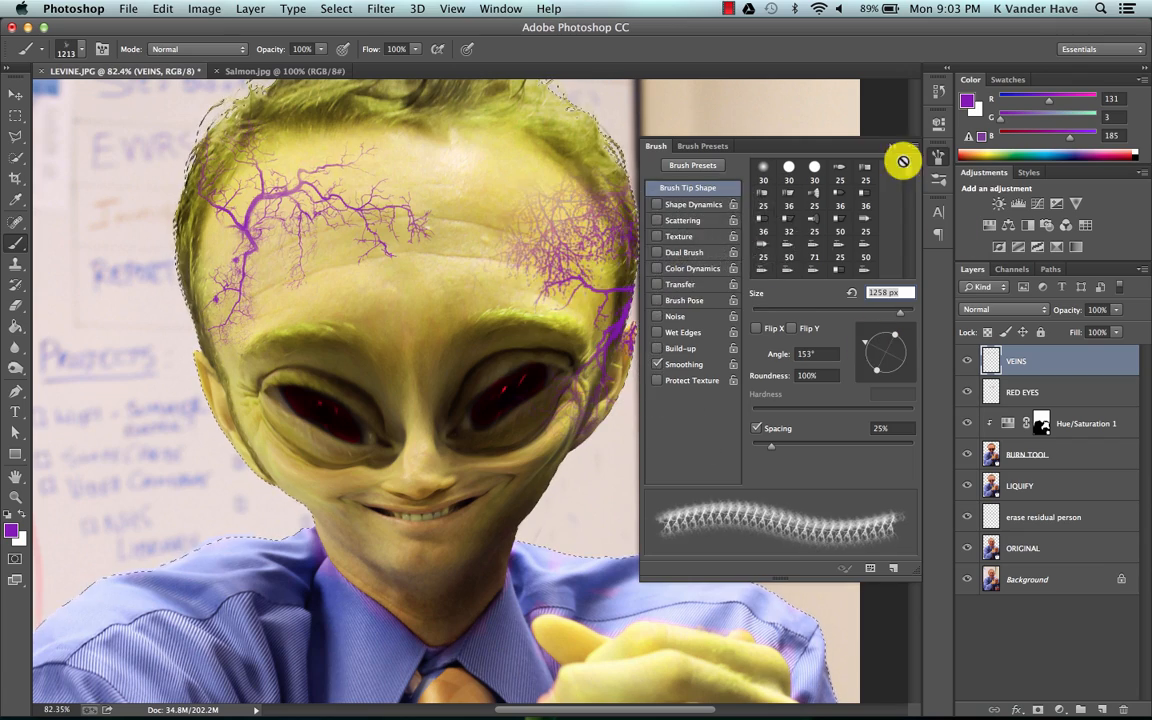
left_click(938, 157)
Stamp veins on the wrist above the shirt cuff with the 1214 px vein brush.
scroll(450, 400, "down", 5)
left_click(81, 49)
double_click(206, 489)
scroll(450, 450, "down", 3)
left_click(455, 535)
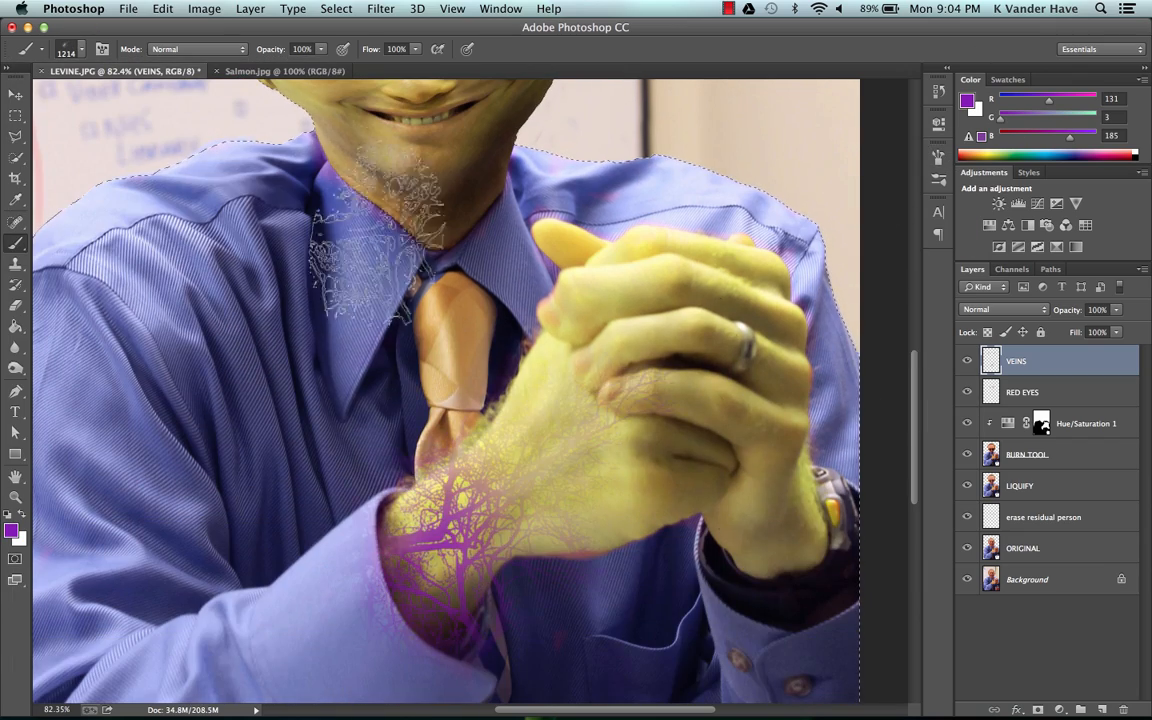
Try to reapply the last Liquify distortion to the VEINS layer.
scroll(530, 245, "up", 4)
scroll(540, 245, "down", 5)
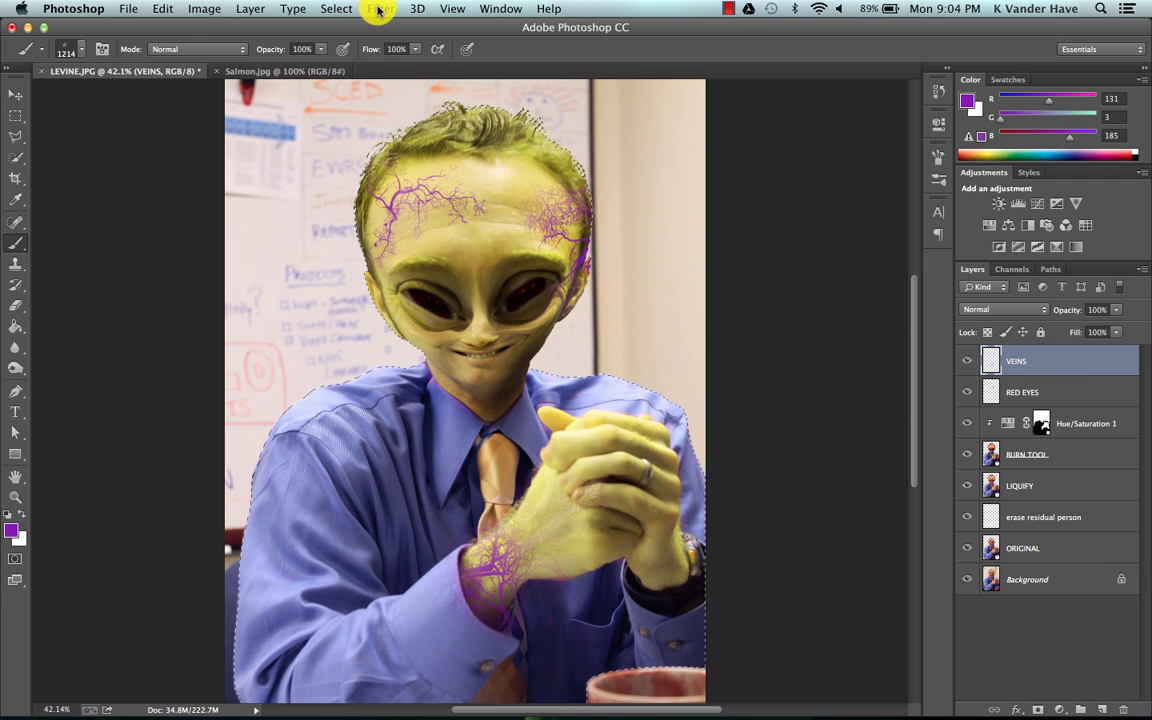
left_click(379, 9)
left_click(385, 27)
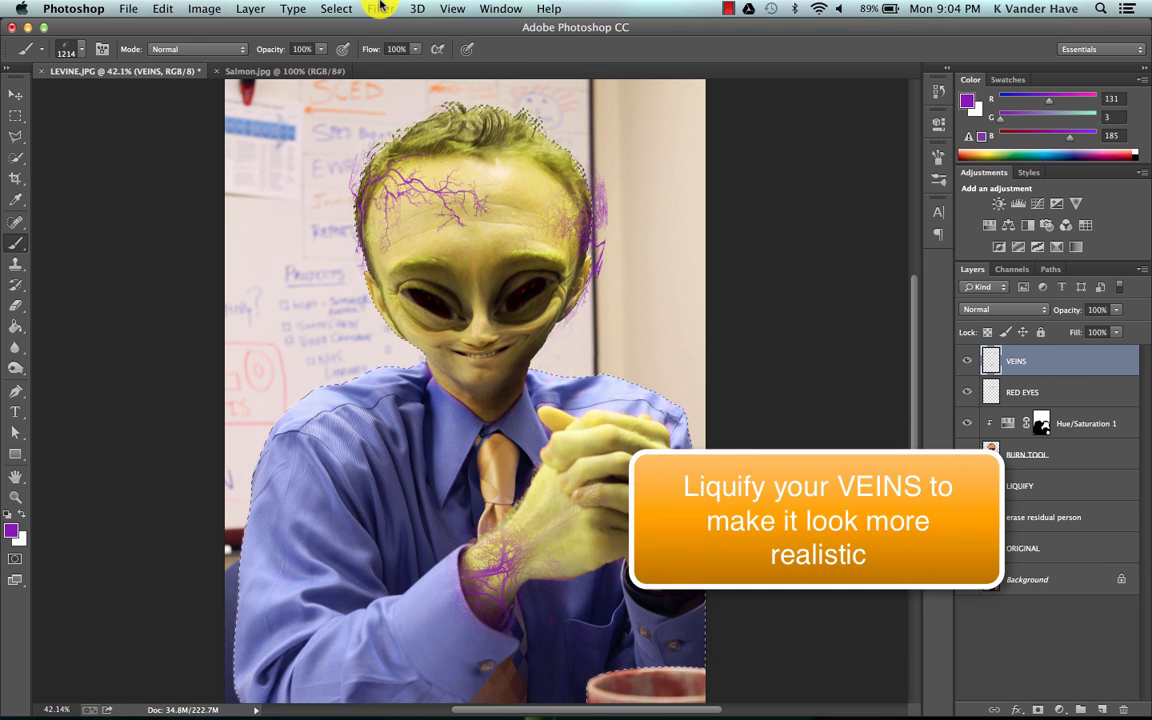
Open Liquify for the VEINS layer and set up the Bloat tool with brush size 900 and a visible backdrop.
left_click(381, 8)
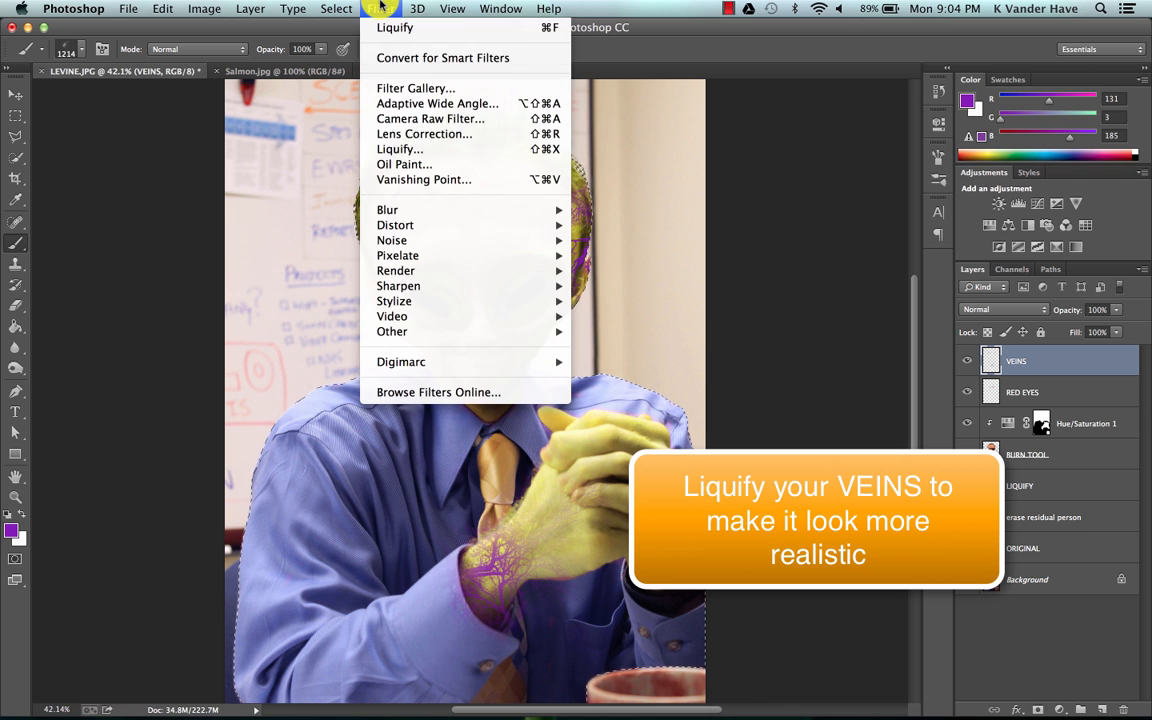
left_click(399, 149)
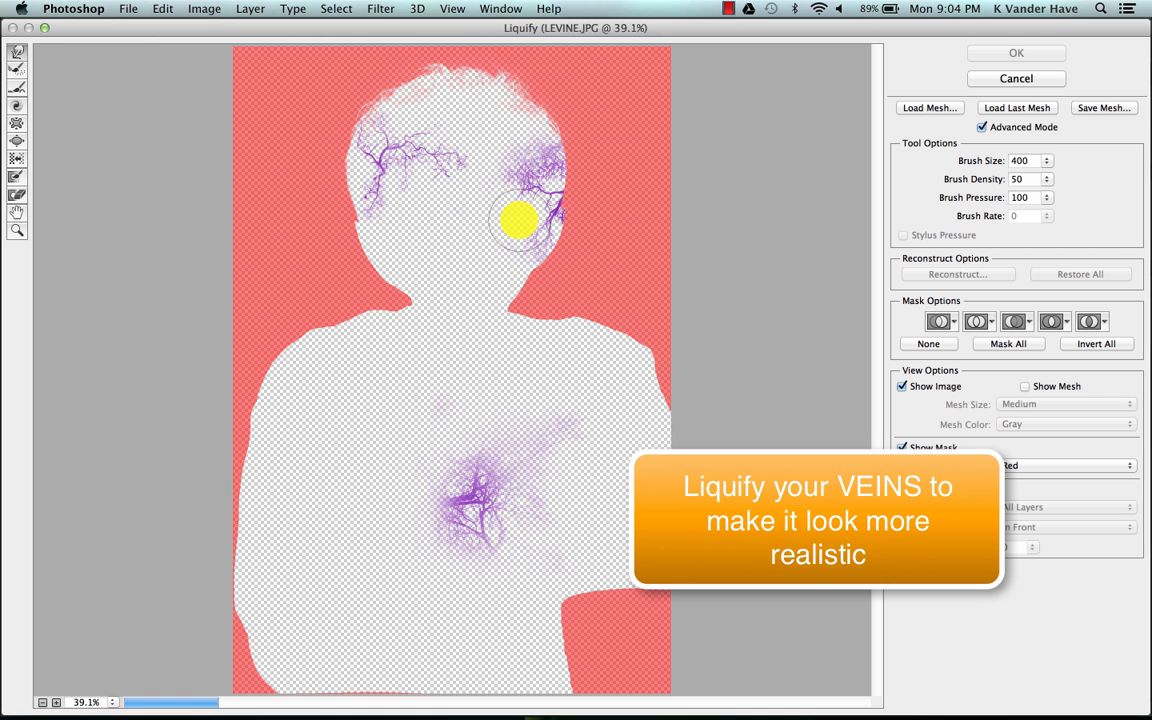
left_click(16, 141)
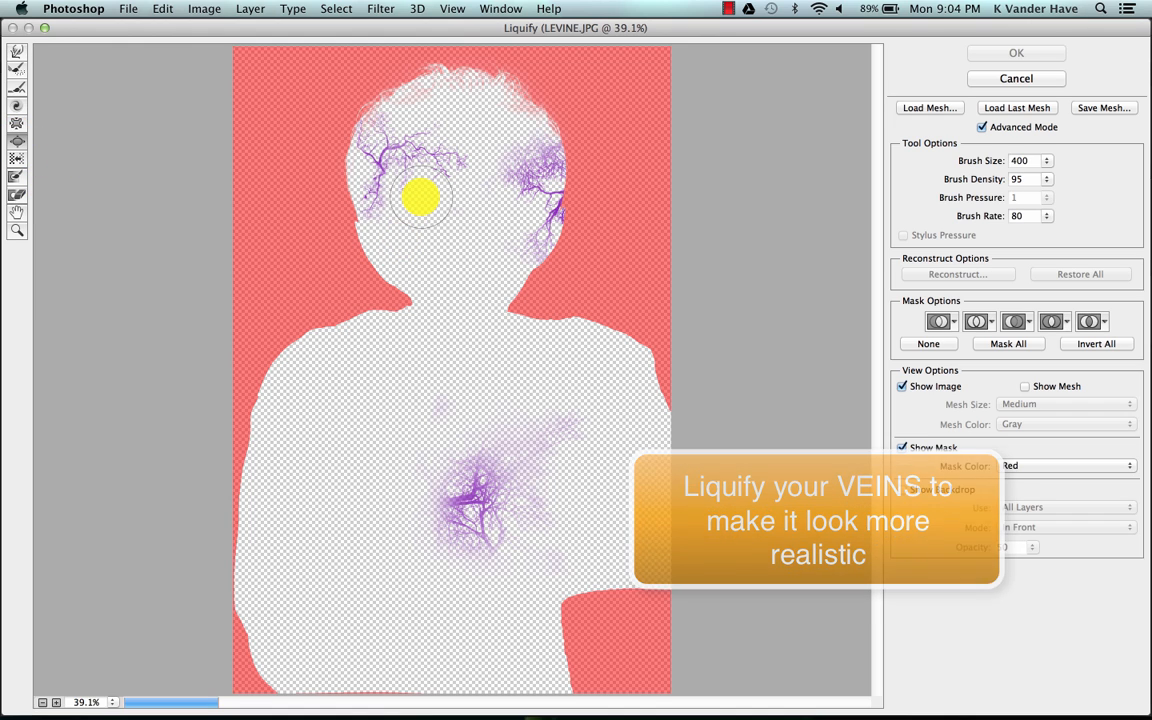
key("bracketright")
key("bracketright")
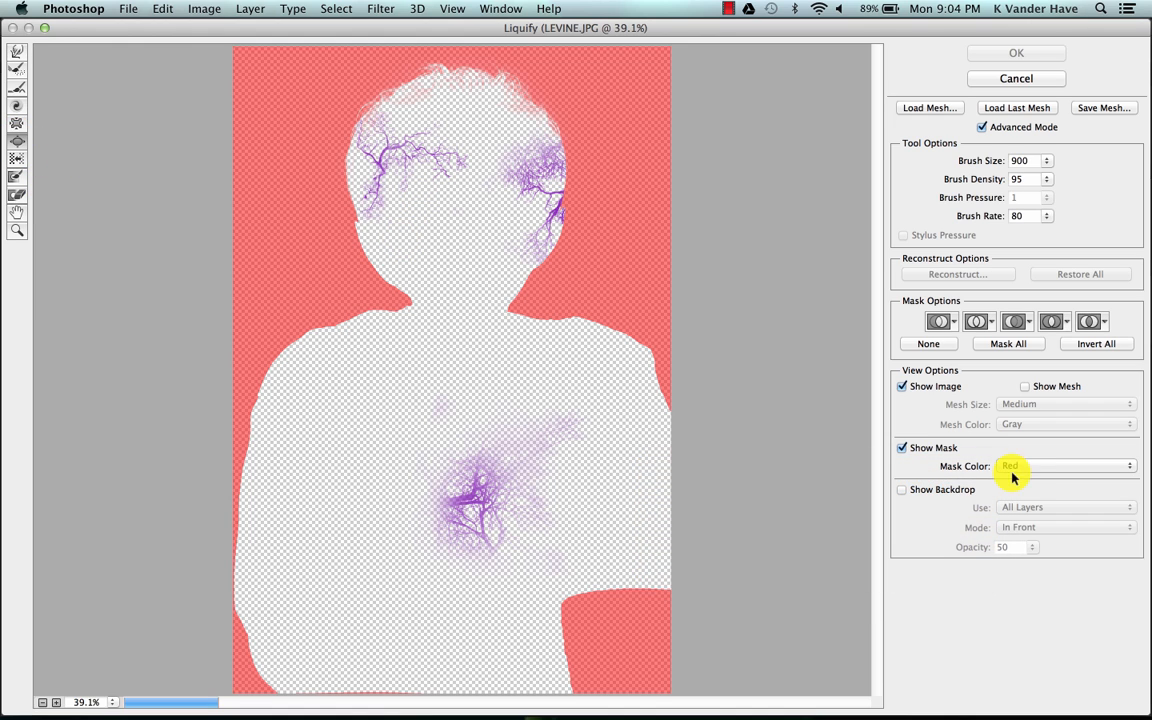
left_click(901, 490)
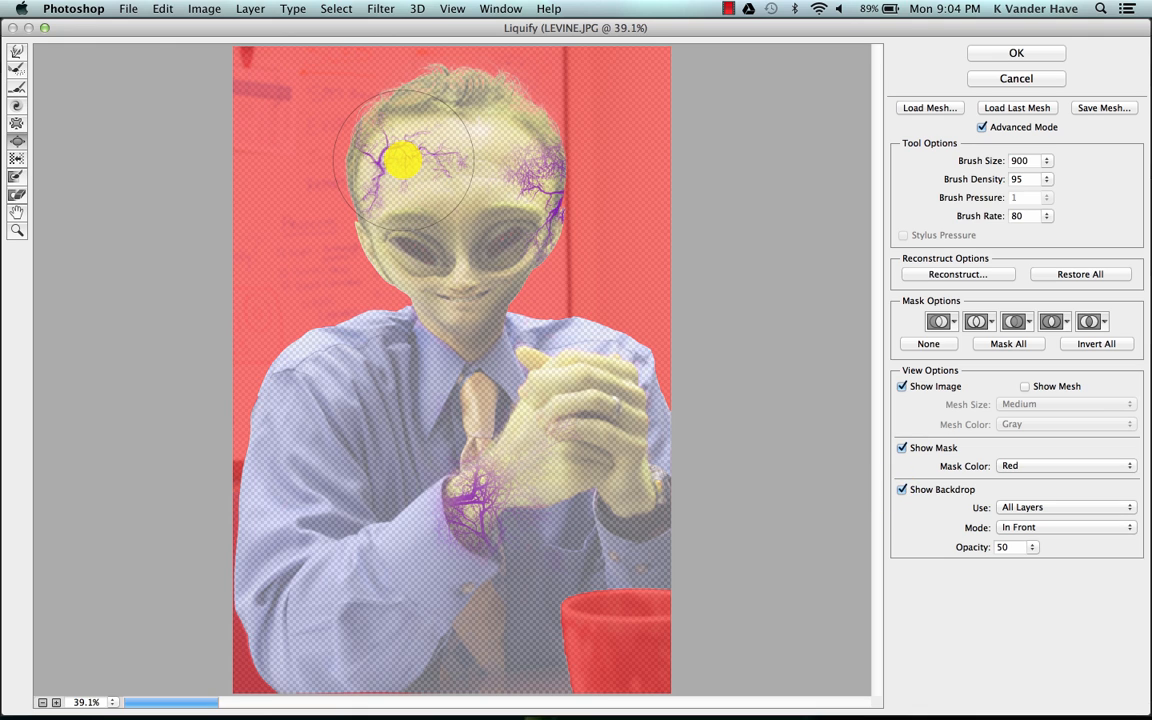
Bloat the veins on both sides of the forehead and on the wrist, and apply the Liquify distortion.
mouse_move(403, 160)
left_mouse_down()
mouse_move(514, 159)
mouse_move(543, 180)
mouse_move(528, 178)
left_mouse_up()
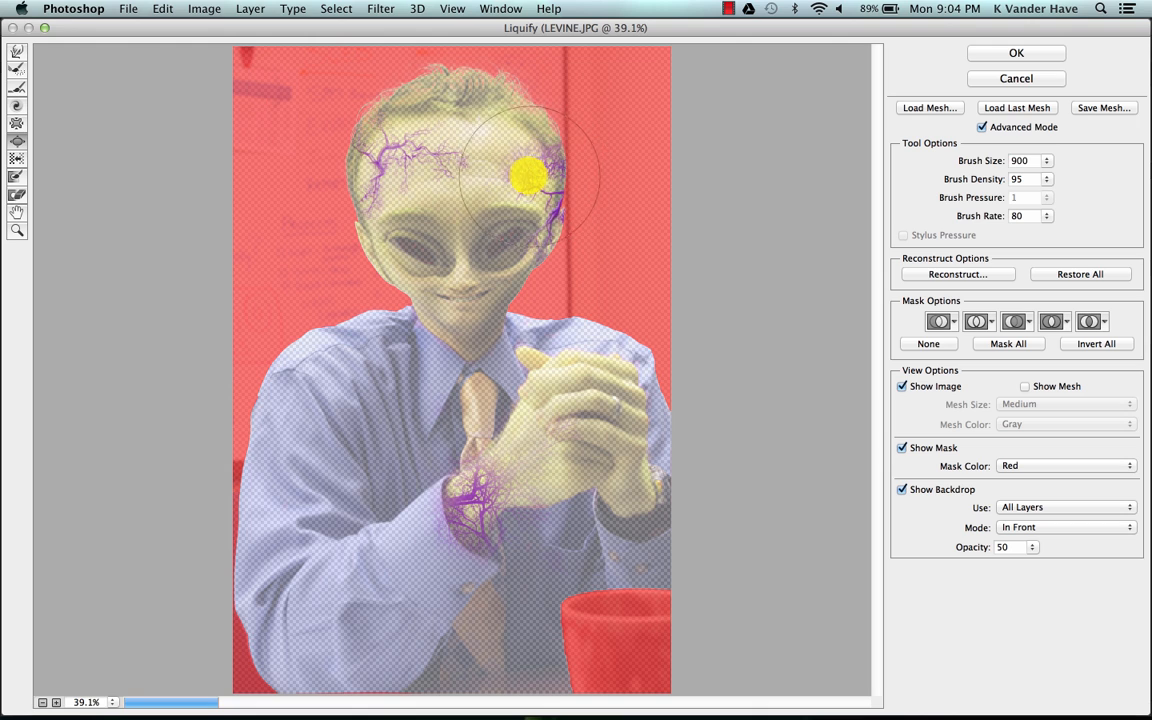
left_click_drag(484, 482, 479, 500)
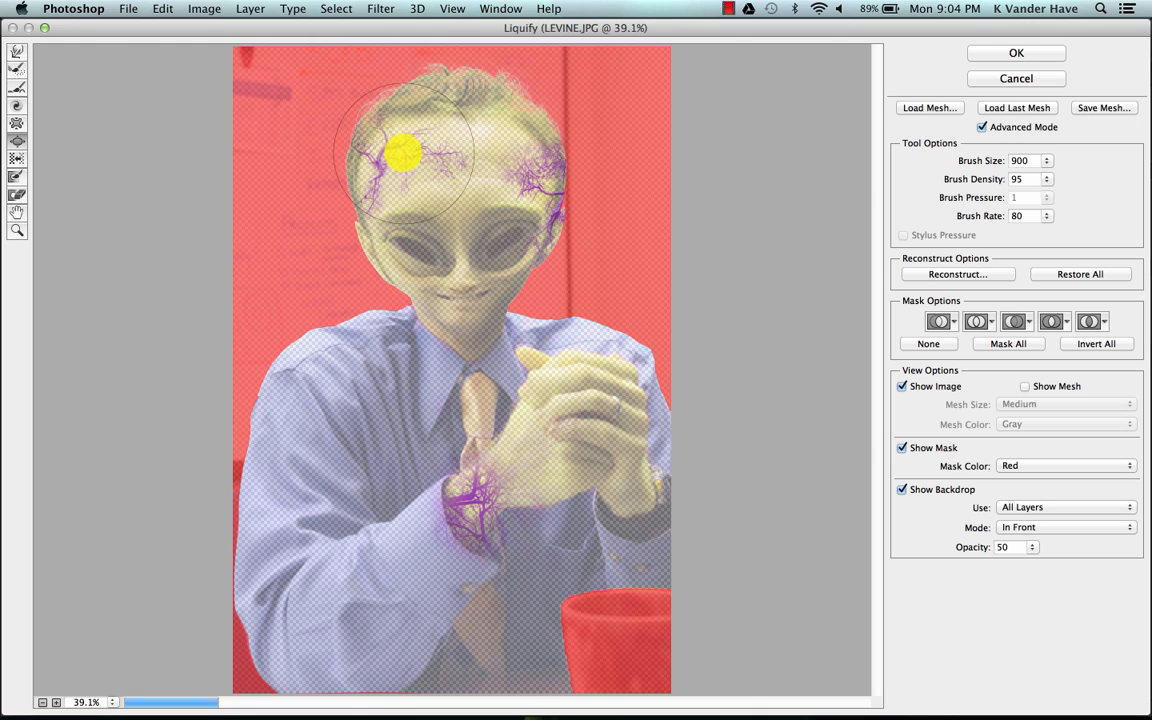
left_click(1020, 52)
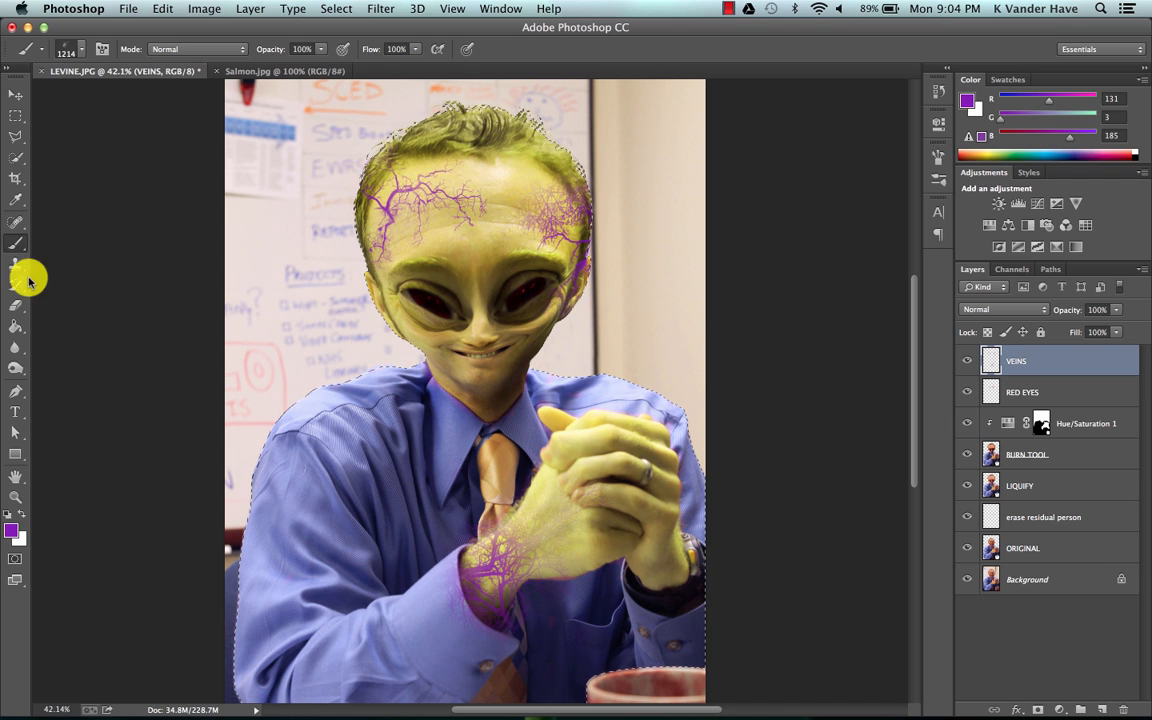
Erase and fade the vein edges on the head and wrist with a soft round 300 px eraser at 63% opacity.
left_click(18, 306)
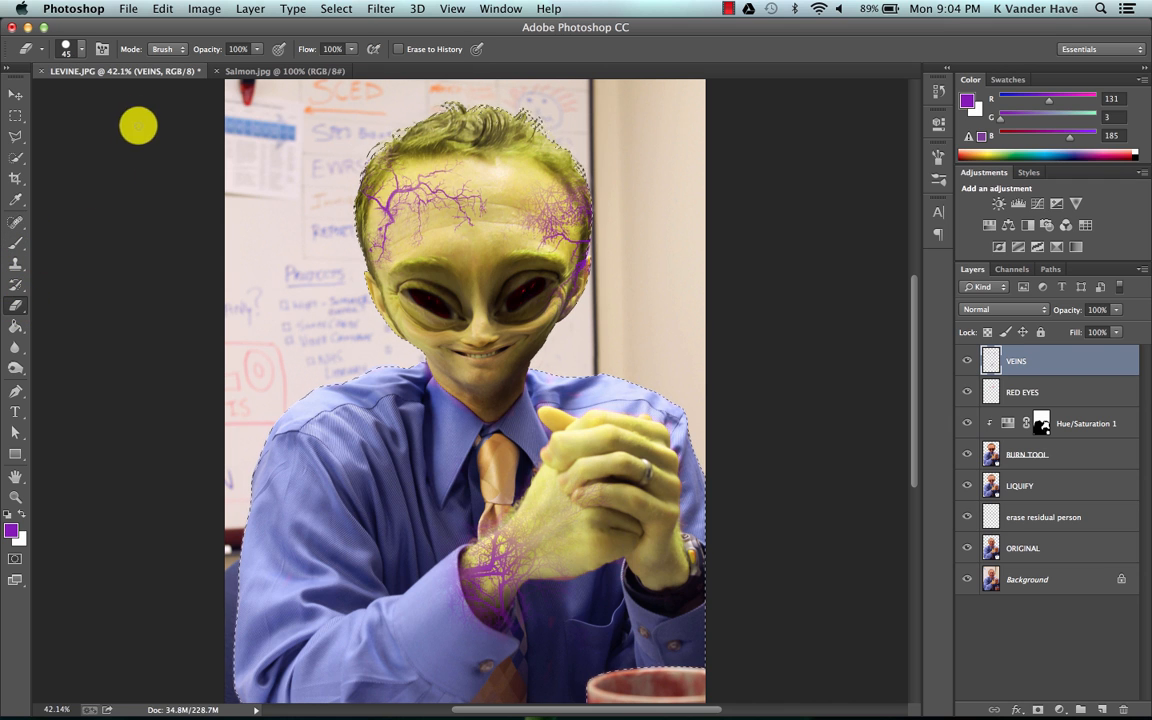
left_click(80, 48)
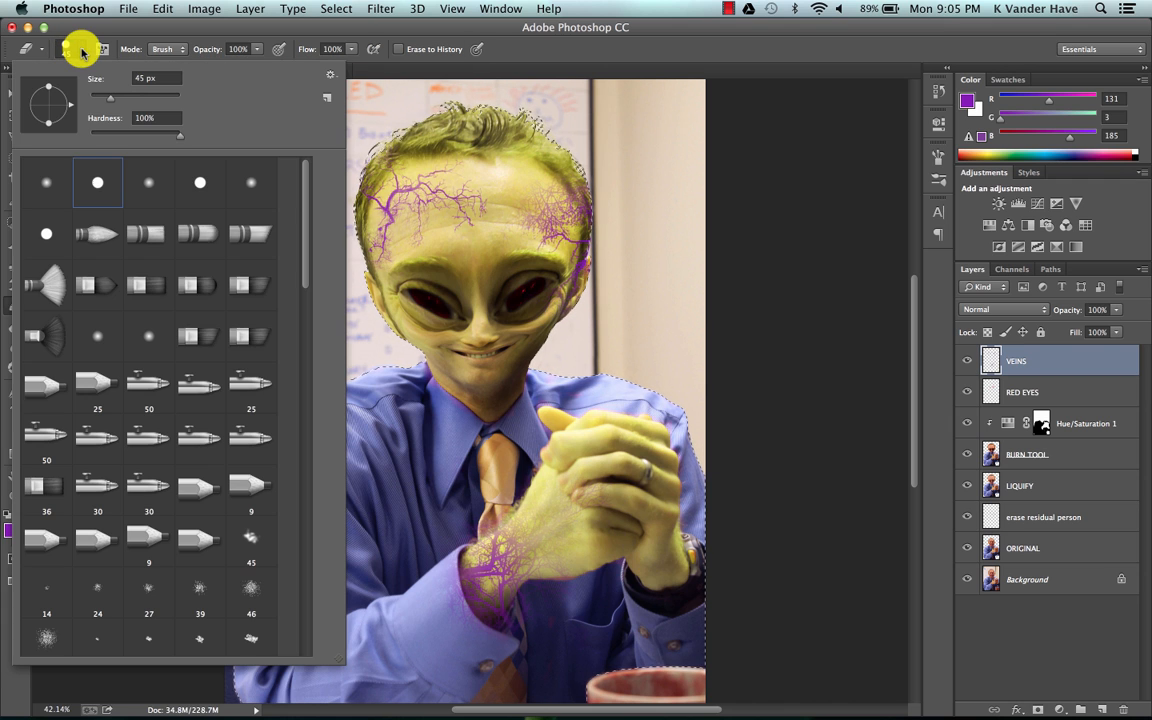
double_click(58, 186)
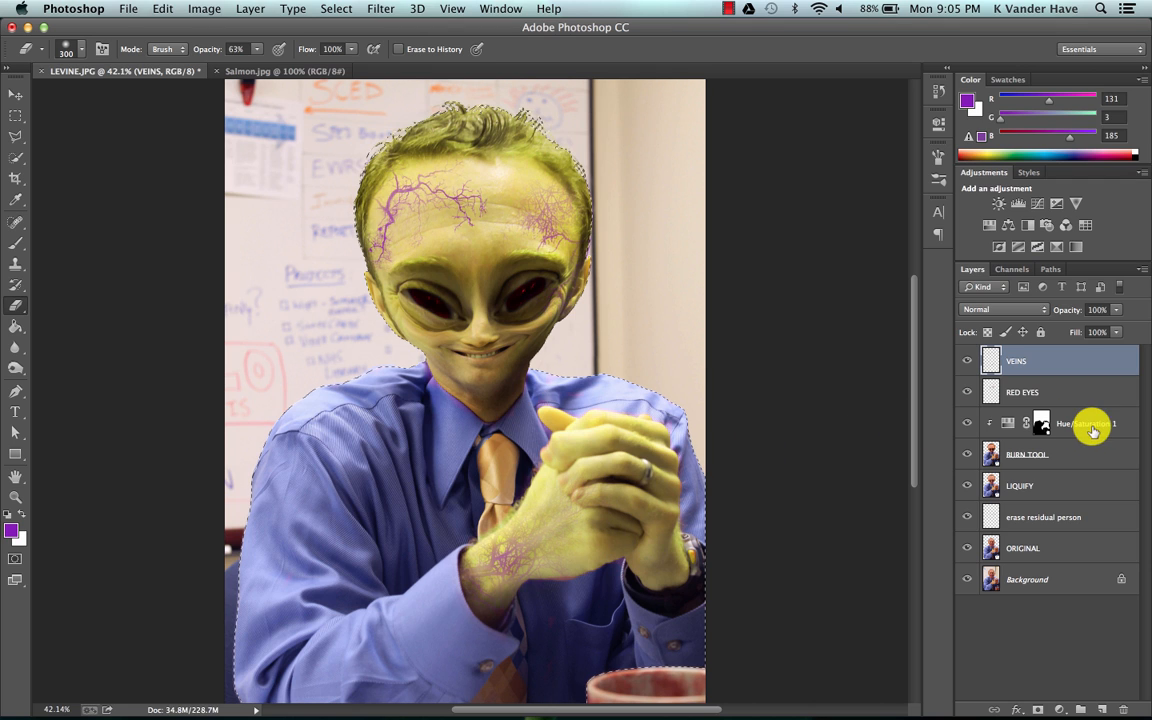
Add a Bevel & Emboss effect to the VEINS layer with depth 917% and size 10 px.
double_click(1083, 362)
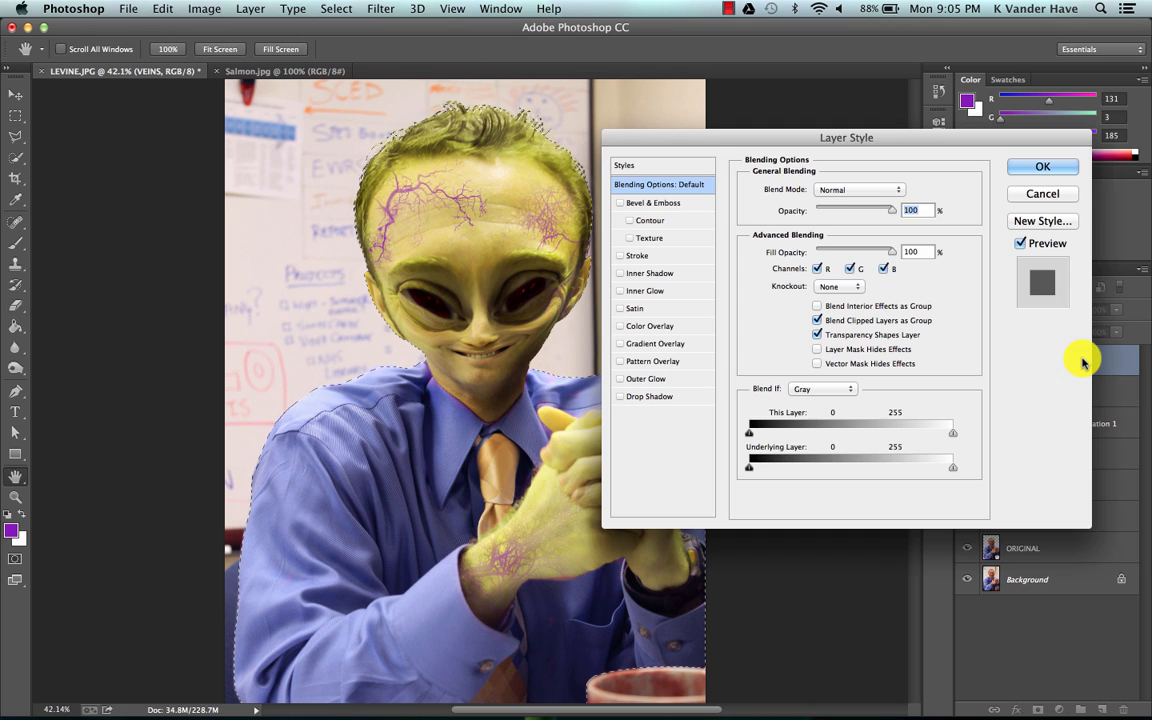
left_click(663, 205)
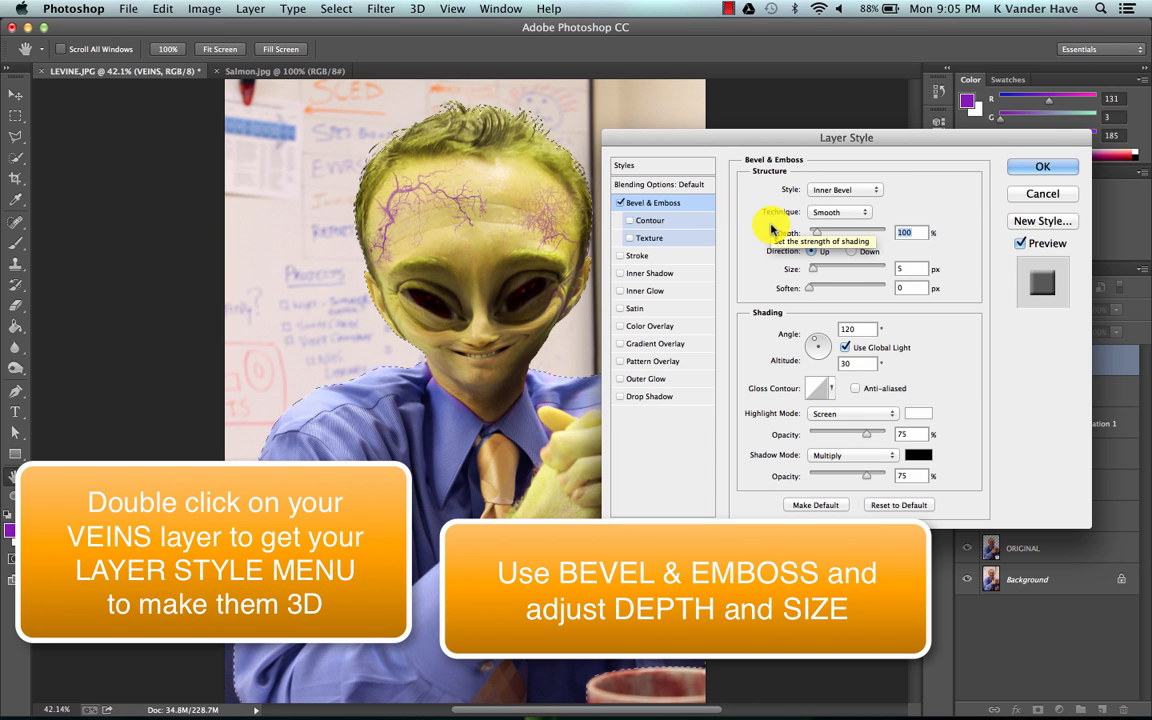
left_click(420, 175, "super")
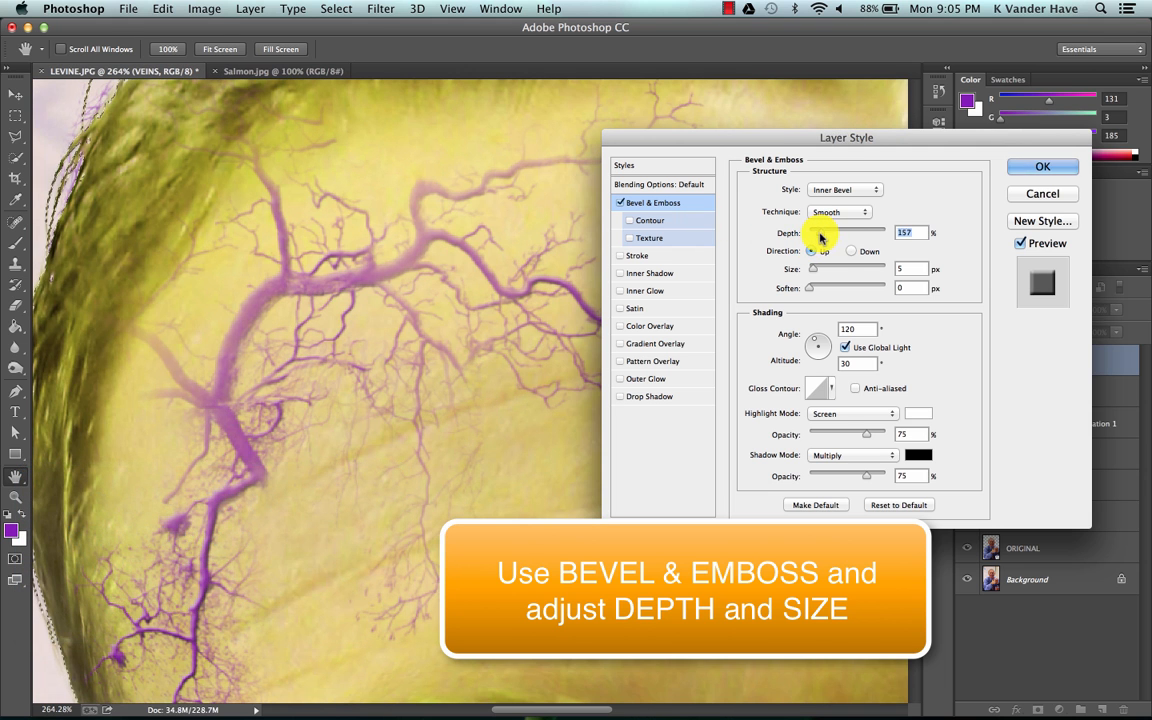
left_click_drag(820, 235, 860, 237)
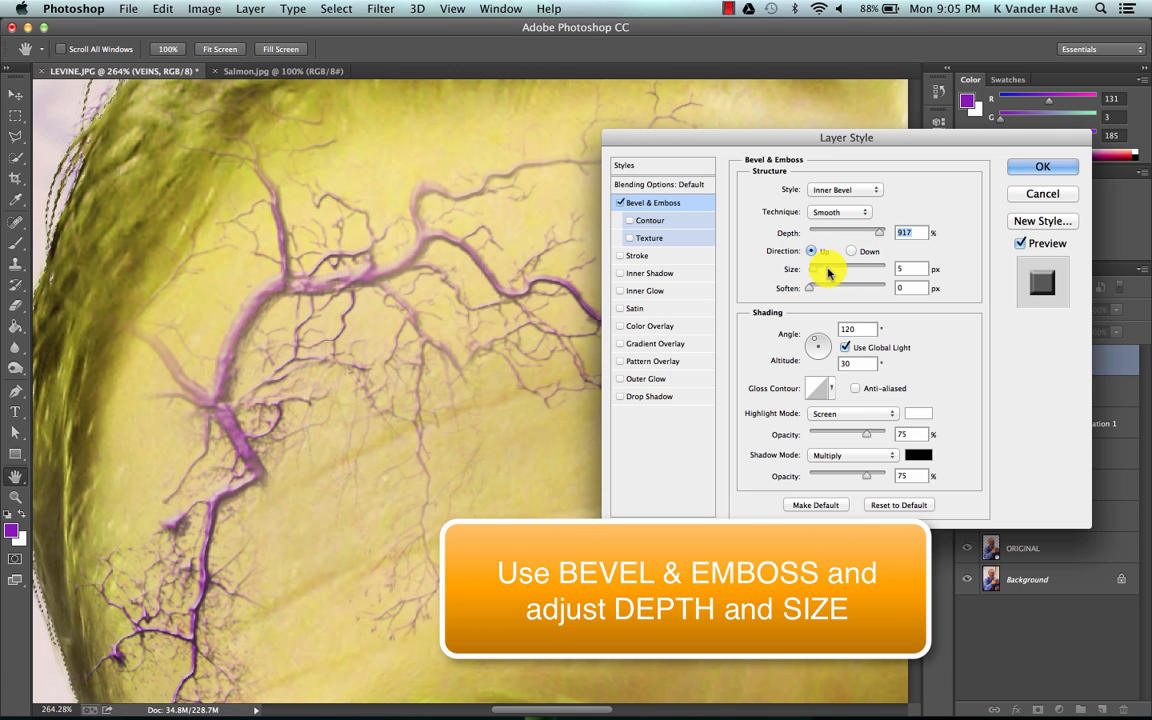
left_click_drag(812, 270, 817, 272)
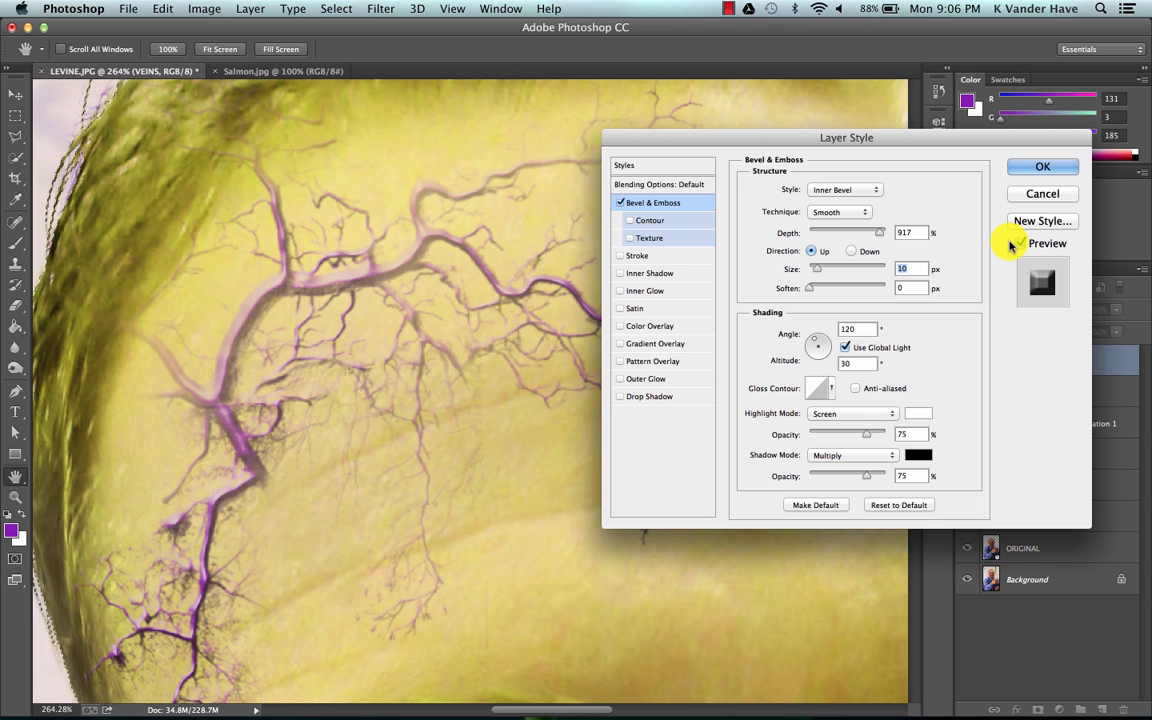
left_click(1019, 244)
left_click(1019, 244)
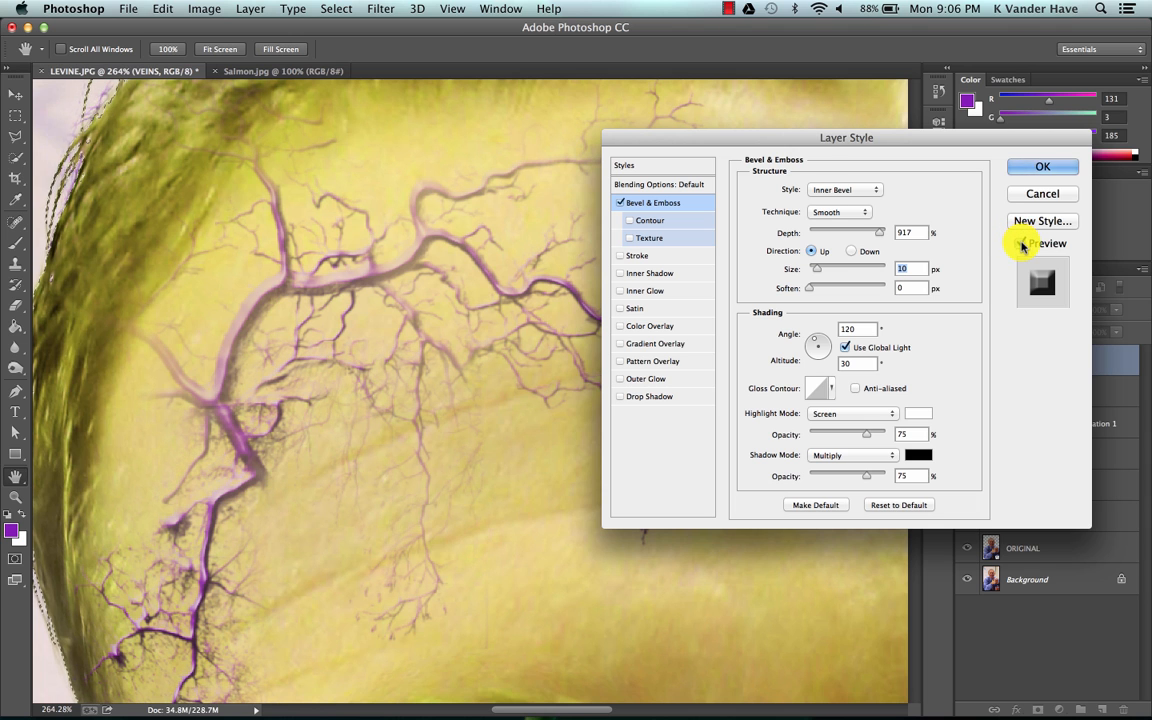
left_click(1020, 167)
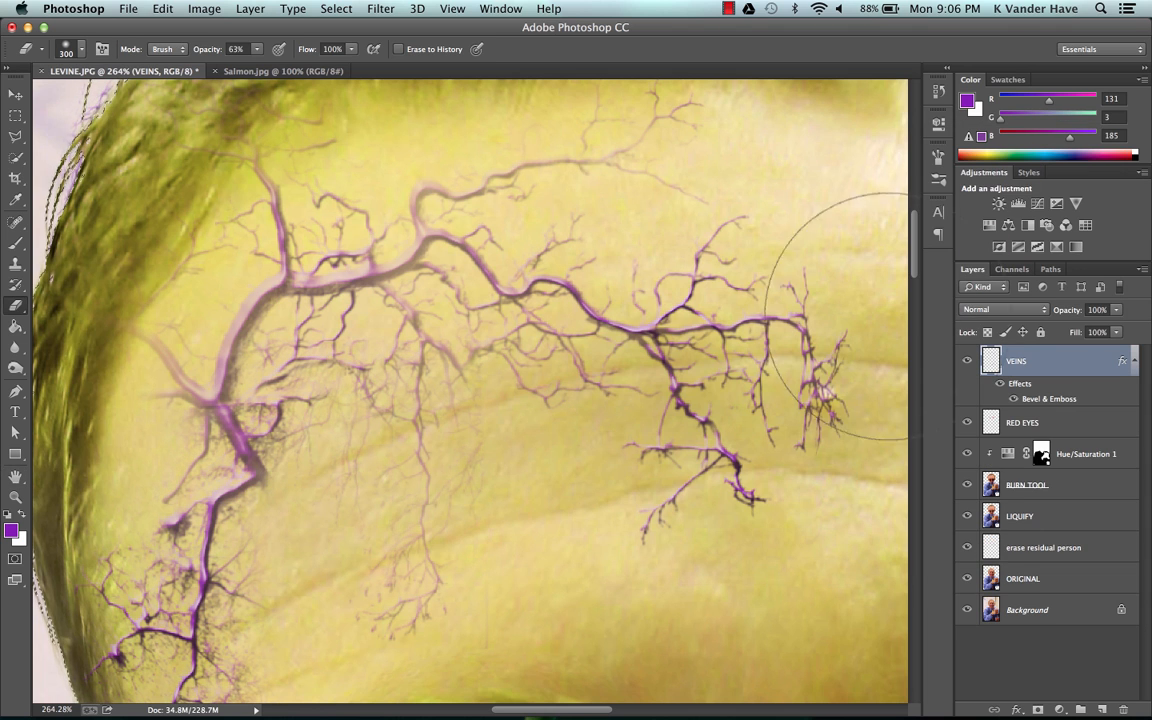
Set the VEINS layer's blend mode to Overlay.
scroll(748, 328, "down", 10)
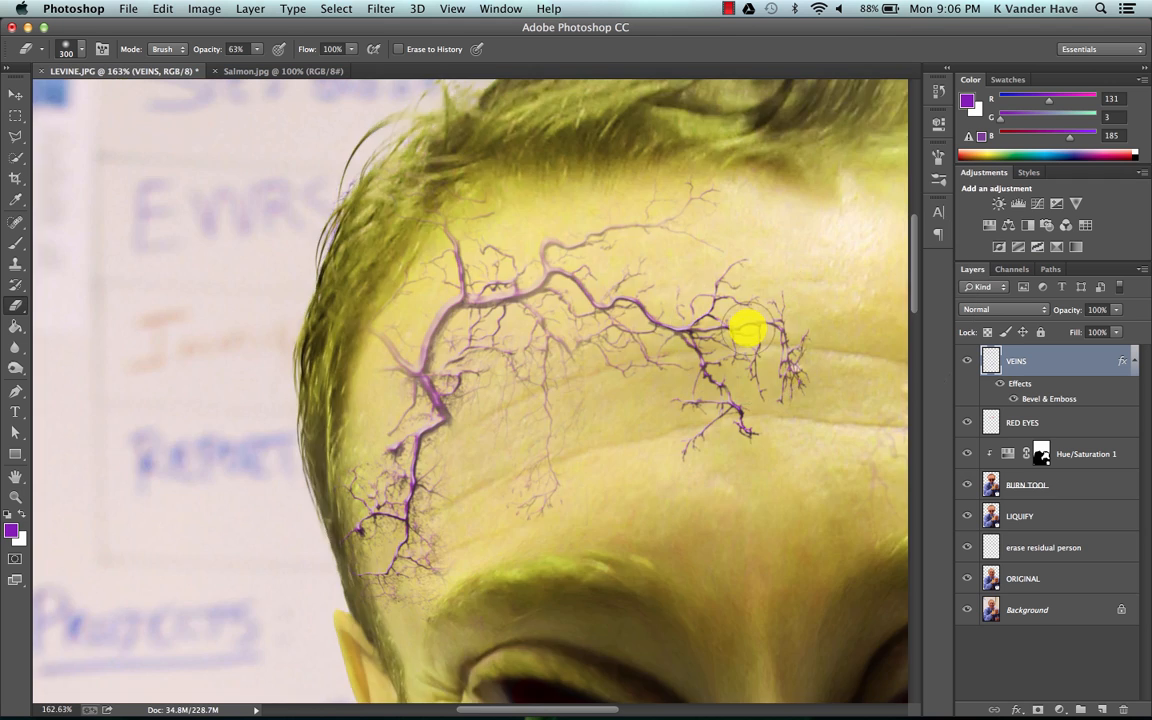
scroll(748, 328, "up", 3)
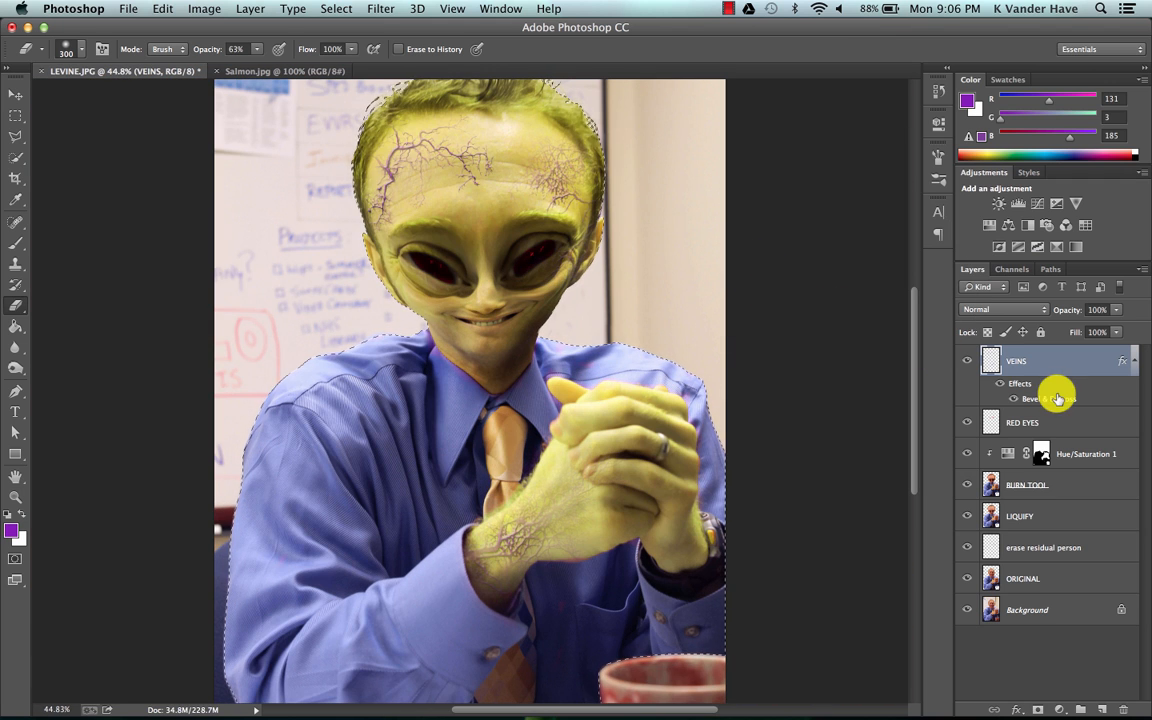
left_click(1031, 309)
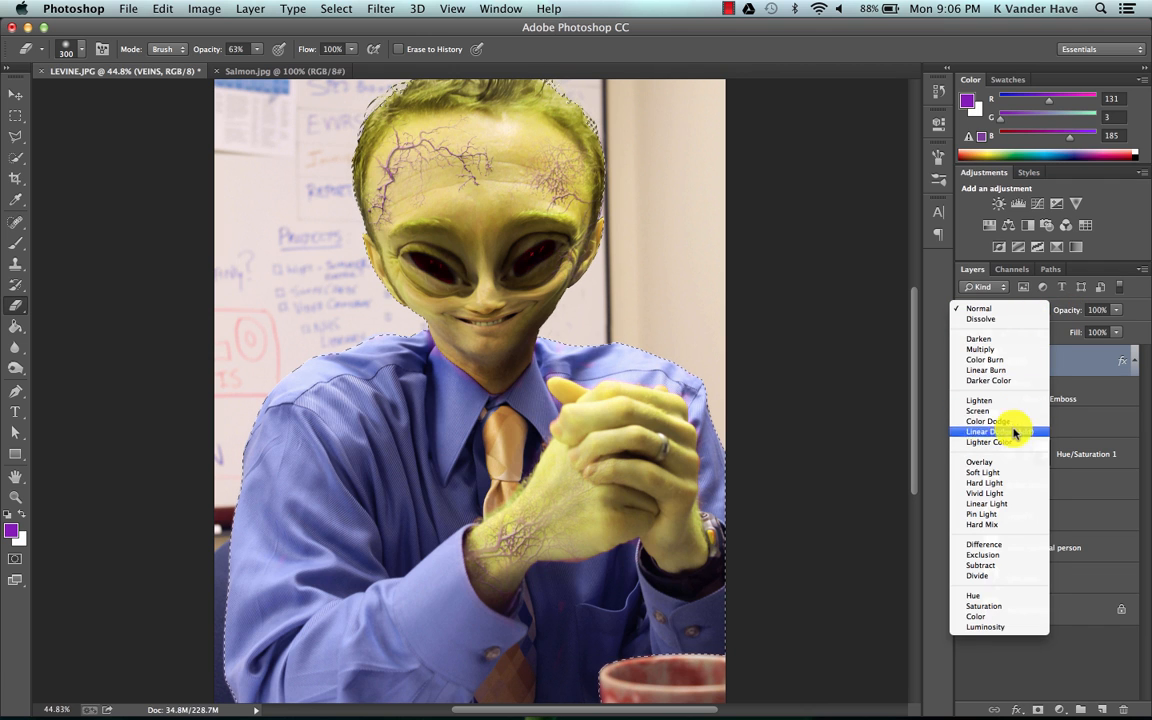
left_click(1012, 463)
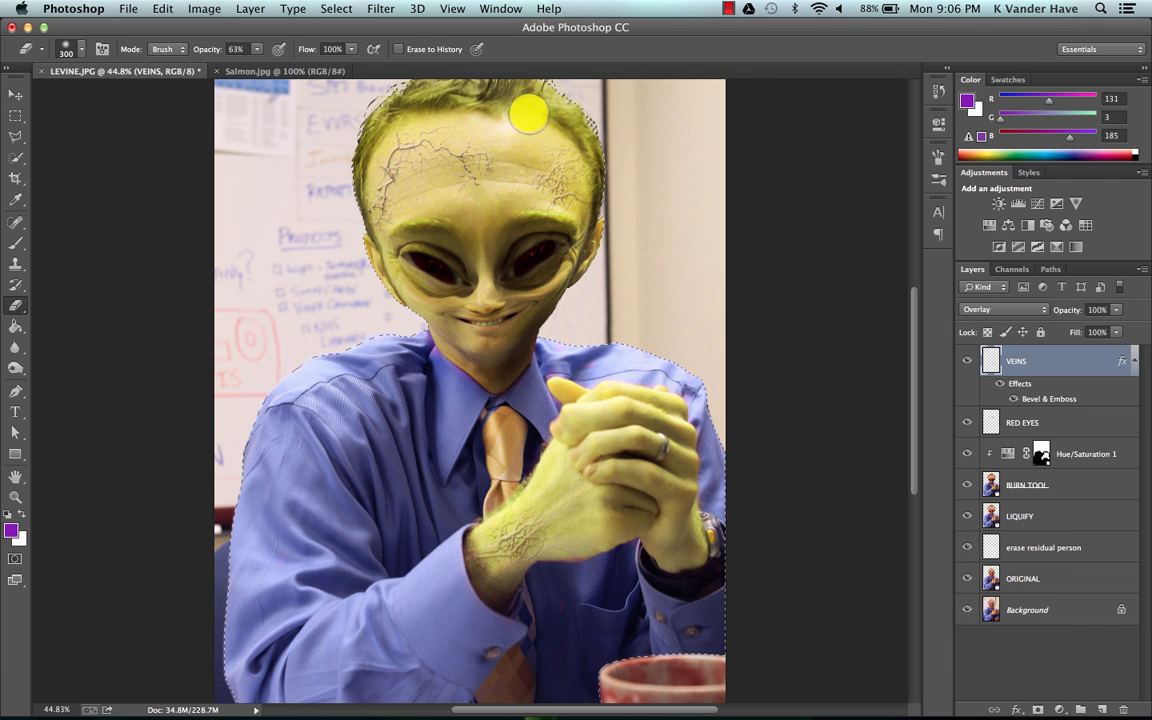
scroll(505, 188, "up", 3)
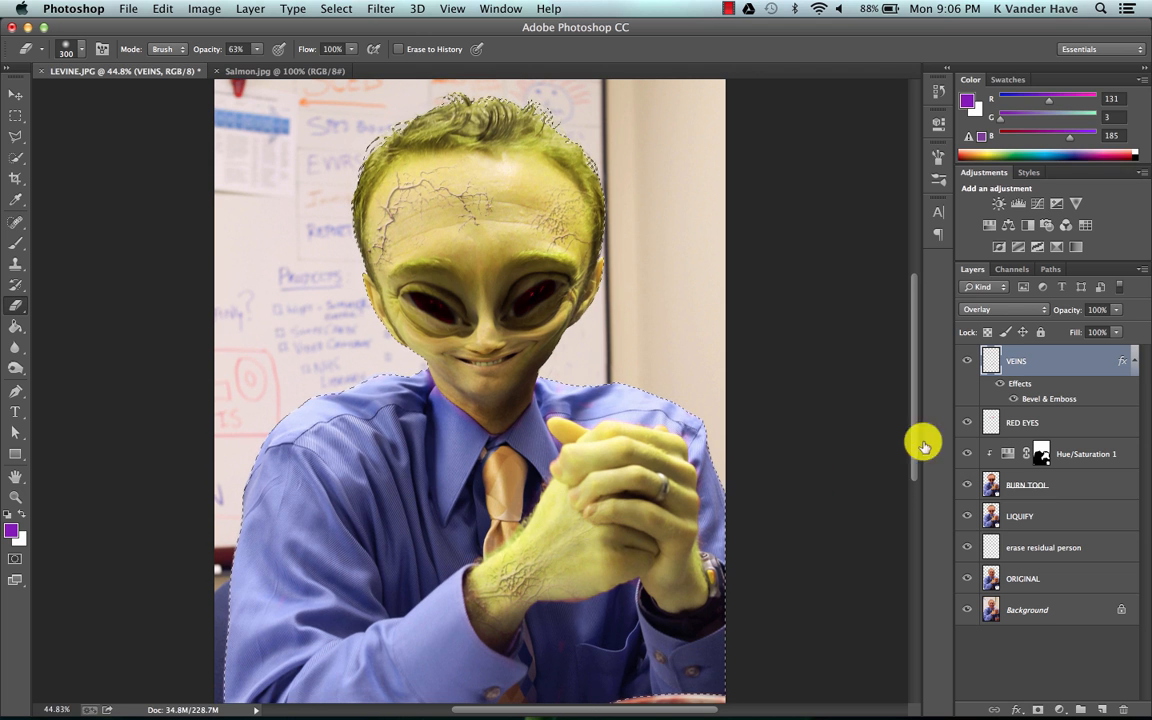
Collapse the VEINS layer's effects list and clear the selection around the man.
left_click(1125, 362)
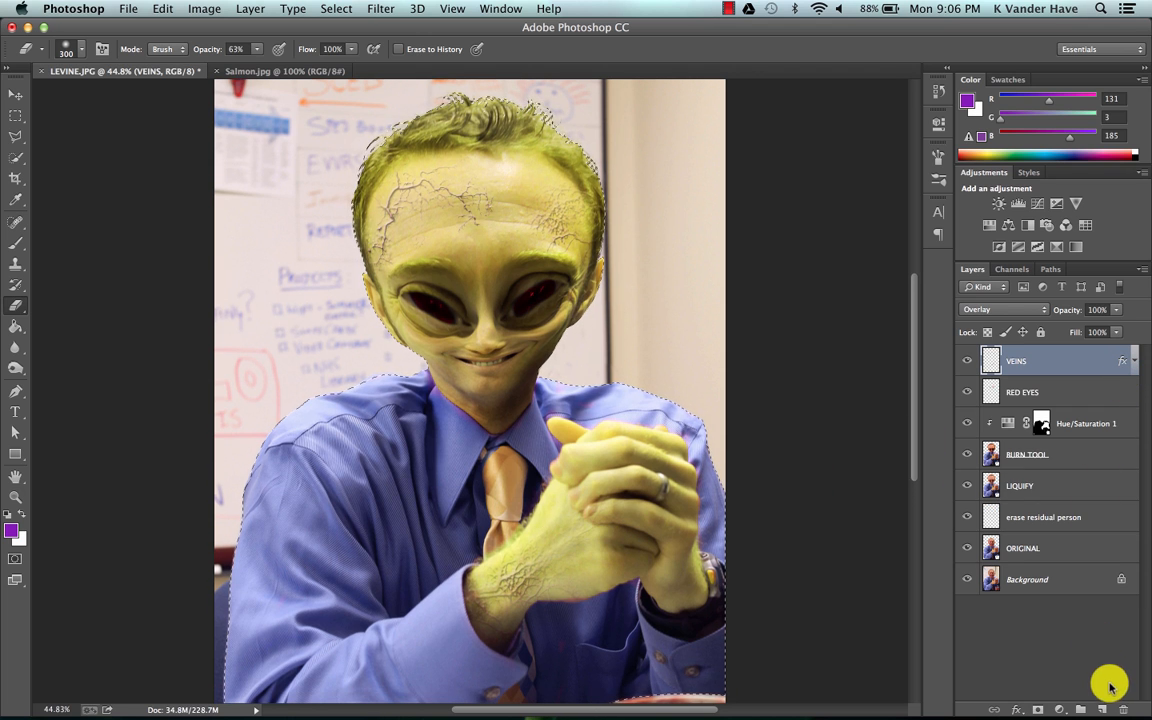
left_click(1102, 709)
key("super+z")
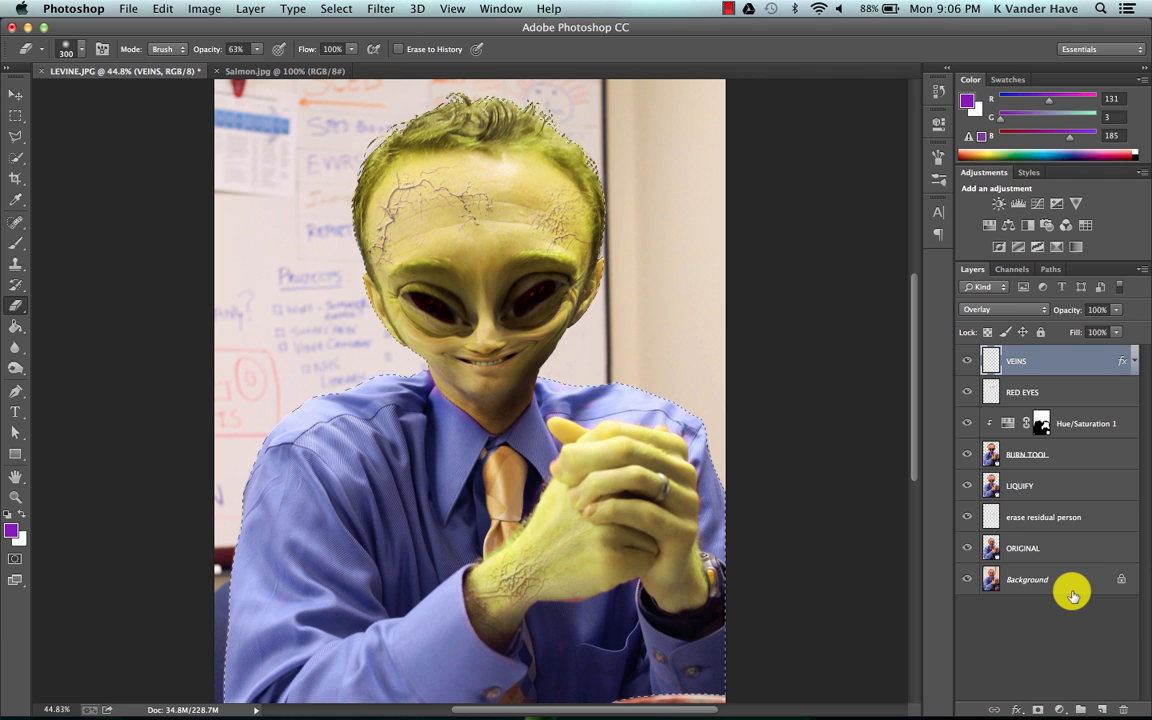
key("super+d")
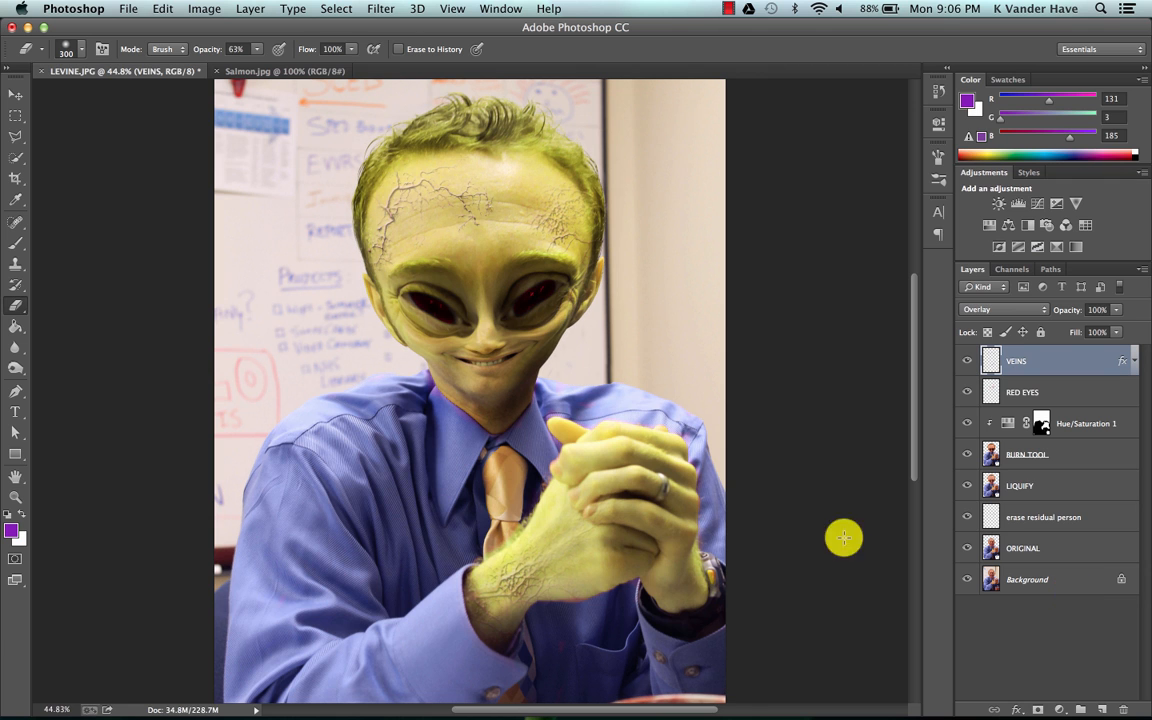
Copy the Salmon.jpg scales into the portrait, rotated and enlarged to cover the face, as a layer named TEXTURE.
left_click(17, 95)
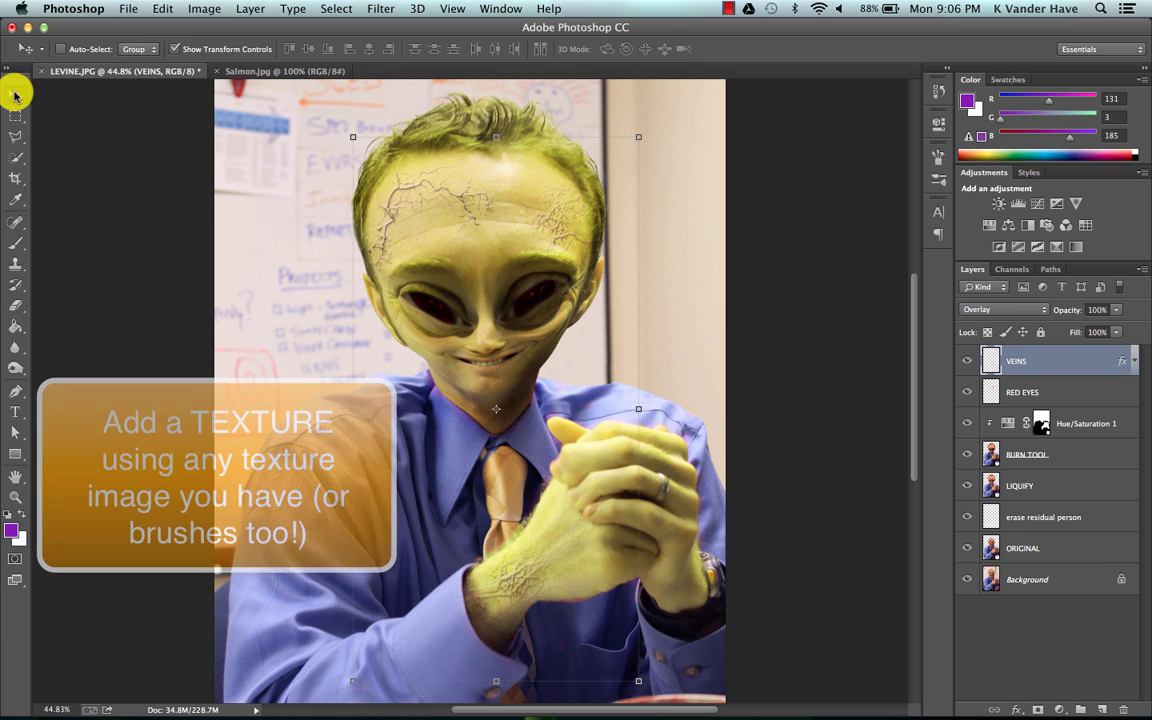
left_click(281, 76)
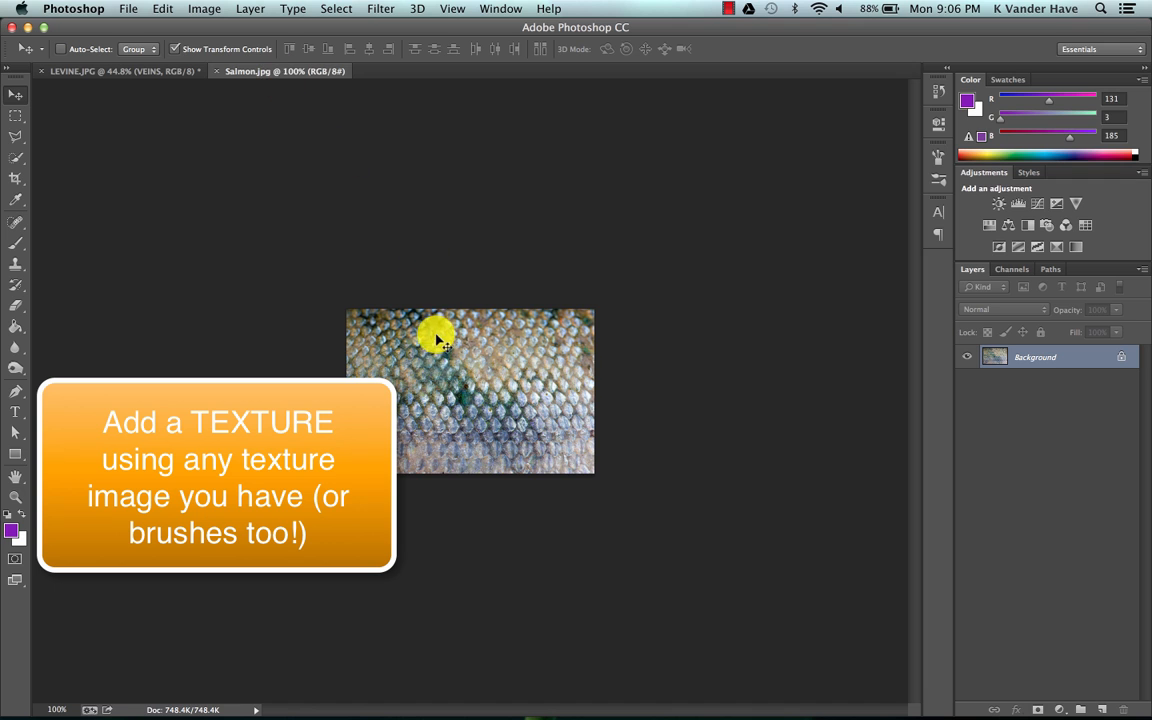
left_click_drag(432, 334, 496, 308)
left_click_drag(586, 300, 660, 440)
left_click_drag(541, 397, 554, 403)
key("Return")
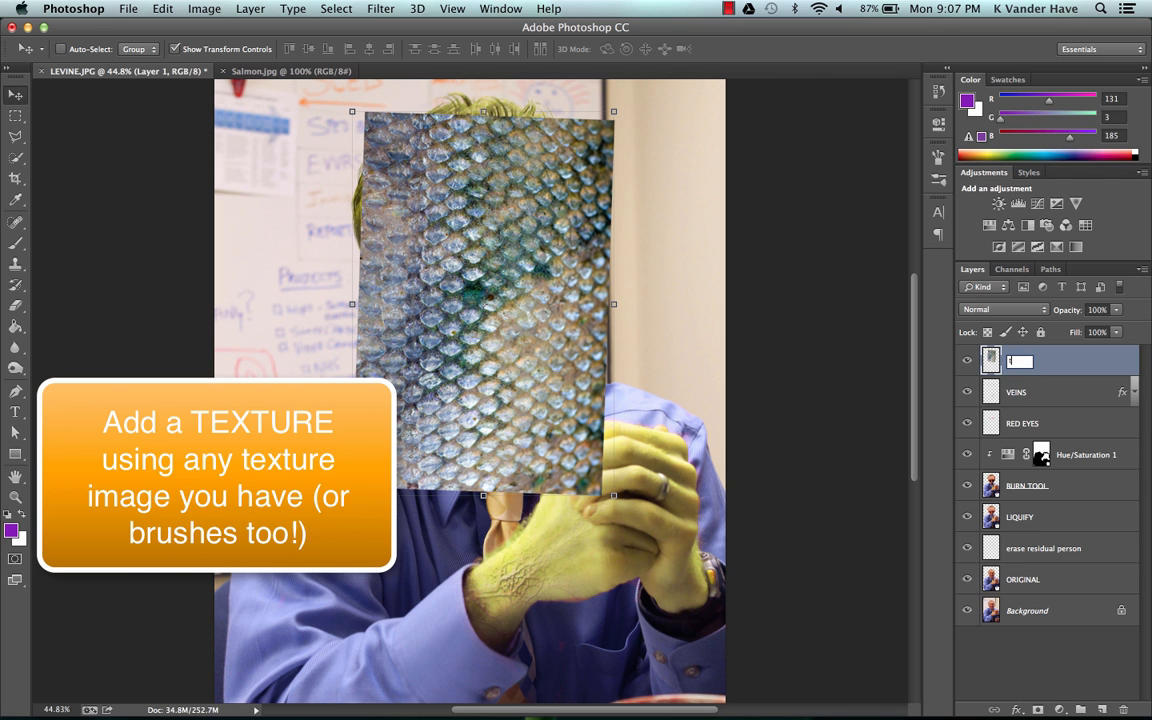
type("RE")
key("Return")
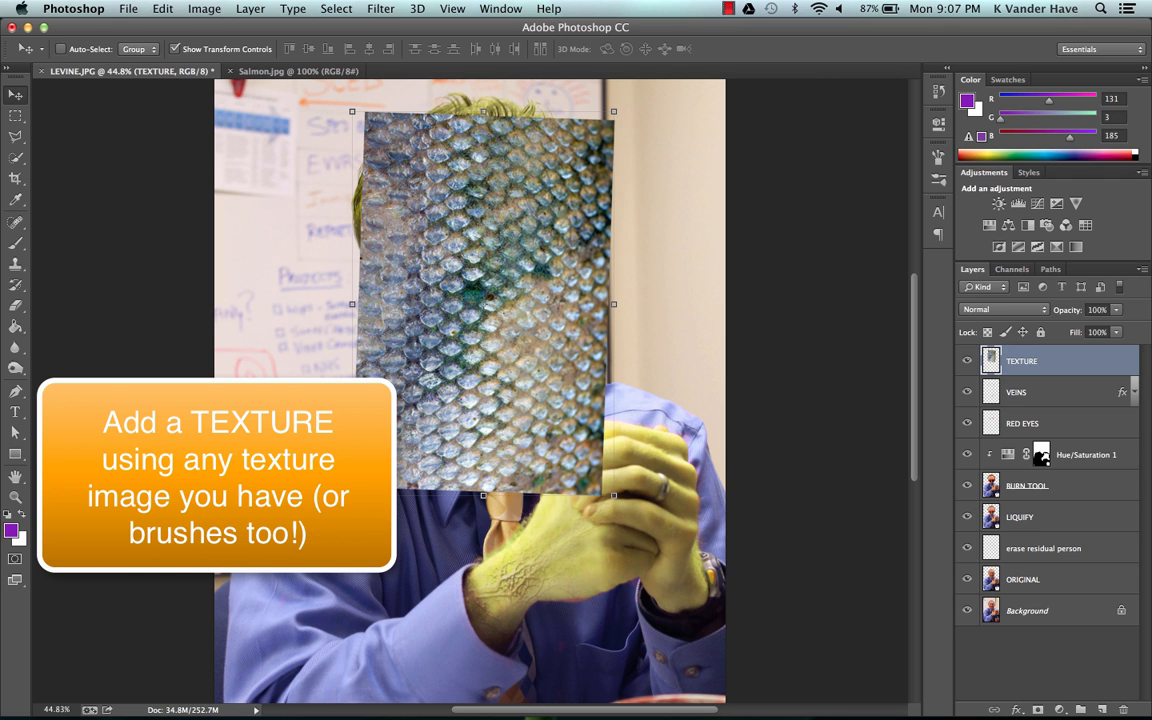
Compare blend modes such as Multiply and Soft Light on the TEXTURE layer and settle on Overlay.
left_click(1025, 310)
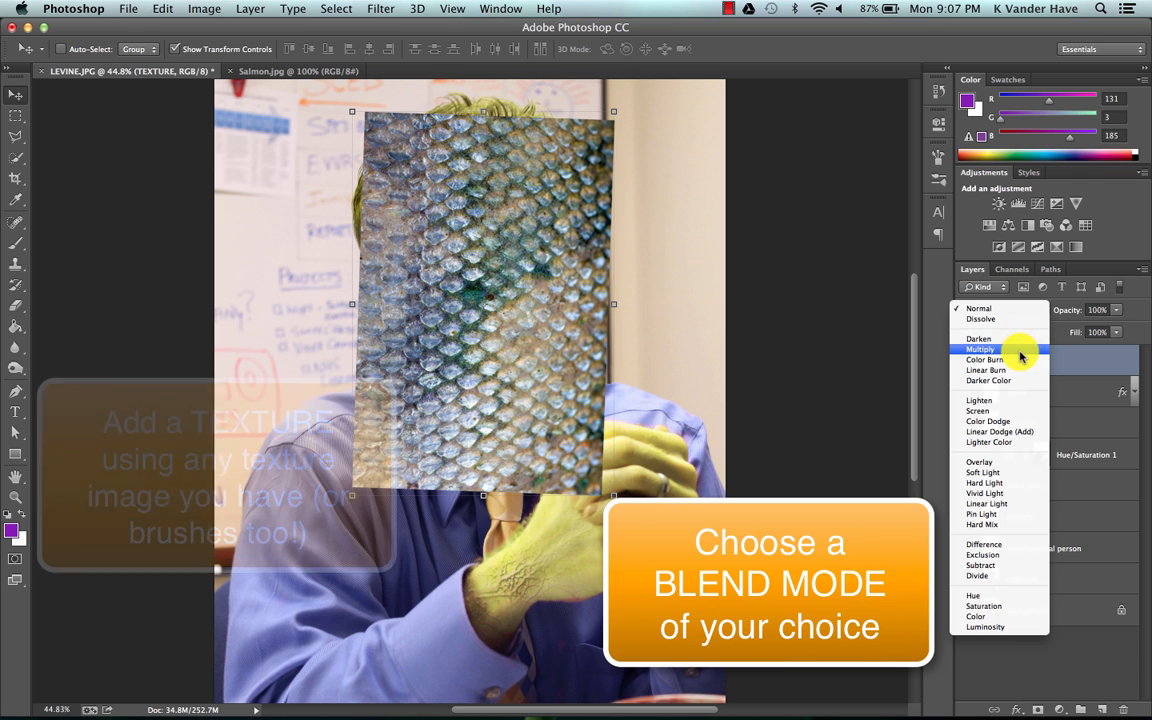
left_click(1023, 349)
left_click(1012, 316)
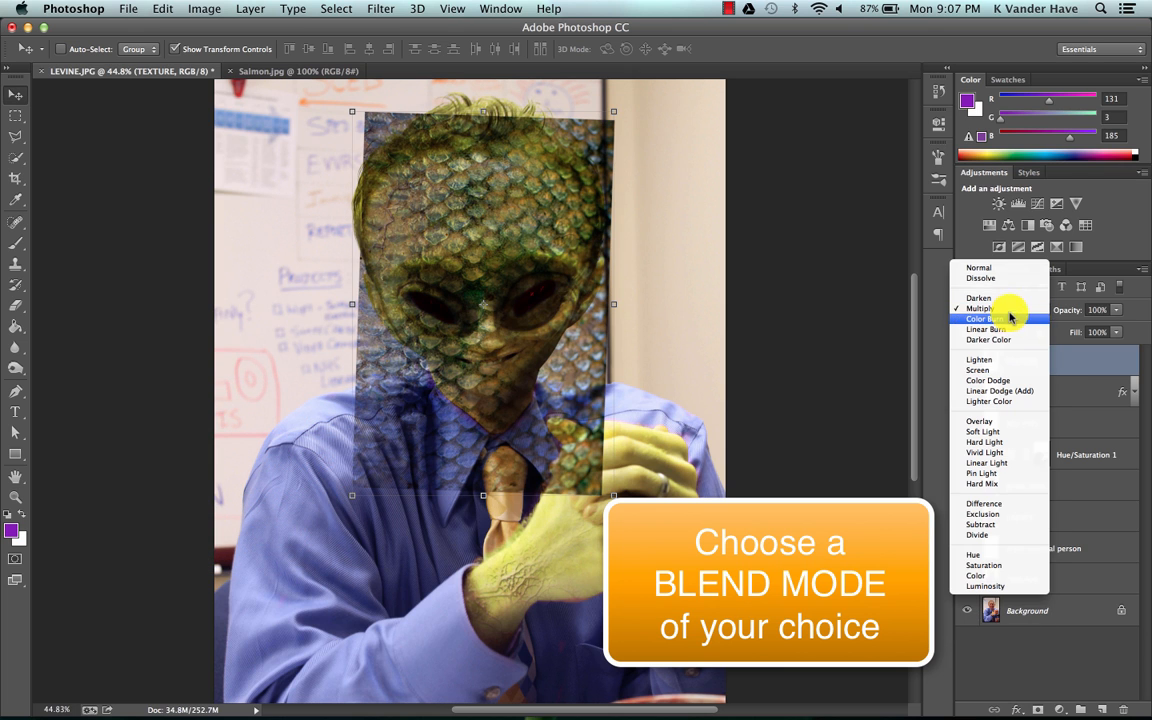
left_click(1000, 423)
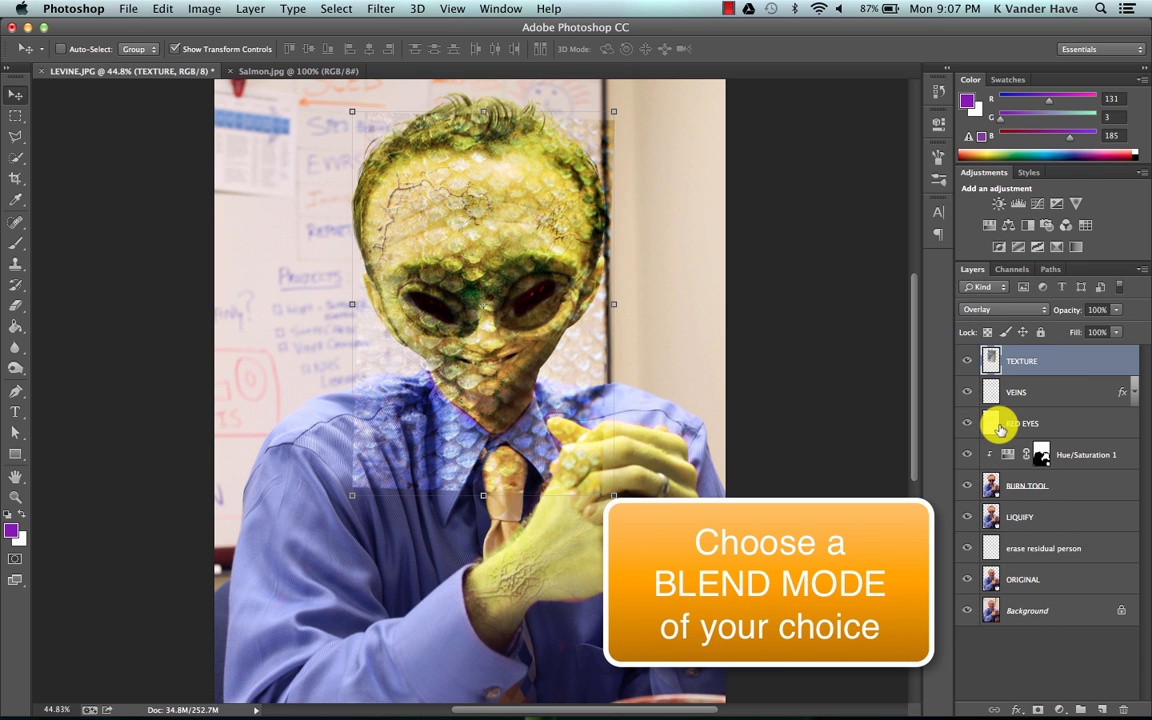
left_click(993, 311)
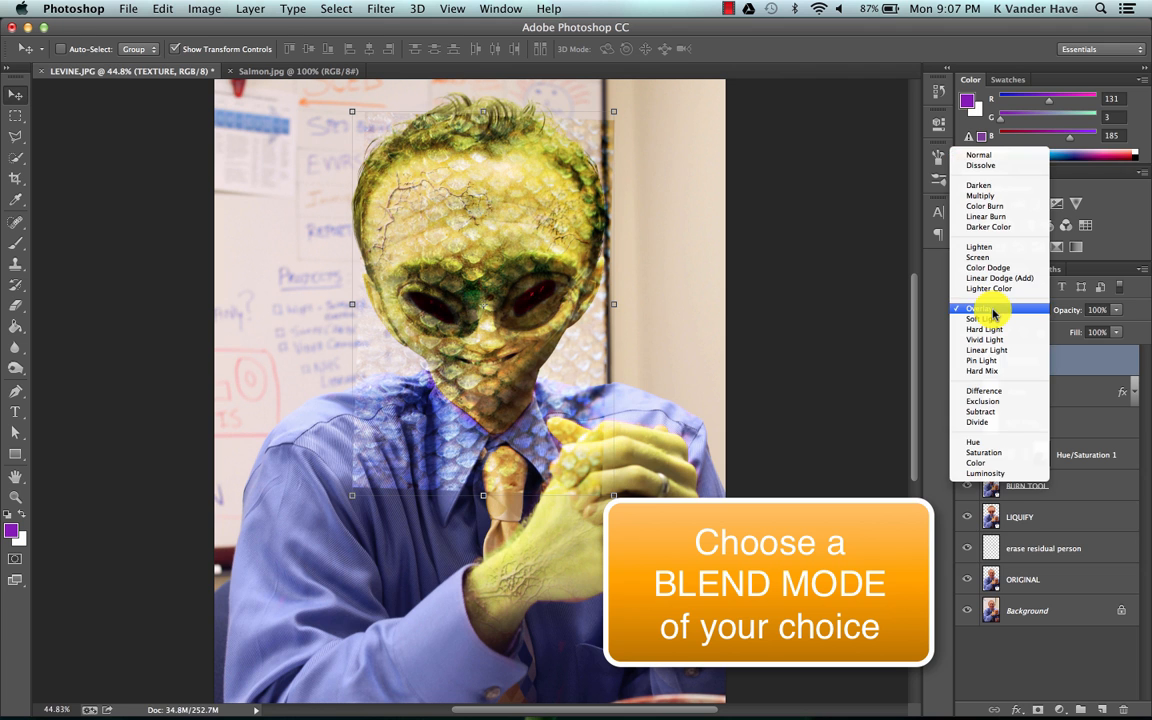
left_click(985, 197)
left_click(1000, 310)
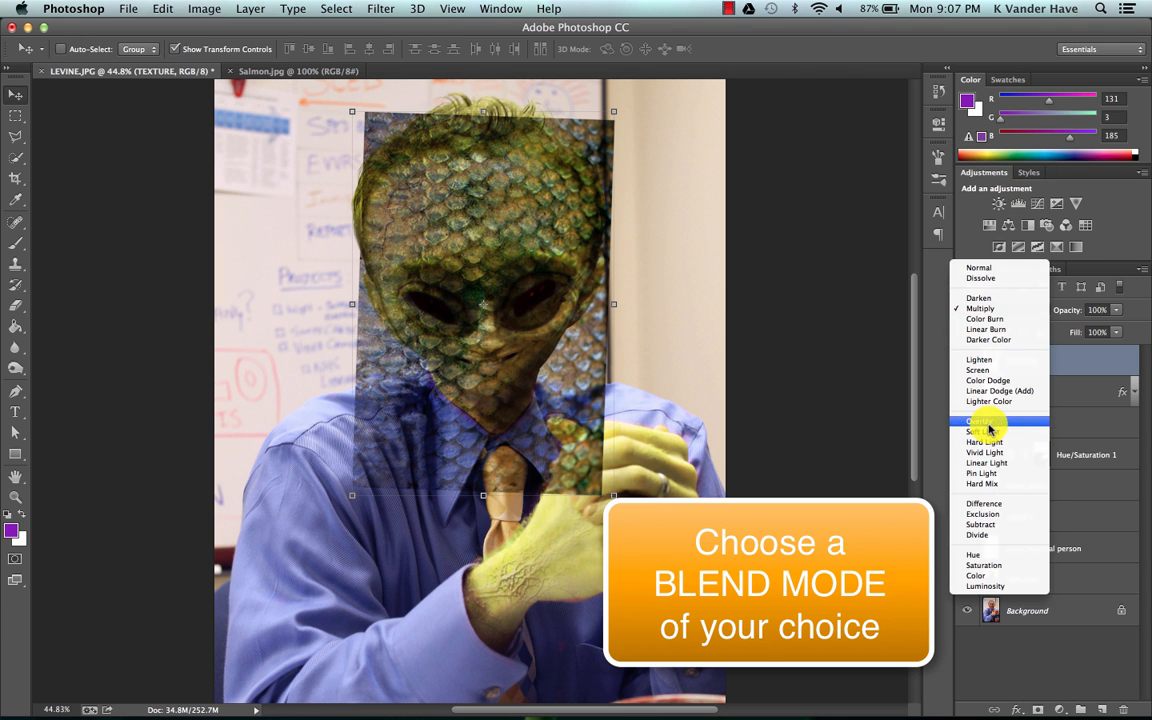
left_click(984, 299)
left_click(995, 313)
left_click(992, 380)
left_click(994, 311)
left_click(989, 370)
left_click(988, 311)
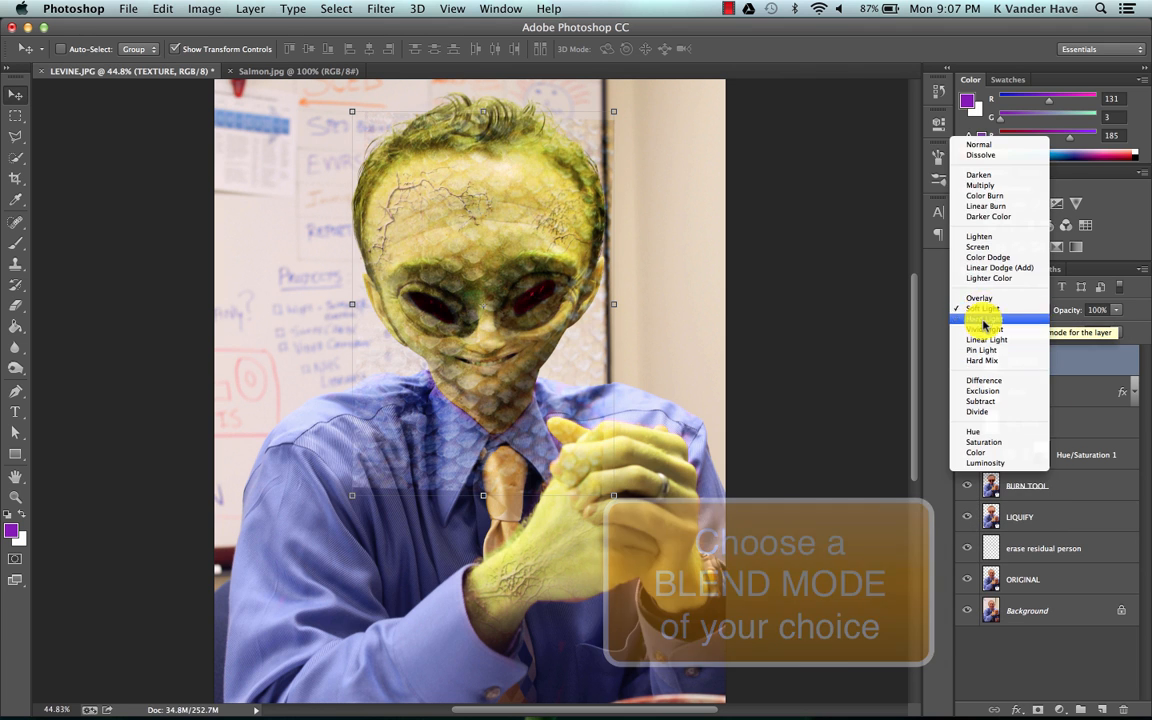
left_click(984, 320)
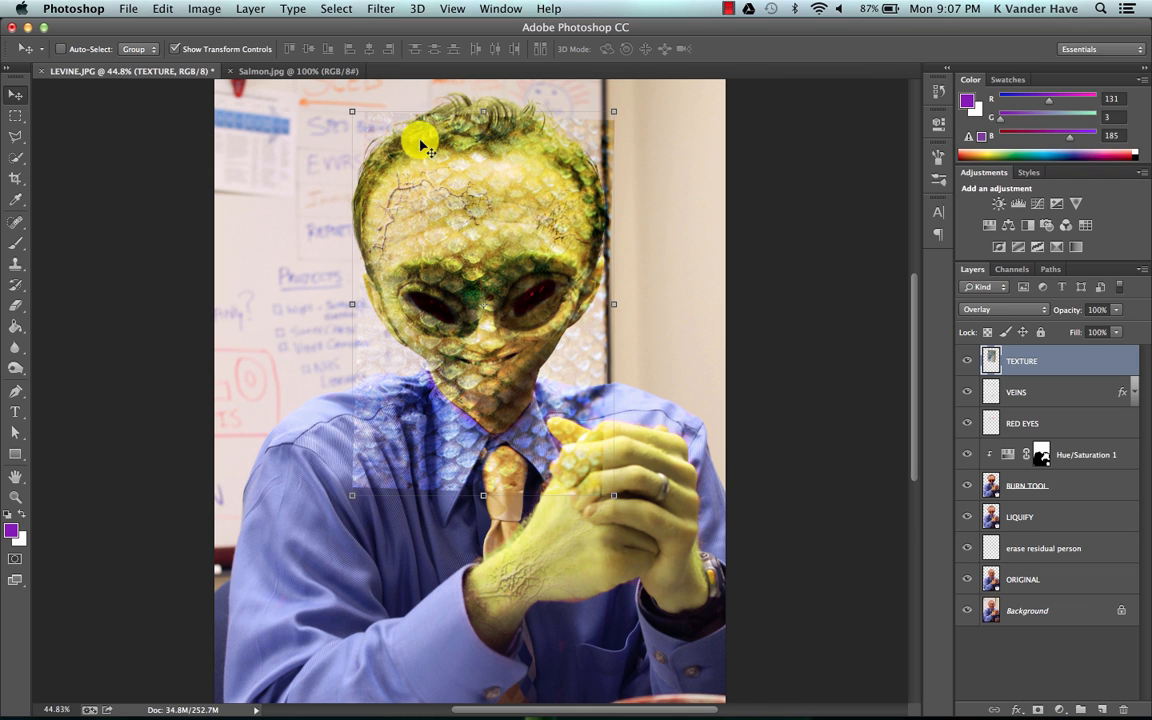
Liquify the TEXTURE layer with brush size 900, bloating the scales on the forehead and puckering them toward the eyes and cheeks.
left_click(395, 7)
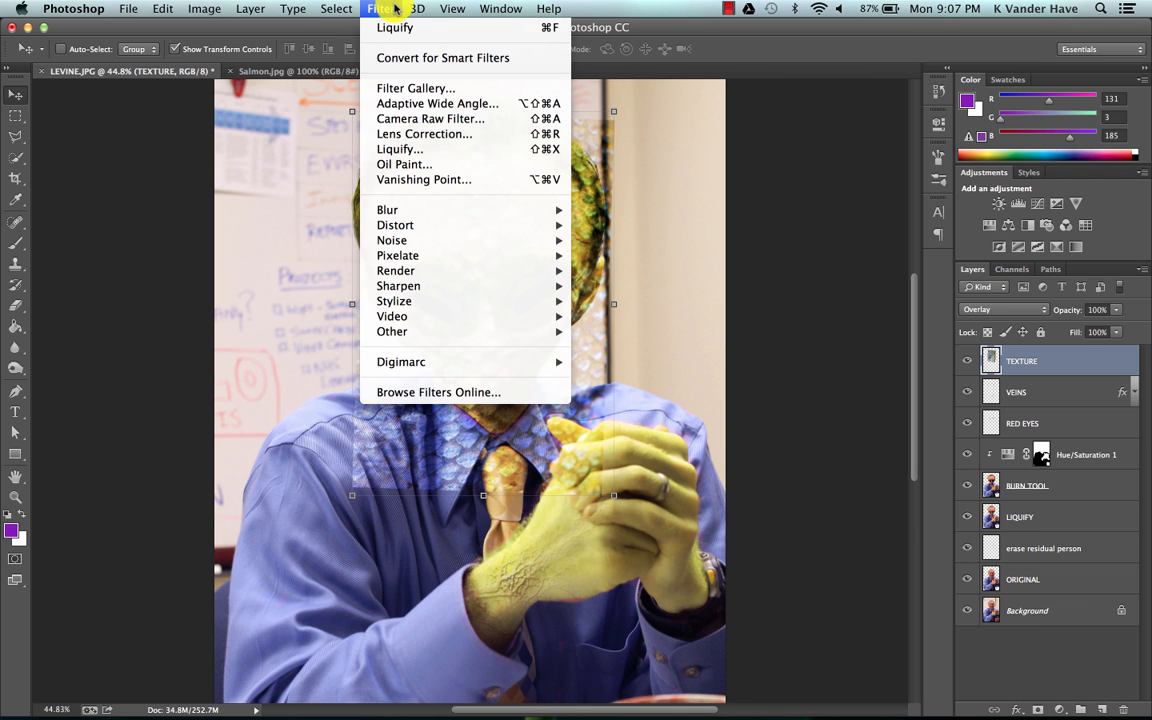
left_click(402, 149)
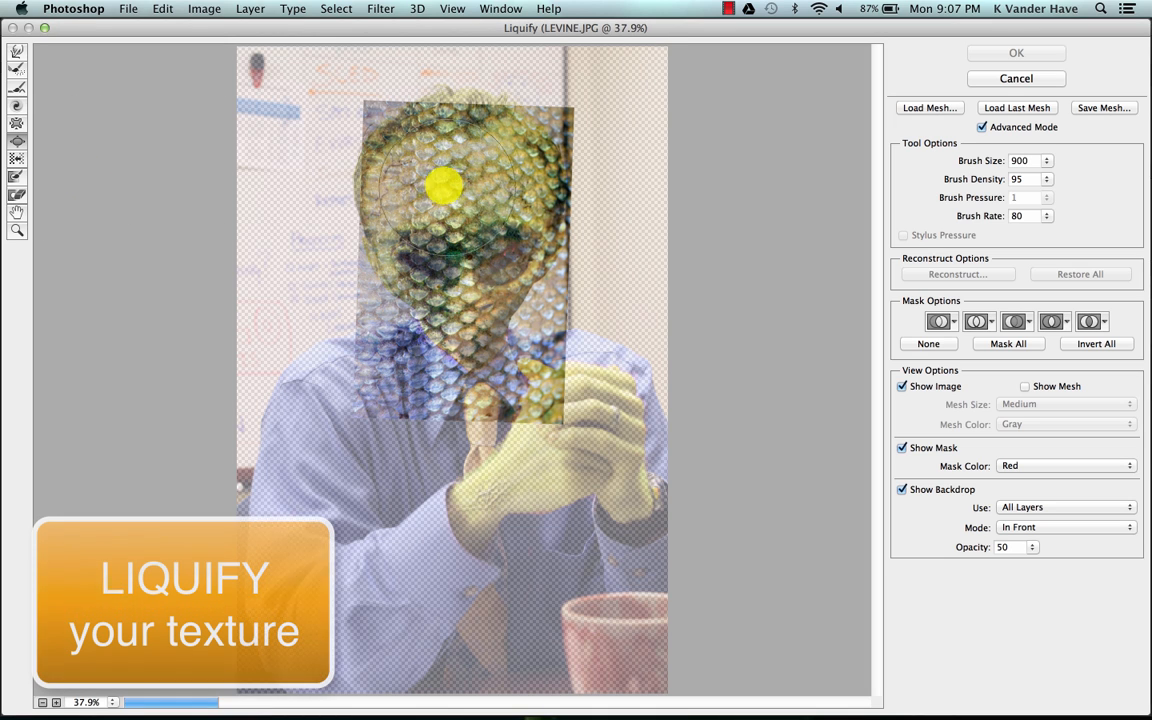
left_click_drag(460, 185, 424, 195)
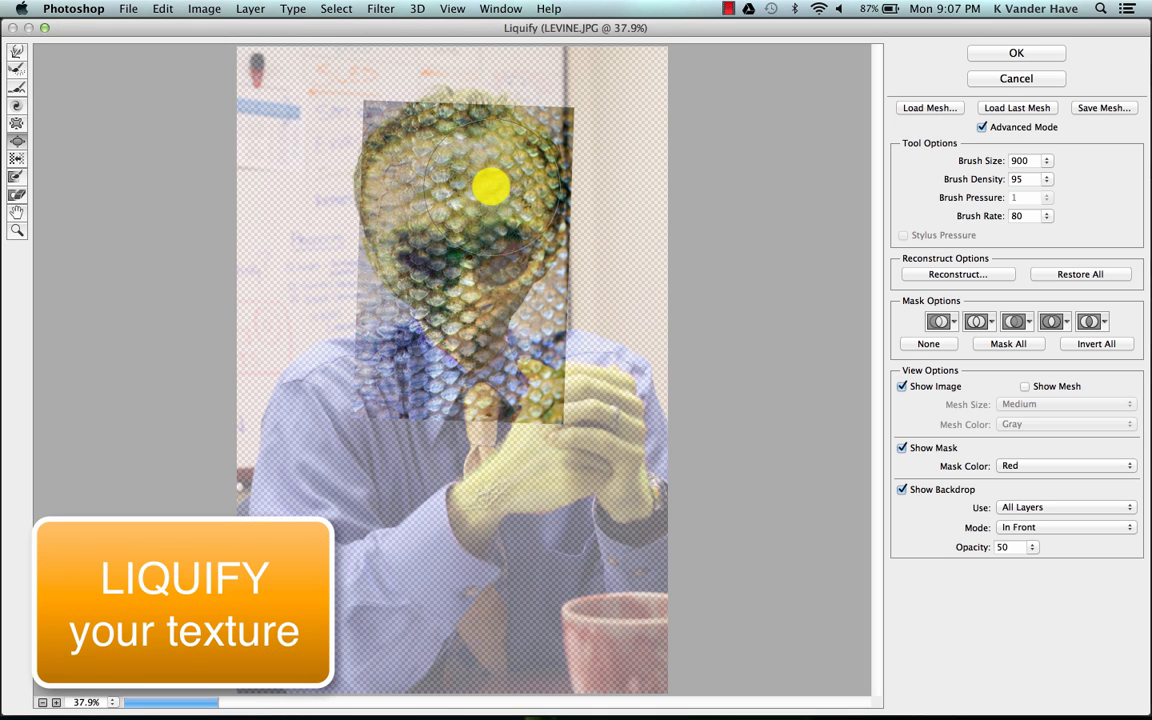
left_click(14, 128)
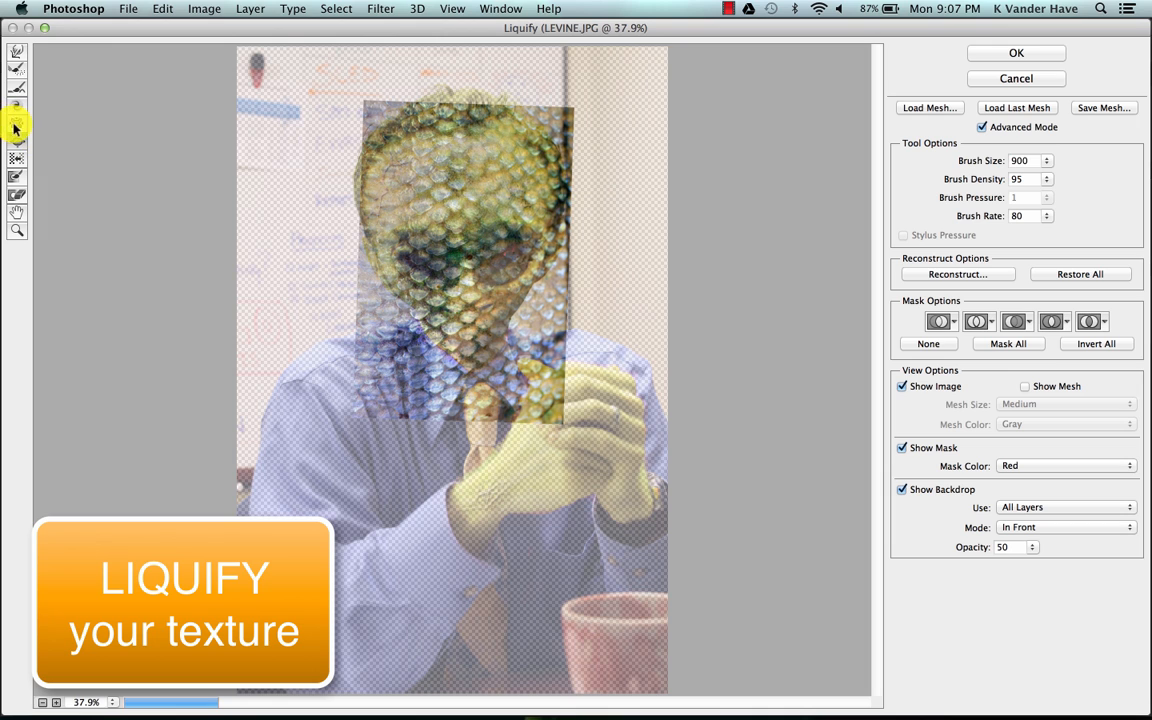
mouse_move(310, 256)
left_mouse_down()
mouse_move(334, 288)
mouse_move(365, 283)
mouse_move(467, 318)
mouse_move(424, 283)
mouse_move(473, 283)
mouse_move(400, 282)
mouse_move(489, 267)
mouse_move(478, 296)
mouse_move(470, 290)
left_mouse_up()
left_click(1042, 57)
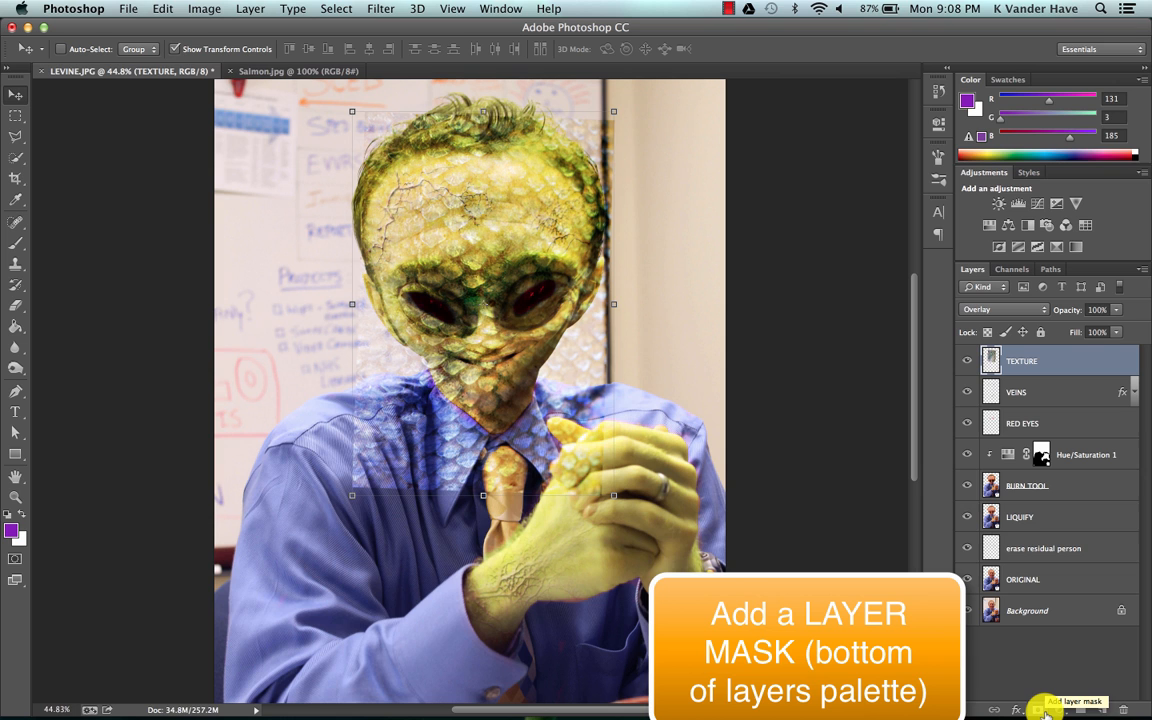
Add a layer mask to the TEXTURE layer.
scroll(1045, 714, "down", 3)
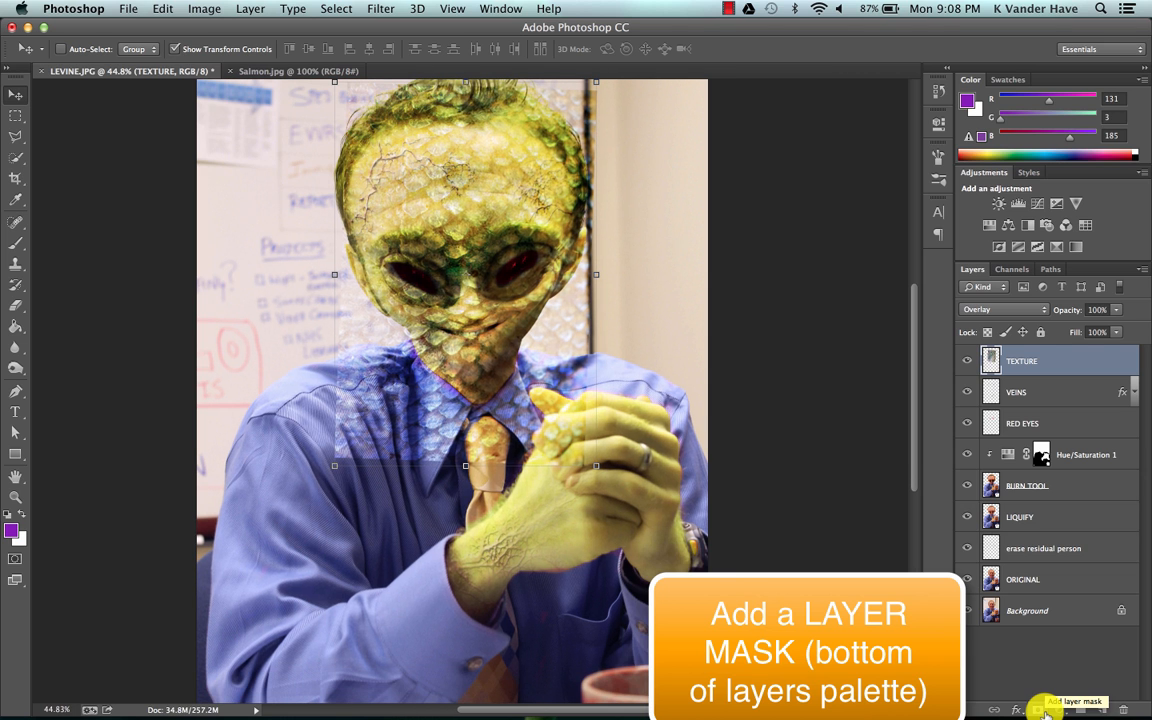
scroll(1045, 714, "down", 15)
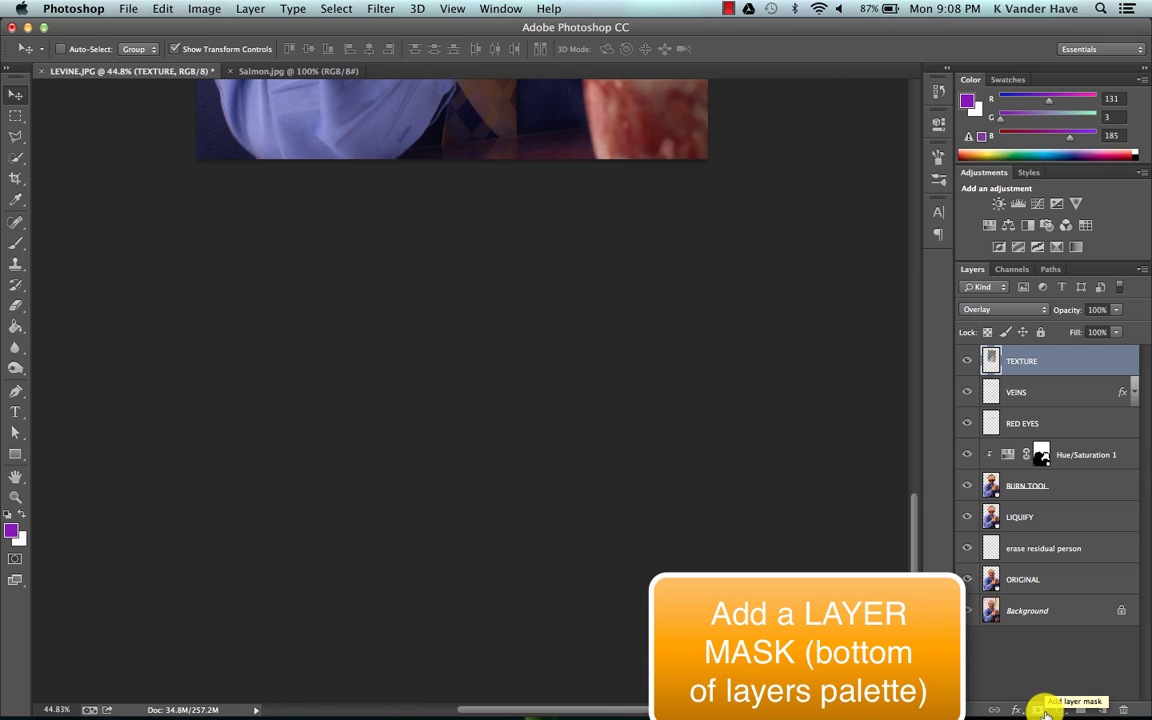
scroll(771, 342, "up", 18)
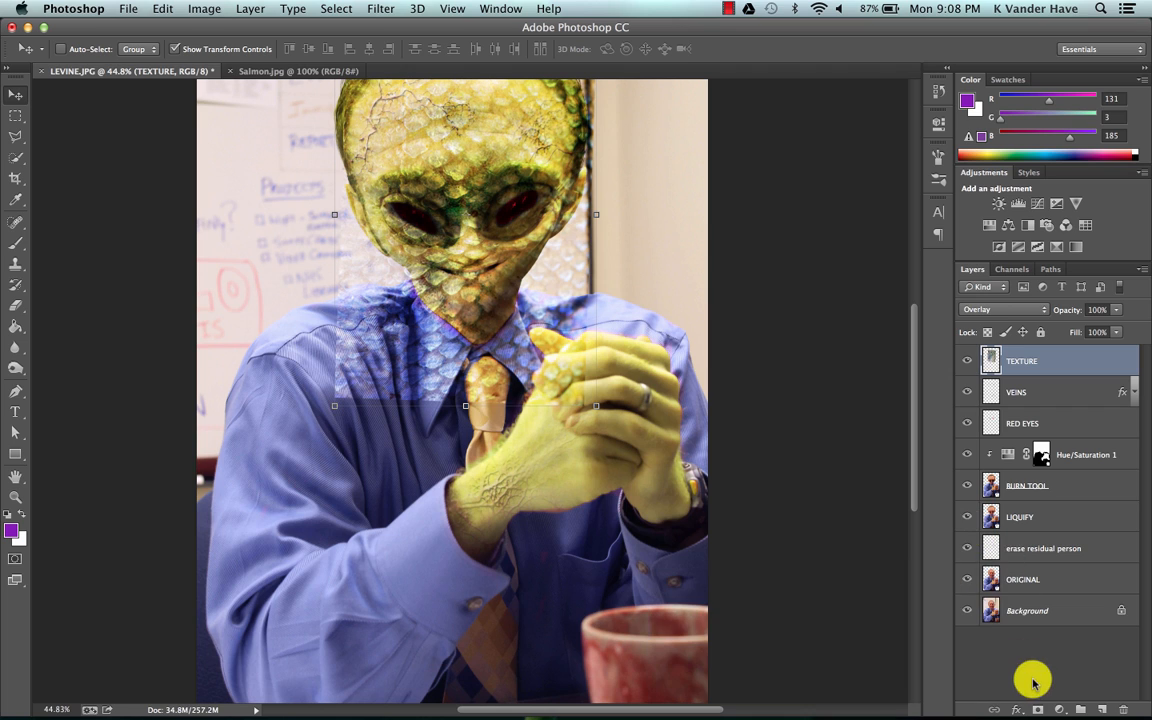
left_click(1036, 709)
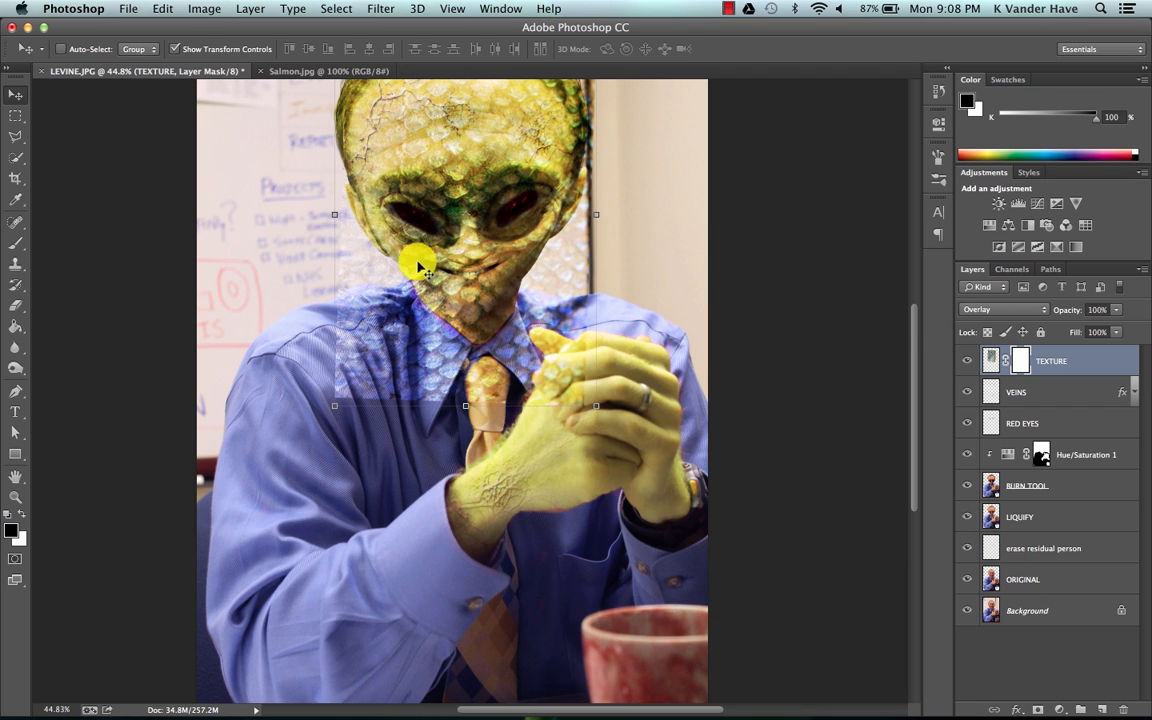
Paint black on the TEXTURE mask with a soft round 800 px brush to remove the scales from the background, hair, shirt and hands.
left_click(15, 242)
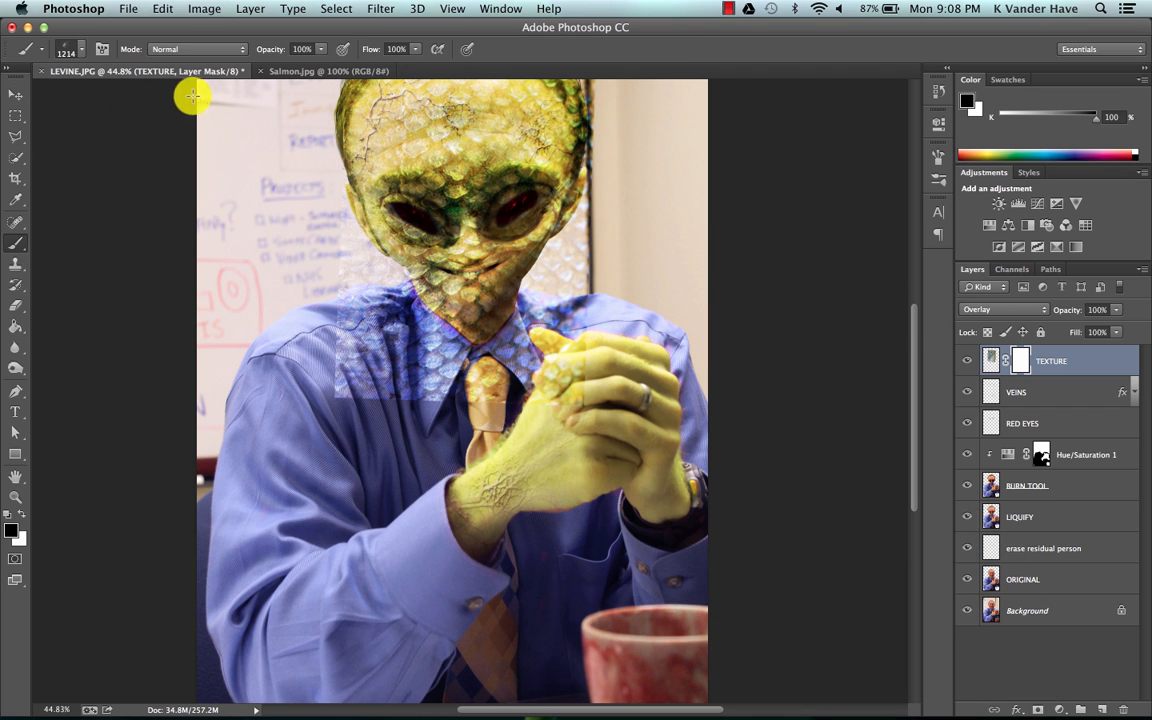
left_click(80, 48)
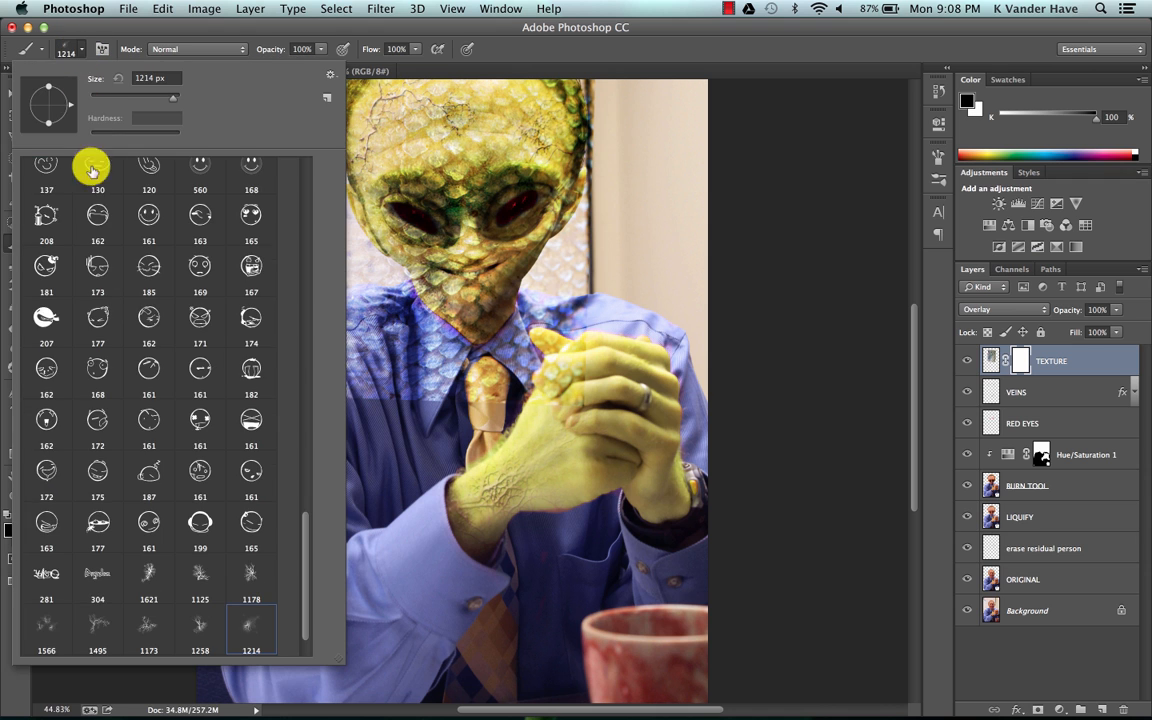
scroll(152, 494, "up", 15)
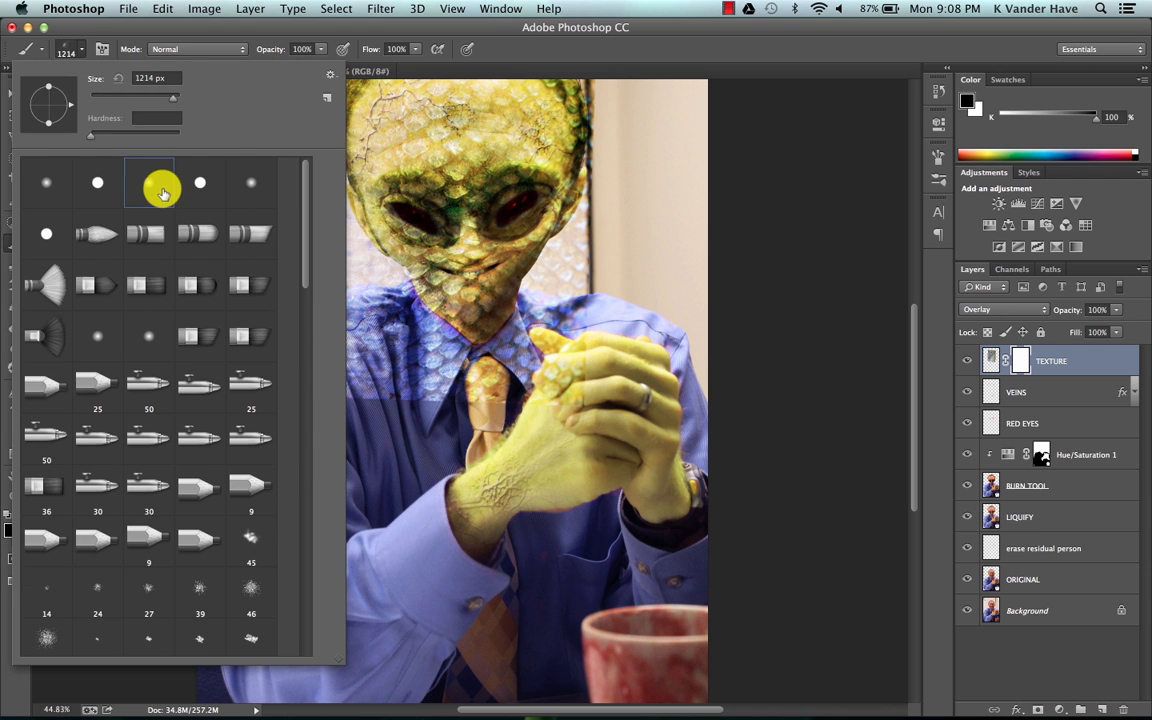
double_click(163, 192)
scroll(270, 180, "up", 5)
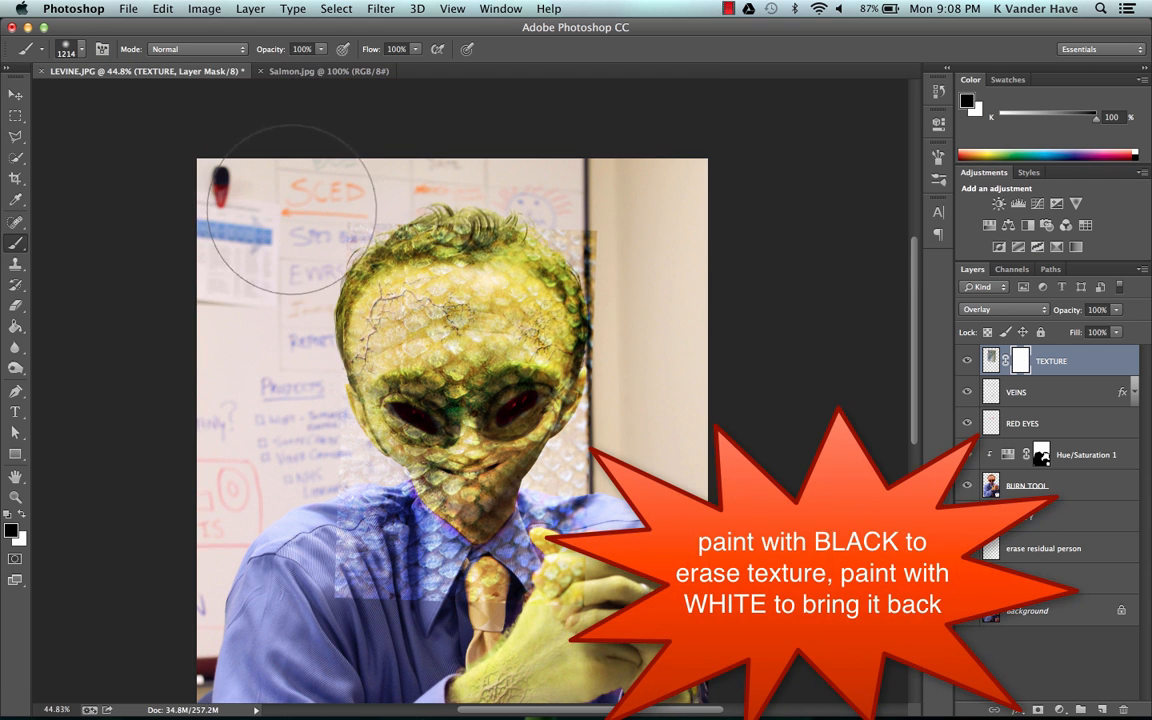
key("bracketleft")
key("bracketleft")
key("bracketleft")
key("bracketleft")
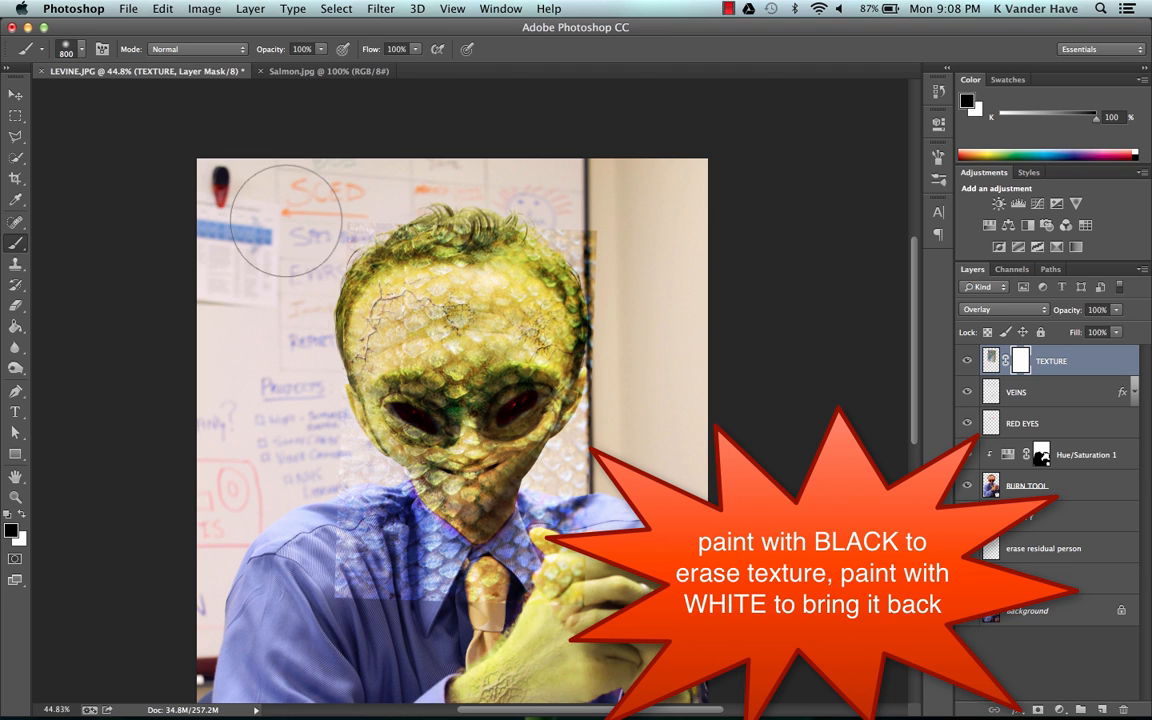
mouse_move(286, 220)
left_mouse_down()
mouse_move(329, 193)
mouse_move(424, 185)
mouse_move(615, 235)
mouse_move(600, 260)
mouse_move(630, 340)
mouse_move(618, 421)
mouse_move(525, 440)
mouse_move(480, 535)
mouse_move(488, 615)
mouse_move(375, 480)
mouse_move(320, 455)
mouse_move(336, 498)
mouse_move(296, 463)
mouse_move(308, 437)
mouse_move(320, 450)
left_mouse_up()
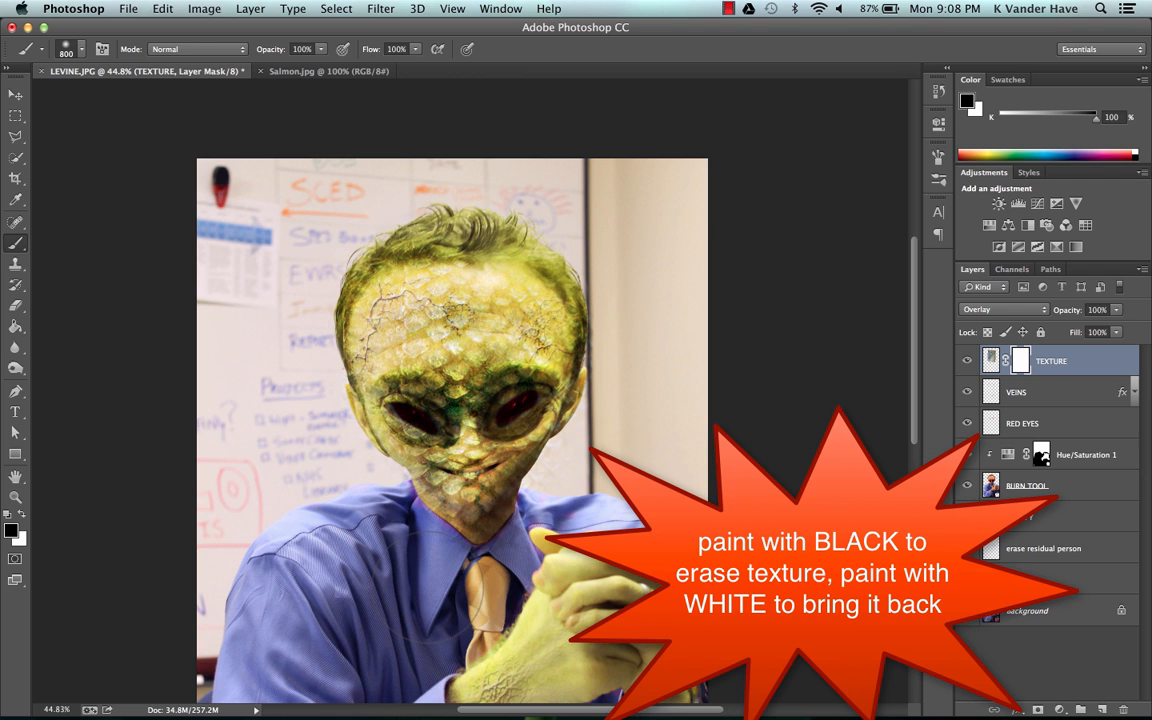
mouse_move(385, 556)
left_mouse_down()
mouse_move(285, 520)
mouse_move(283, 483)
left_mouse_up()
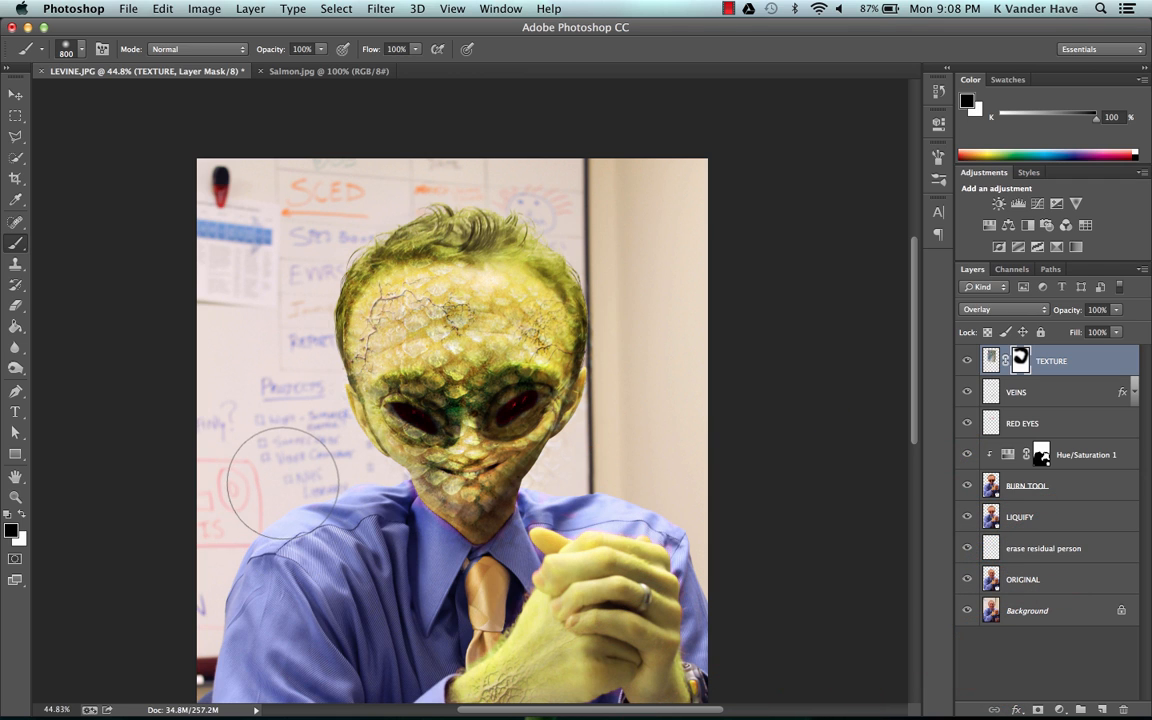
Paint black on the TEXTURE mask with a 400 px brush to clear the scales from both eyes.
key("bracketleft")
left_click(283, 483)
key("bracketleft")
key("bracketleft")
key("bracketleft")
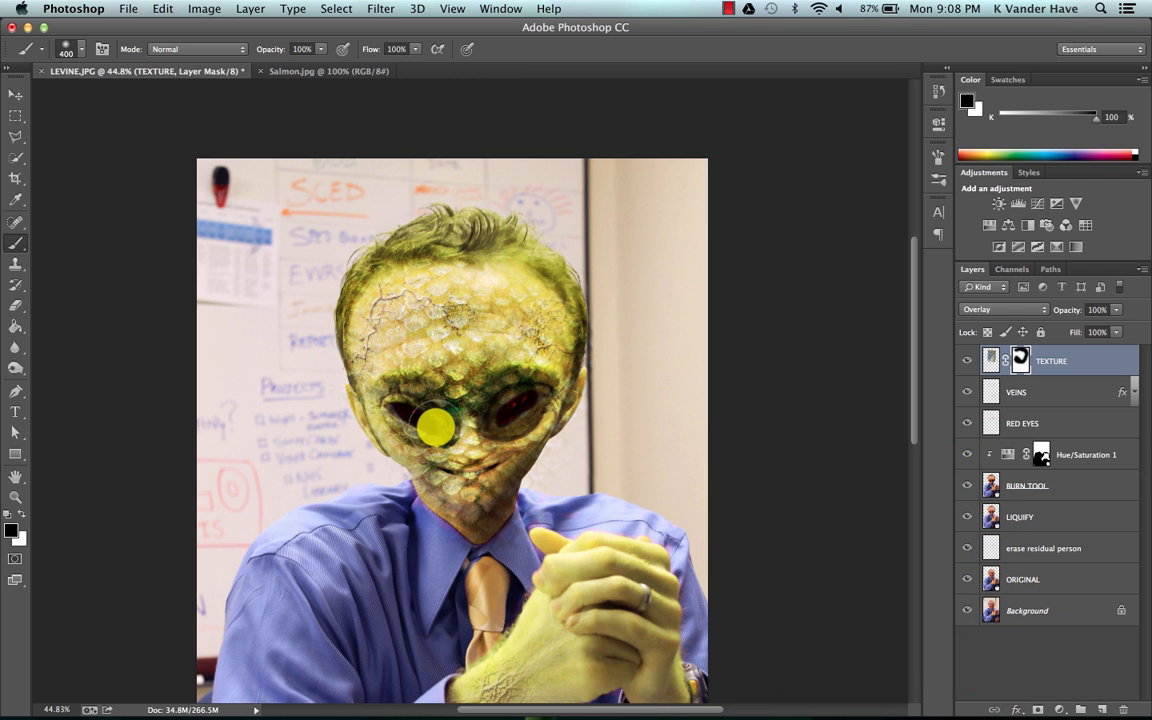
mouse_move(431, 425)
left_mouse_down()
mouse_move(419, 411)
mouse_move(404, 417)
left_mouse_up()
mouse_move(510, 410)
left_mouse_down()
mouse_move(527, 398)
mouse_move(477, 461)
left_mouse_up()
Mask the scales off the mouth with a 70 px brush and fade them around the nose and chin at 150 px and 27% opacity.
key("p")
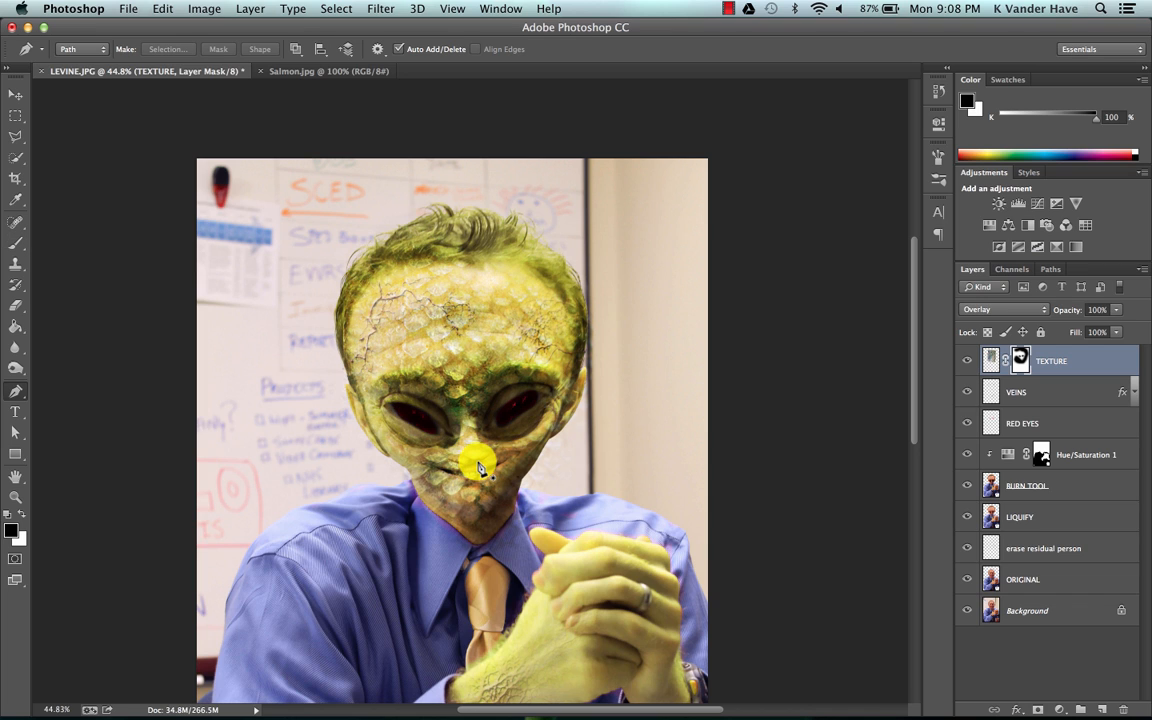
left_click(16, 240)
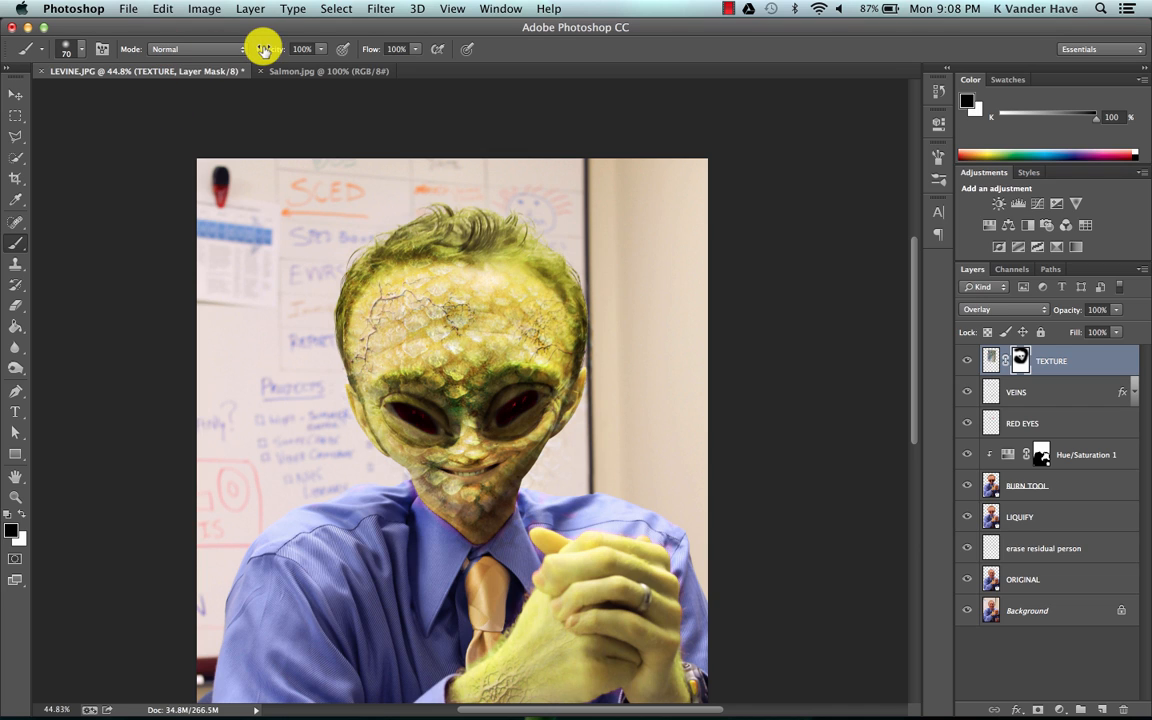
left_click_drag(265, 47, 208, 49)
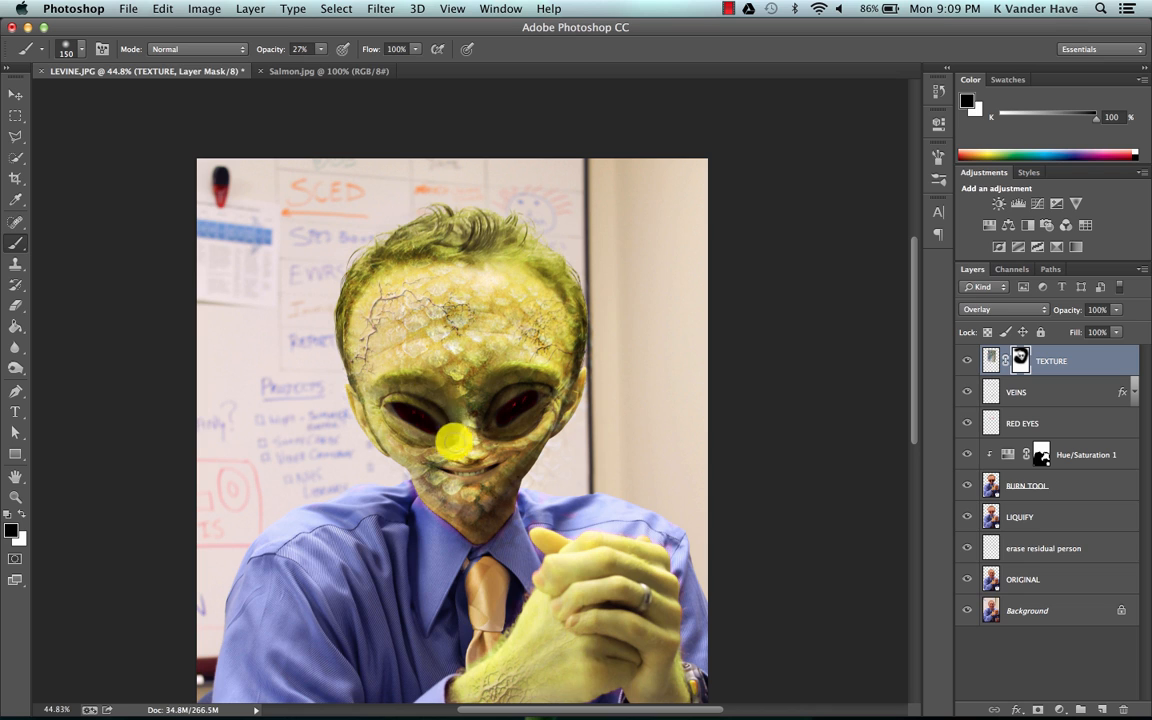
mouse_move(454, 441)
left_mouse_down()
mouse_move(380, 444)
mouse_move(425, 480)
mouse_move(485, 500)
mouse_move(450, 492)
left_mouse_up()
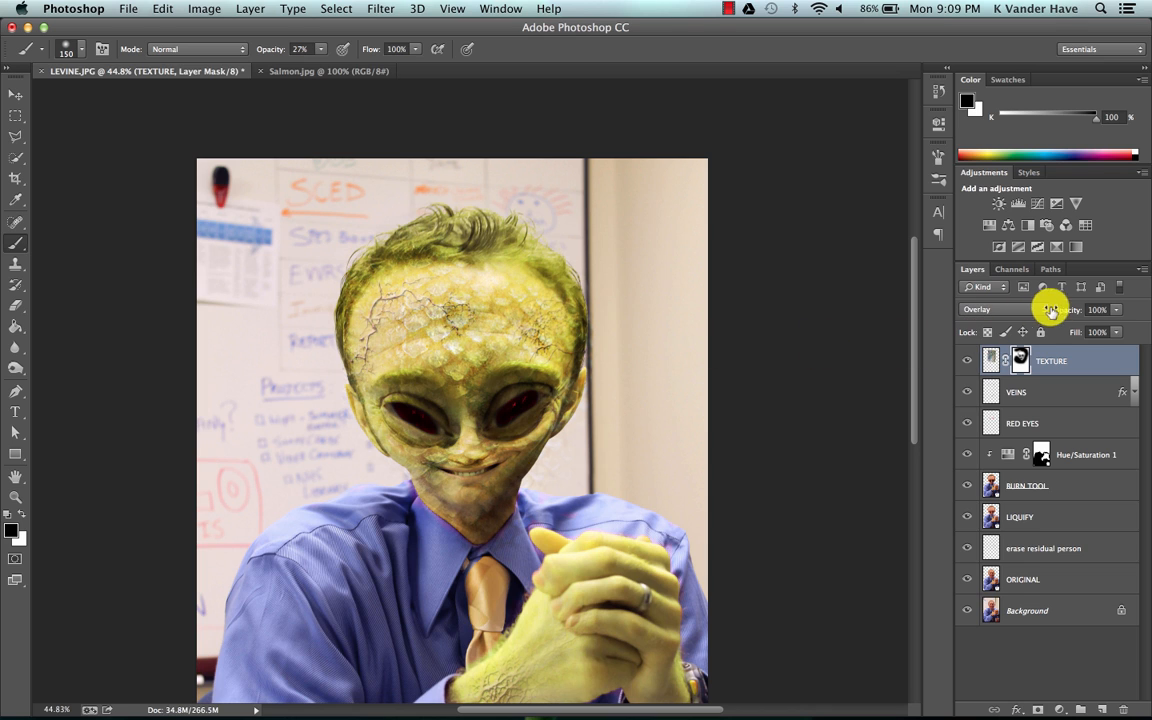
Lower the TEXTURE layer's opacity to 74%.
left_click_drag(1074, 316, 1060, 316)
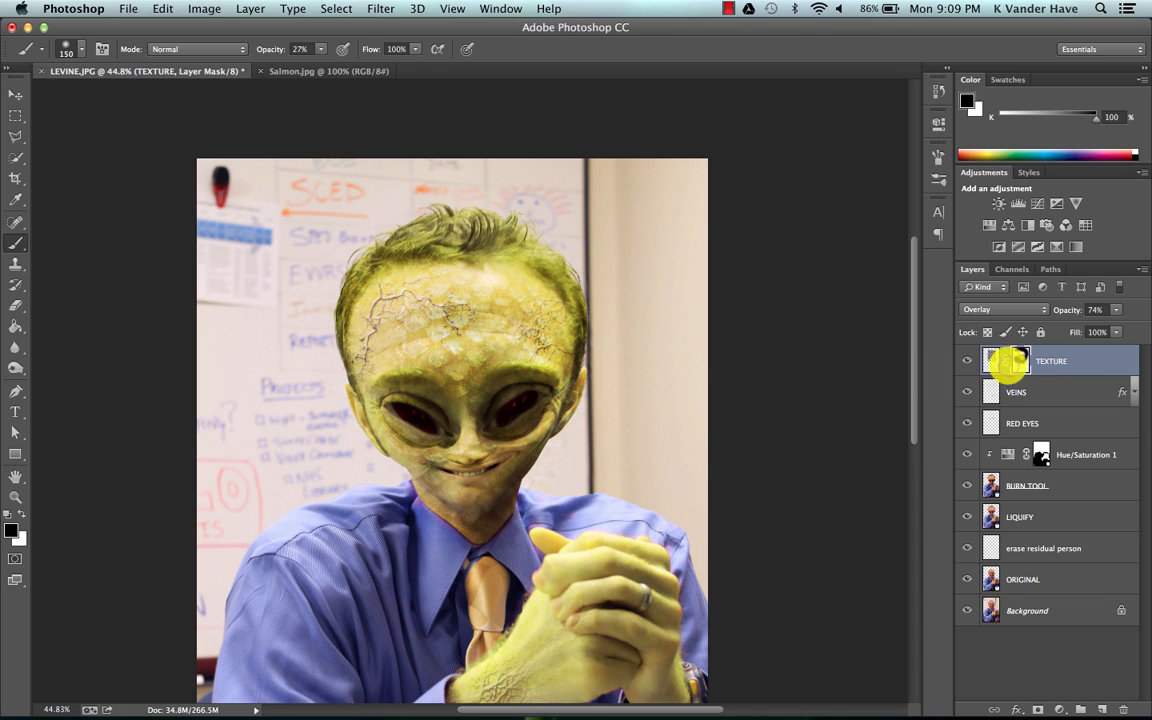
scroll(627, 337, "down", 2)
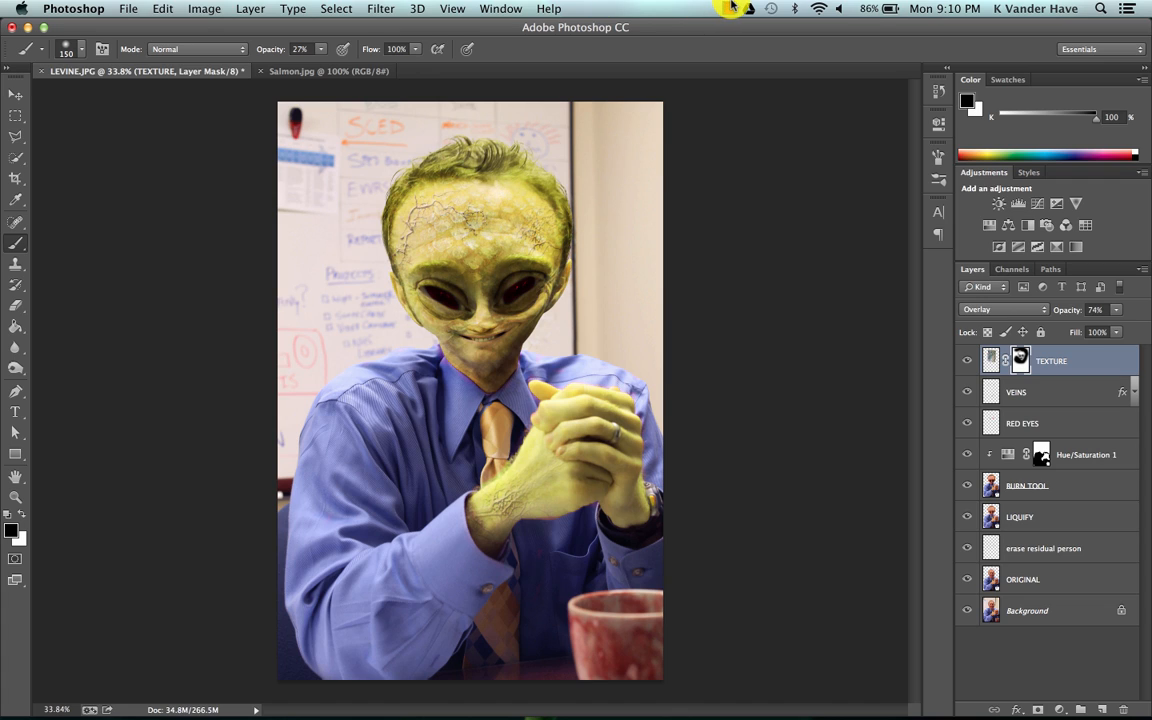
left_click(733, 8)
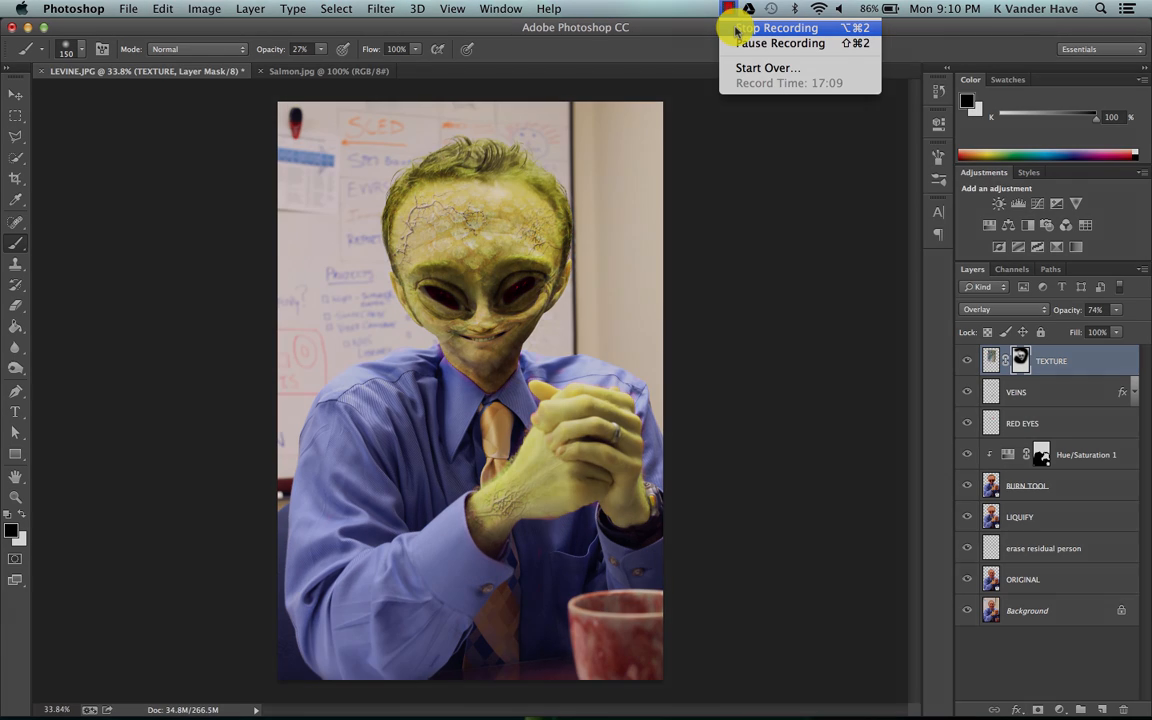